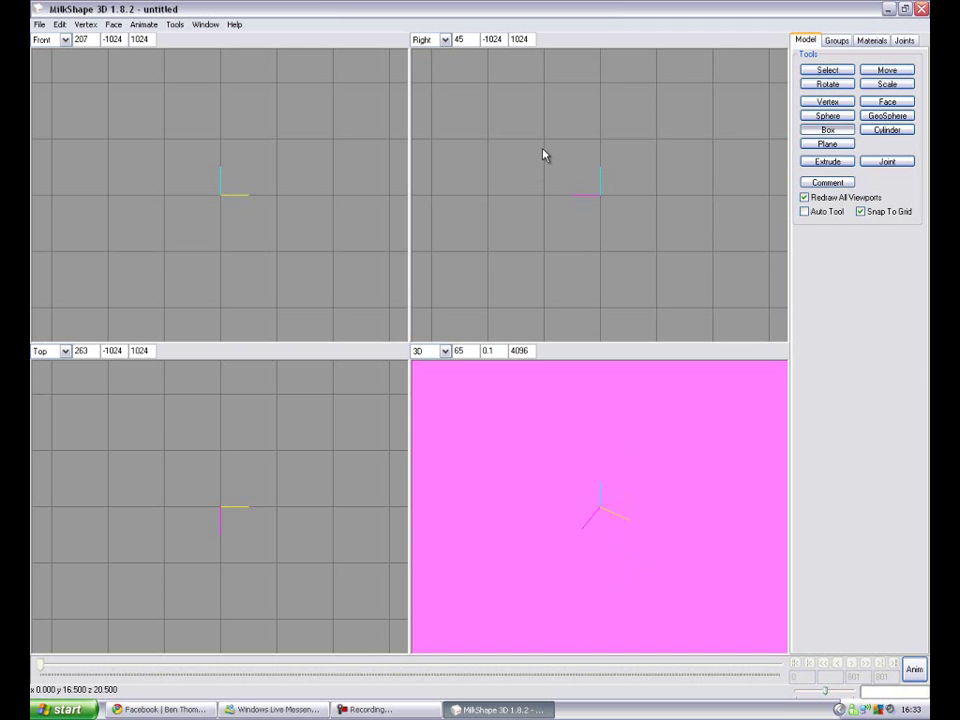
Draw a cube two grid squares wide, centred on the origin, using the Box tool in the Right view.
drag(545, 146, 657, 260)
mouse_move(624, 426)
mouse_down()
mouse_move(609, 538)
mouse_move(603, 503)
mouse_move(551, 516)
mouse_move(544, 570)
mouse_move(613, 540)
mouse_move(560, 548)
mouse_move(570, 526)
mouse_move(556, 540)
mouse_up()
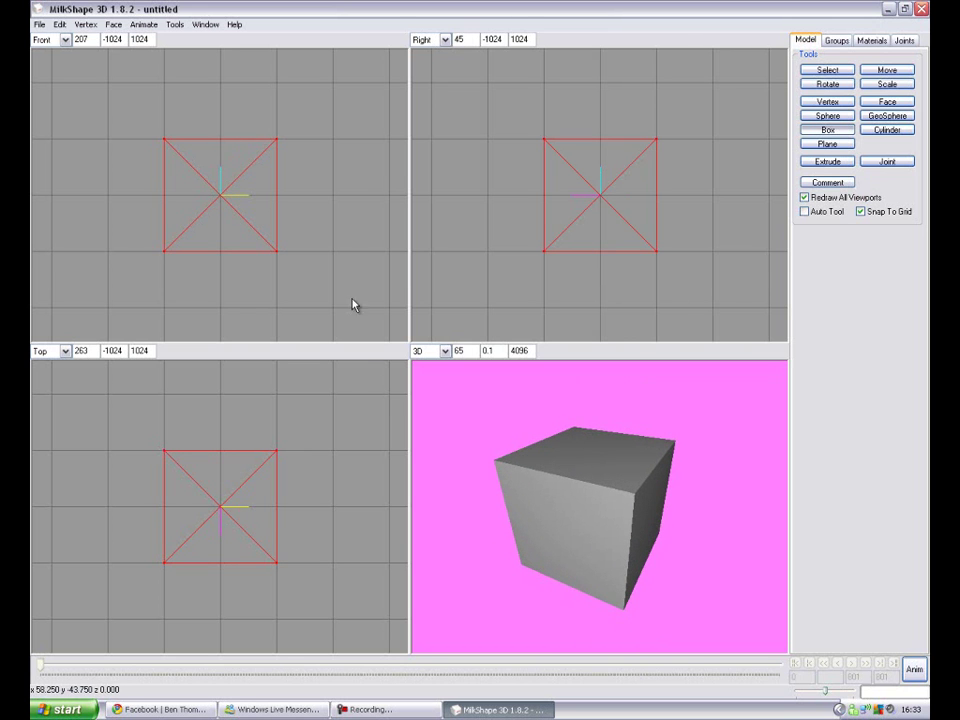
Start saving the model under a new name and create and open a new folder named Tut inside the Models folder.
click(37, 25)
click(48, 70)
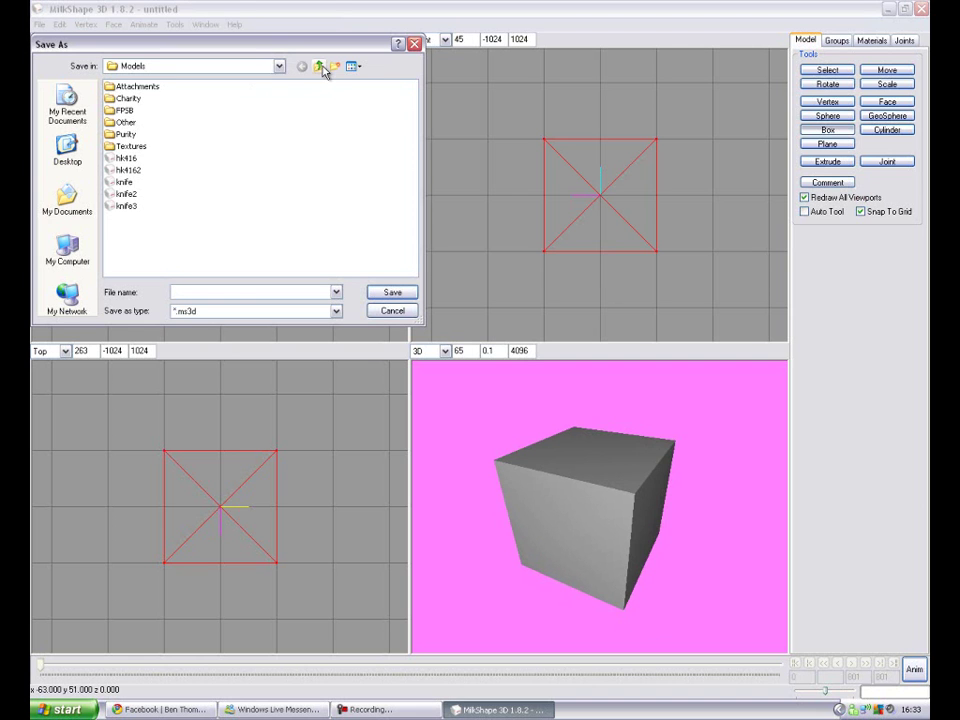
click(317, 66)
double_click(133, 112)
right_click(213, 185)
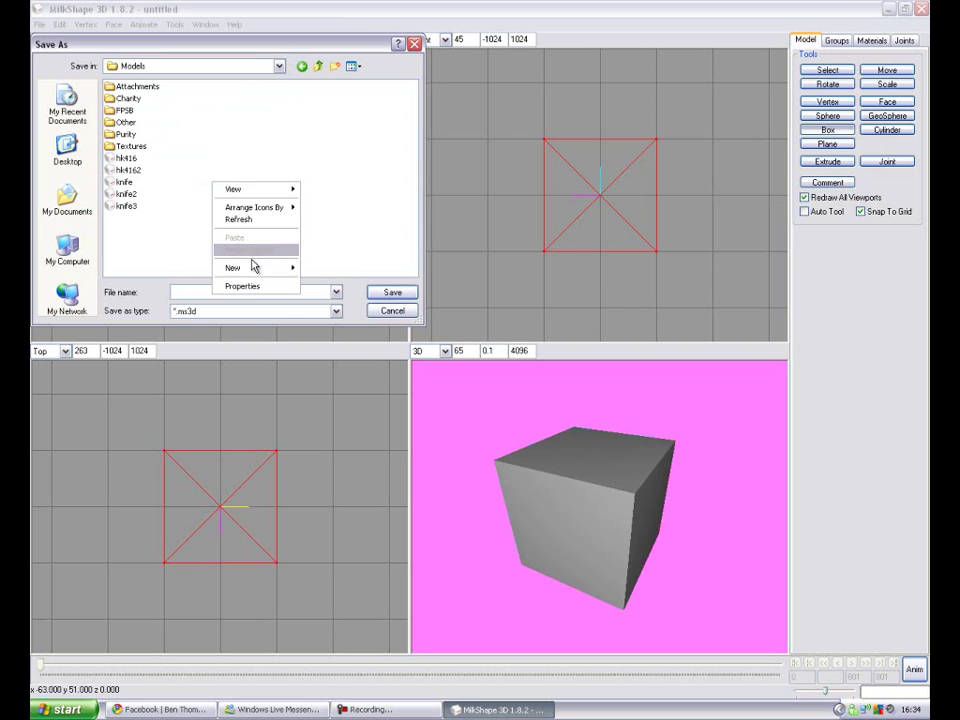
click(320, 270)
text(Tut)
key(Return)
key(Return)
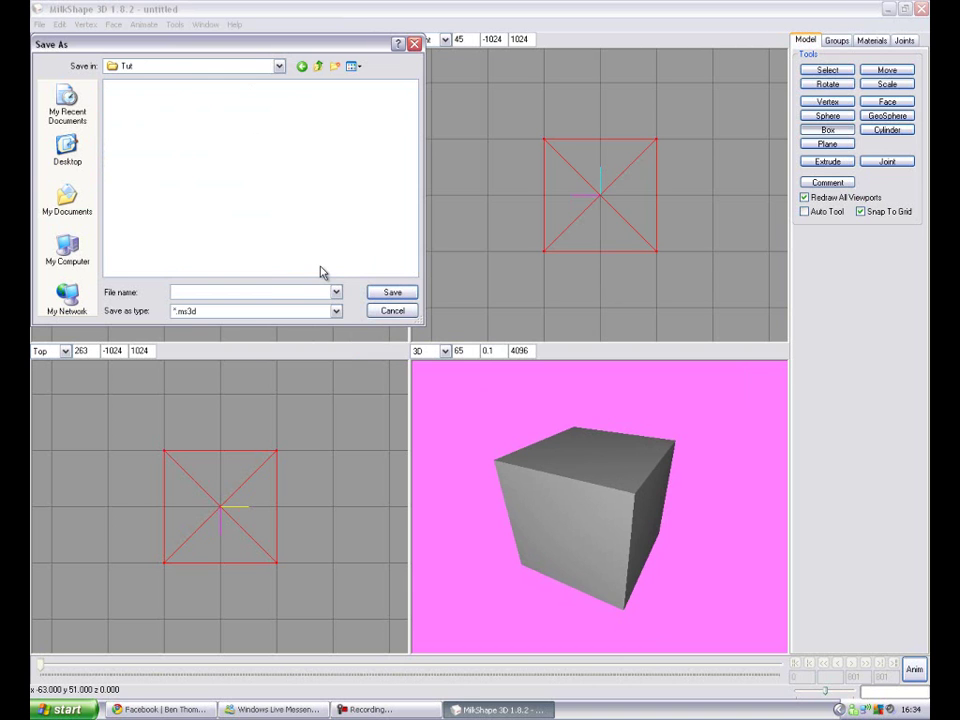
Save the model as box in MS3D format in the Tut folder.
click(211, 294)
text(box)
key(Return)
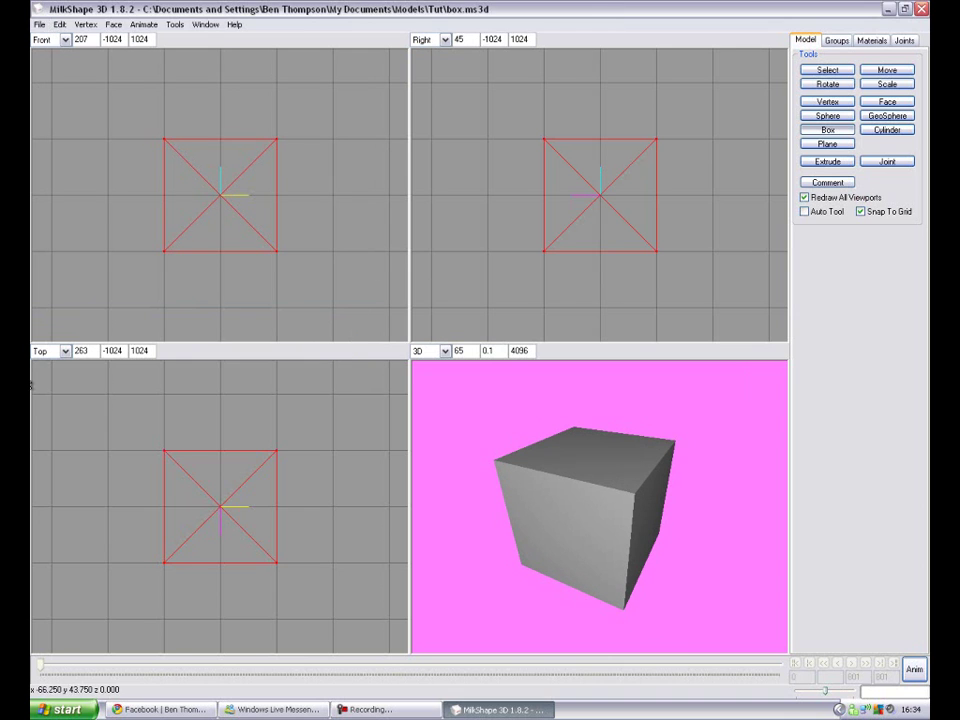
Launch UVMapper from the Models folder in My Documents and enlarge its window.
key(super)
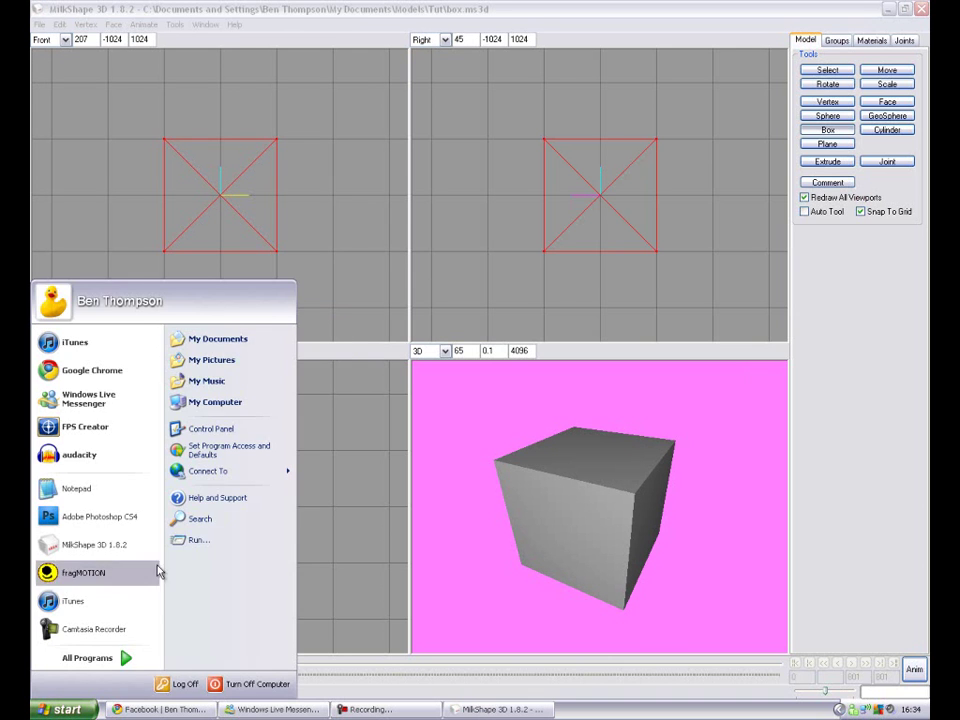
click(253, 338)
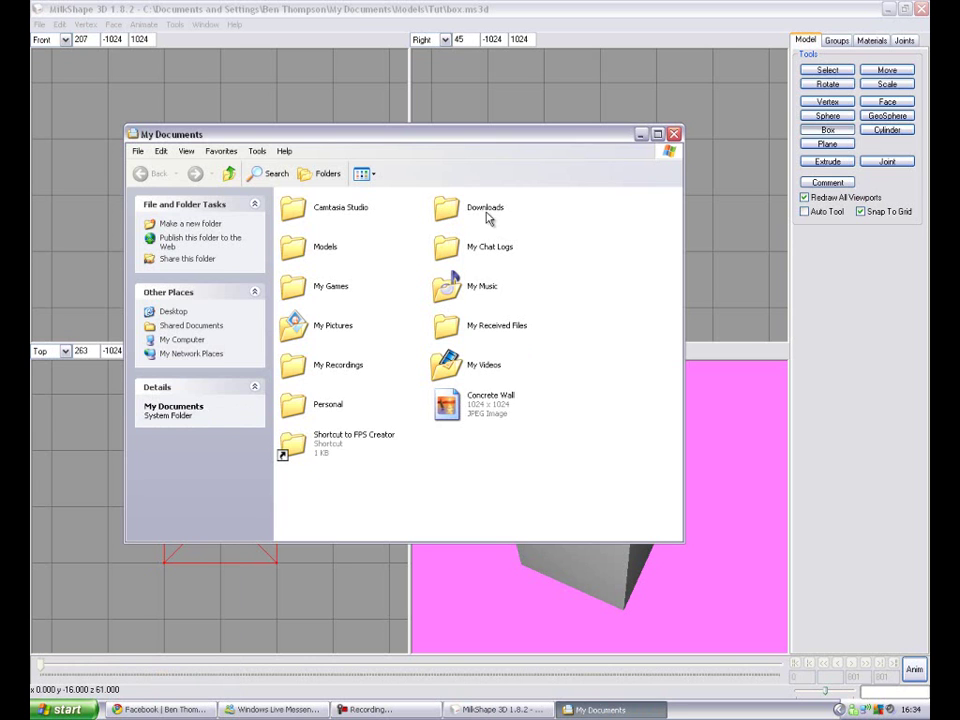
double_click(329, 249)
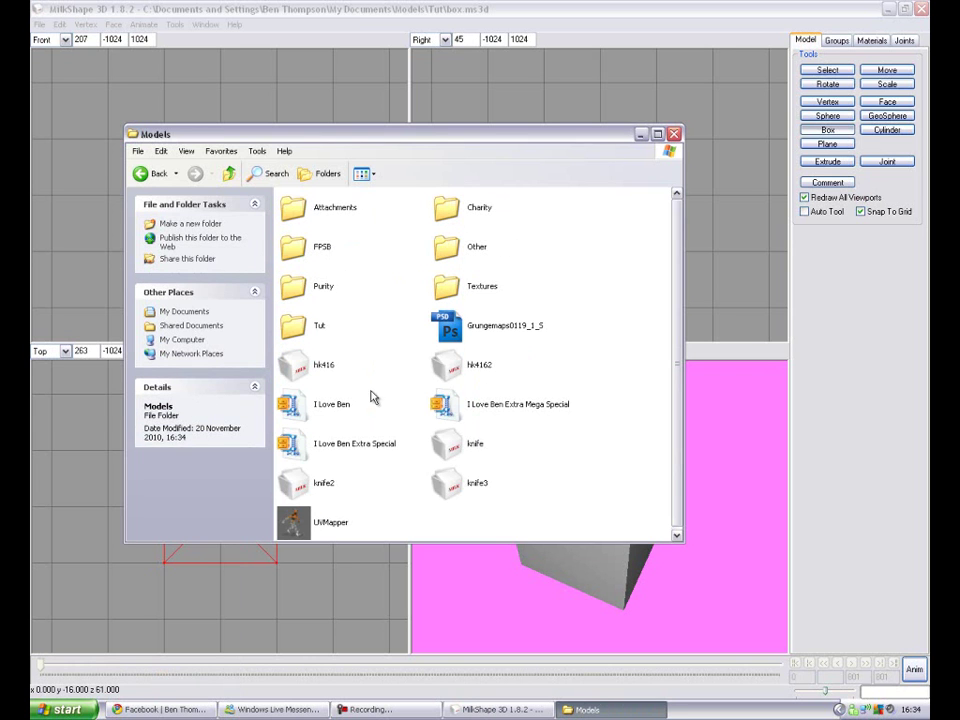
double_click(341, 528)
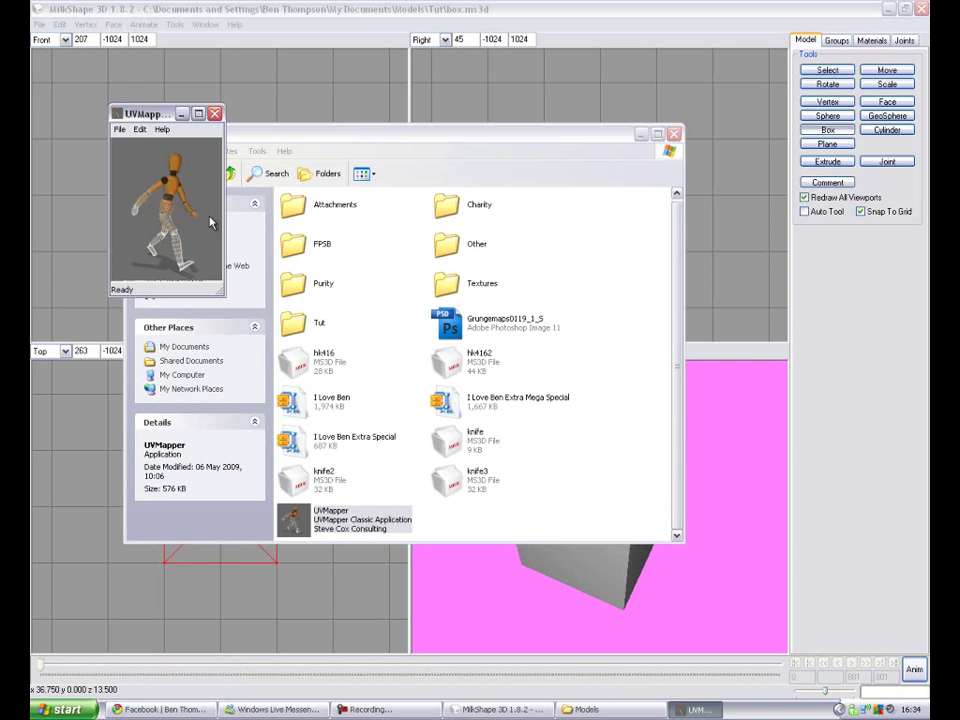
drag(224, 299, 358, 468)
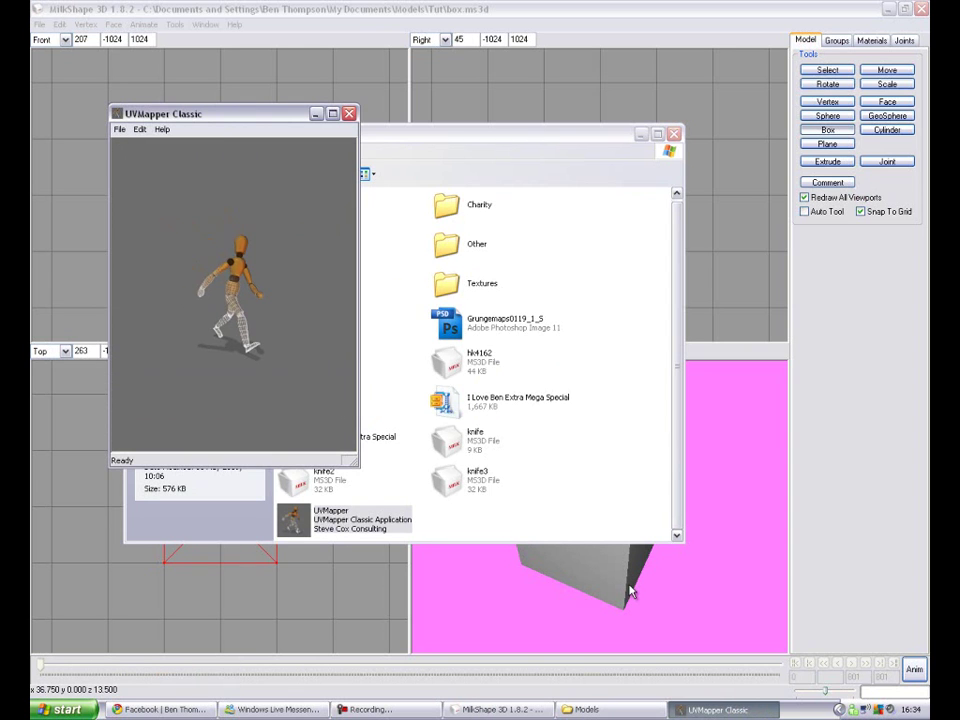
Switch back to MilkShape 3D and export the cube as a Wavefront OBJ named box into the Models\Tut folder.
click(630, 592)
mouse_move(572, 538)
mouse_down()
mouse_move(576, 508)
mouse_move(555, 537)
mouse_up()
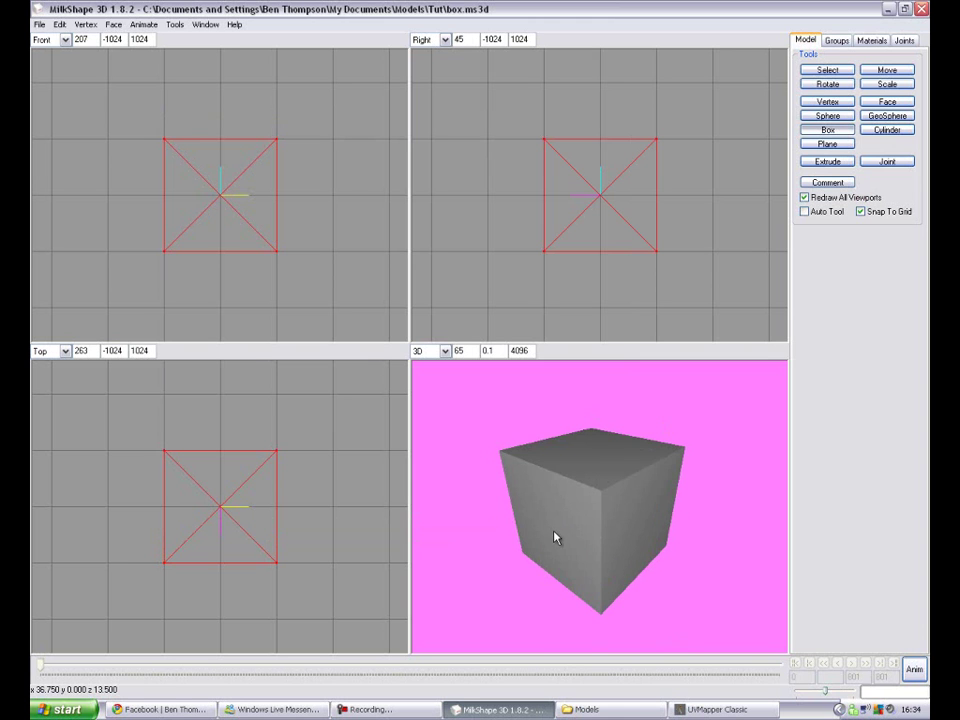
click(39, 24)
mouse_move(81, 118)
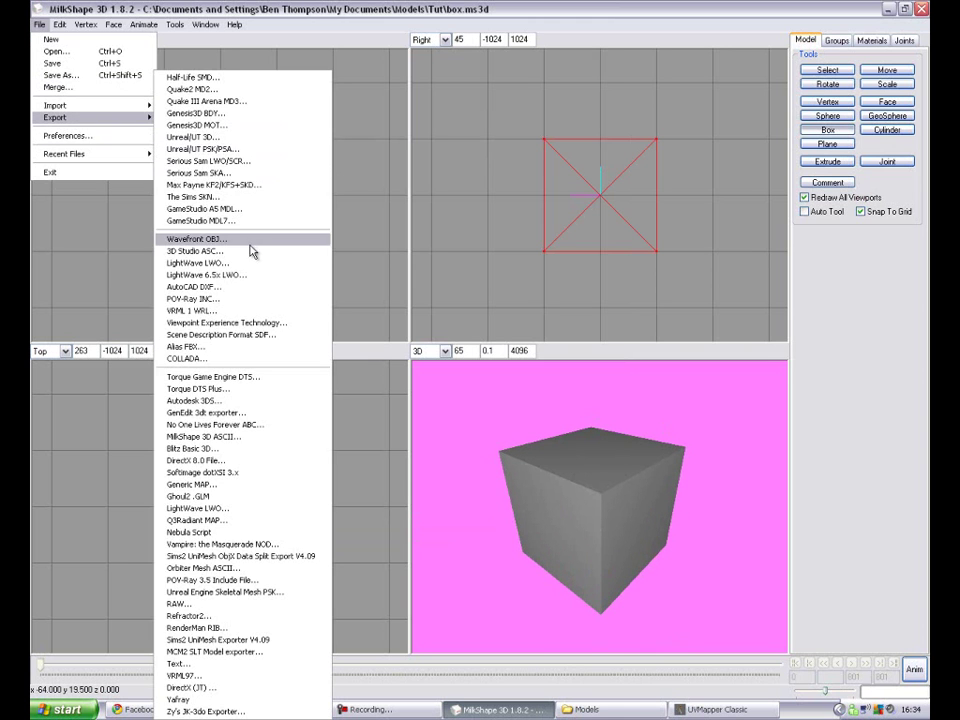
click(251, 243)
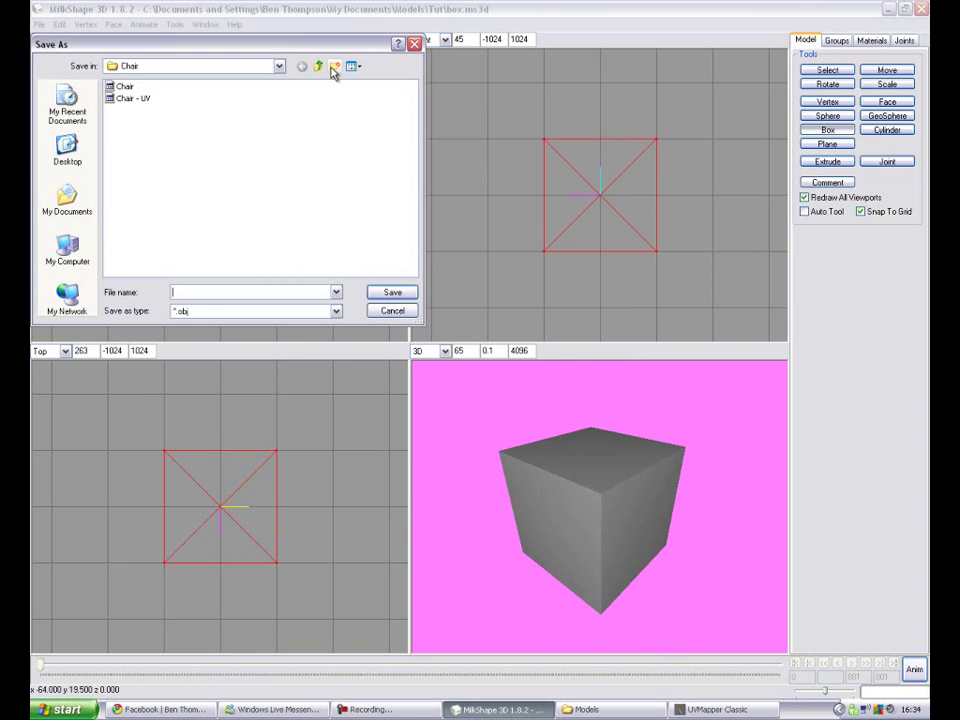
click(318, 66)
click(318, 66)
click(318, 66)
click(120, 160)
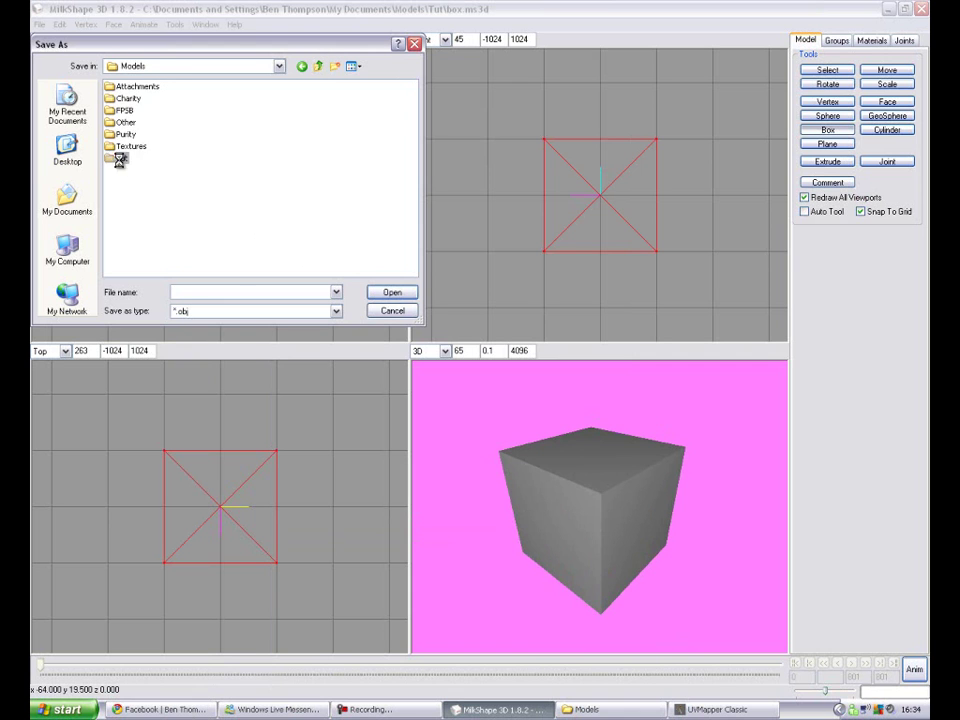
double_click(120, 162)
text(box)
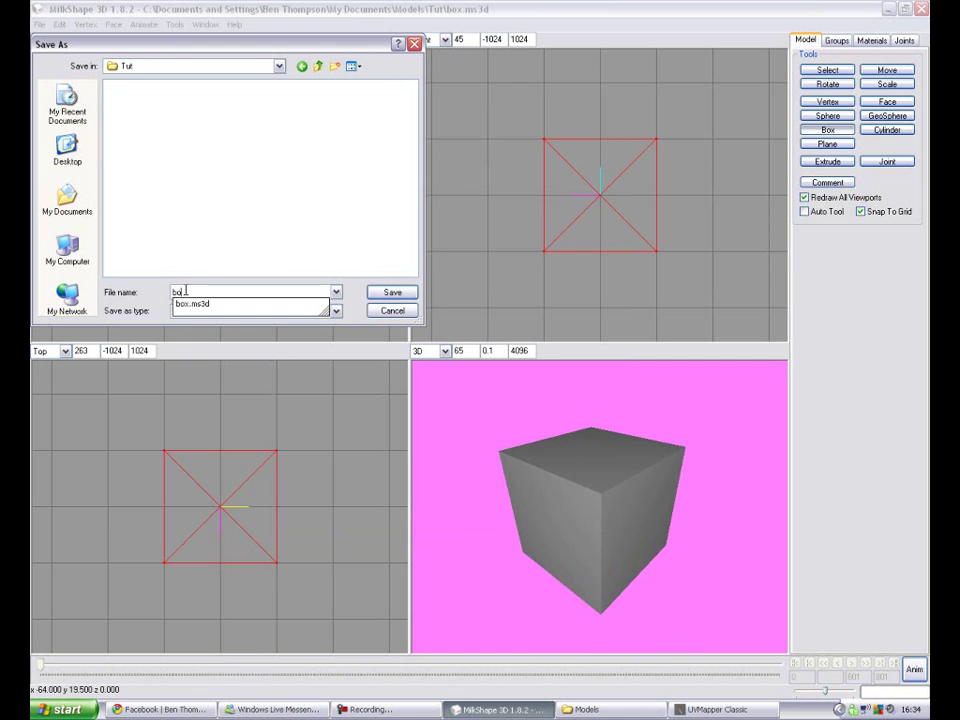
key(Return)
Switch to UVMapper and load the box OBJ model from the Models\Tut folder.
click(715, 710)
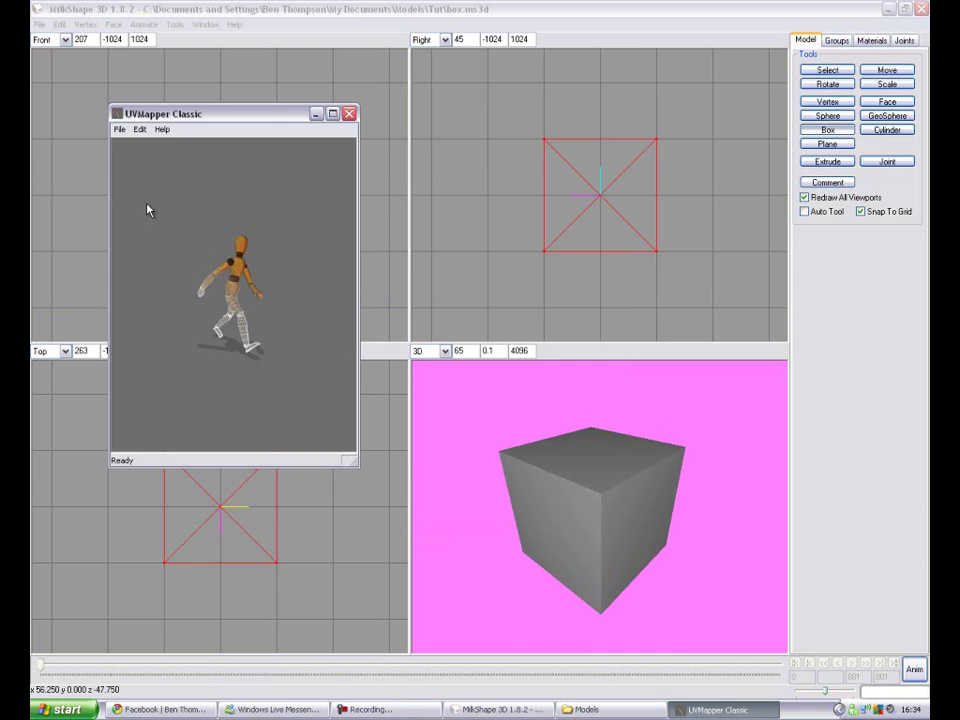
click(122, 131)
click(135, 145)
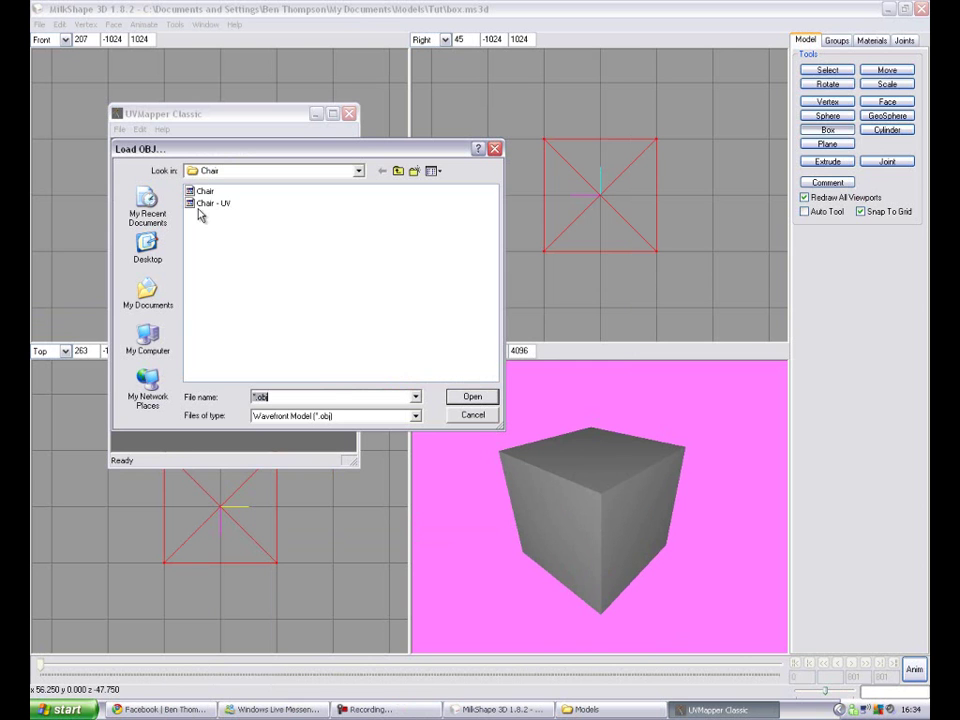
click(397, 170)
click(397, 170)
click(397, 170)
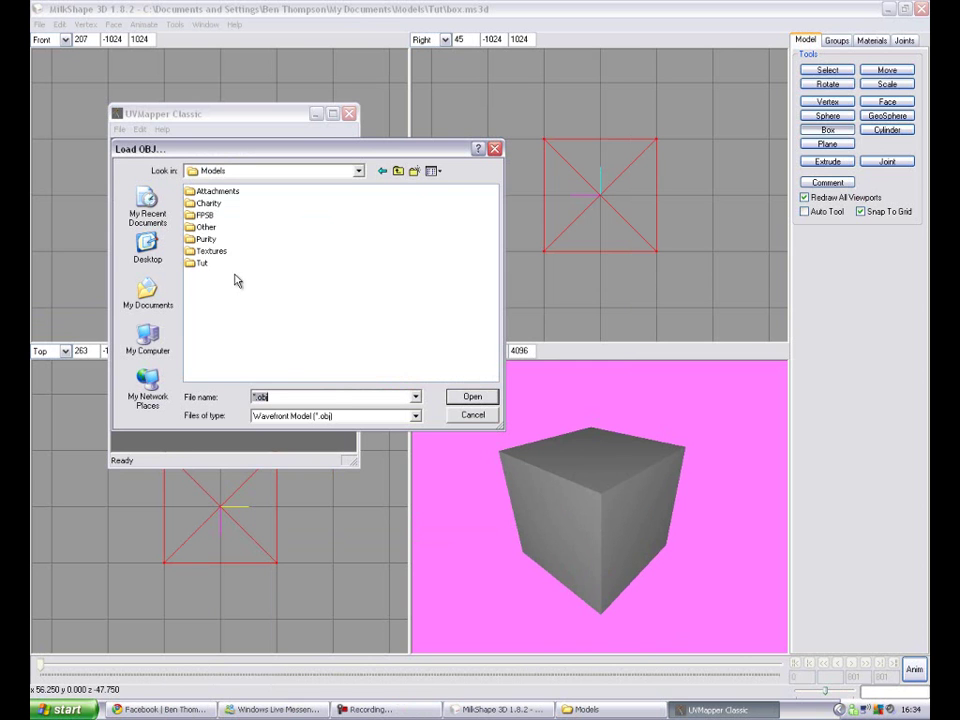
double_click(202, 265)
double_click(195, 192)
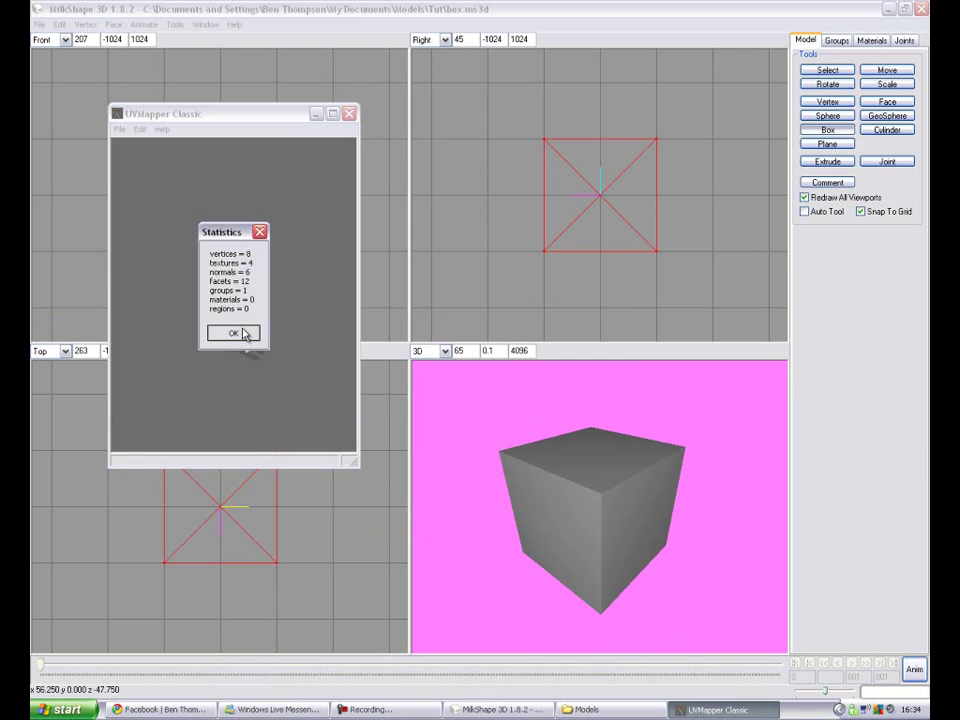
click(242, 334)
Create a new Box UV map with map size 1024 and gaps in the map, and enlarge the window.
click(140, 129)
mouse_move(171, 242)
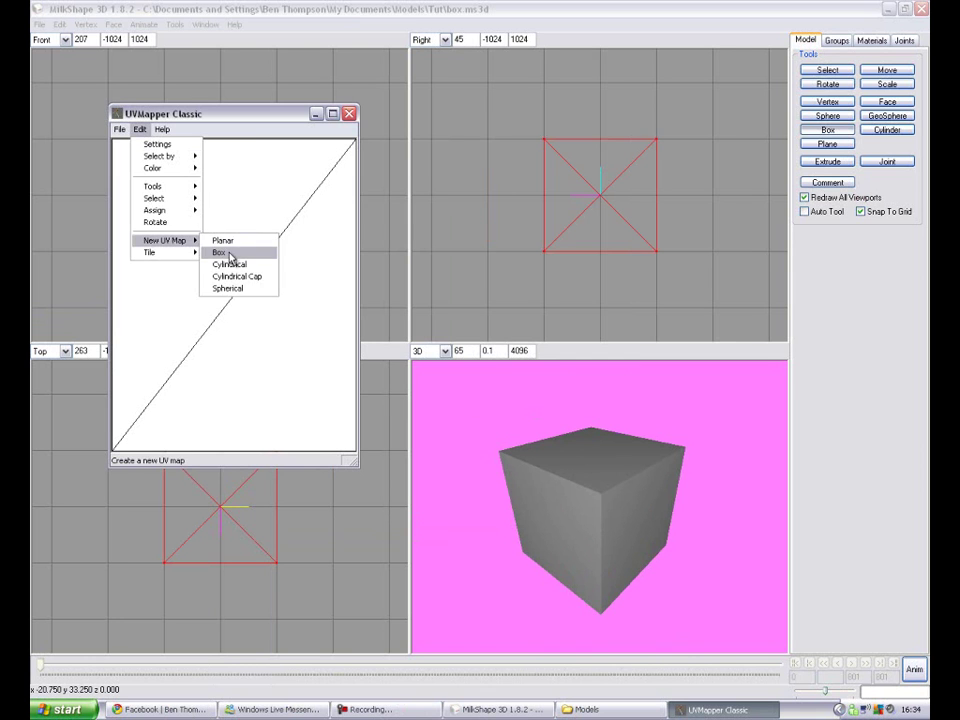
click(222, 252)
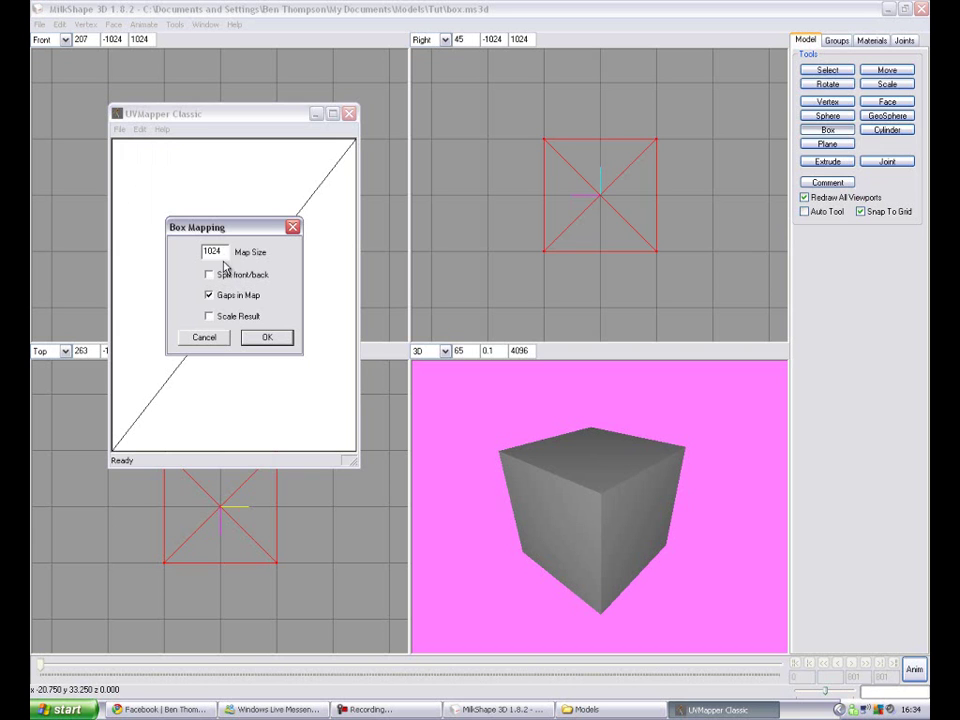
click(258, 340)
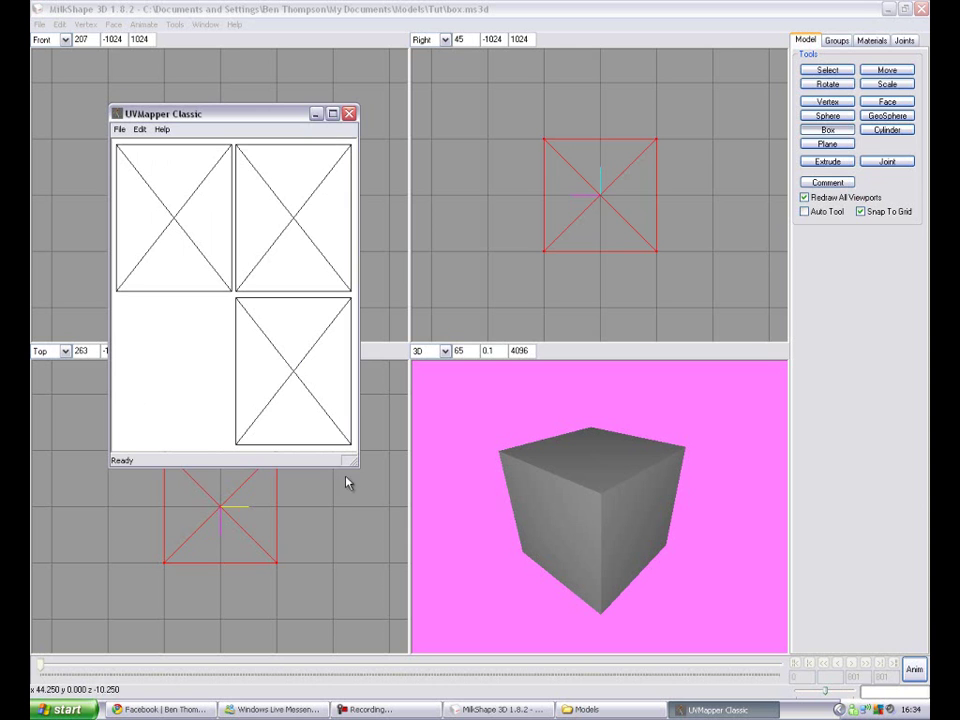
drag(352, 462, 494, 587)
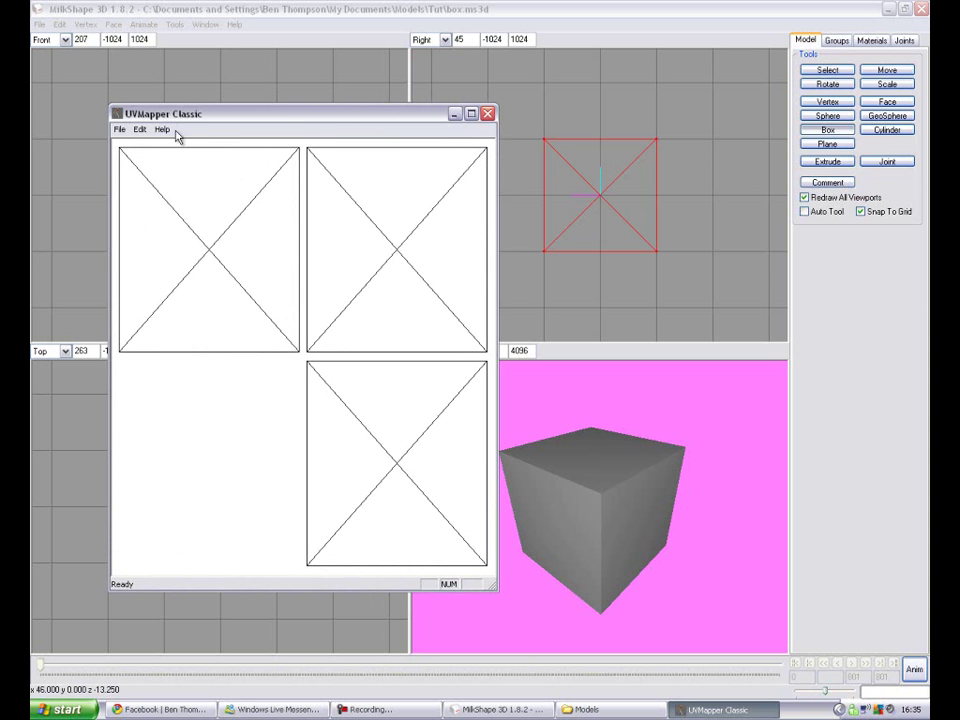
Save the mapped model as an OBJ named "box - UV" in the Tut folder with the default export options.
click(119, 129)
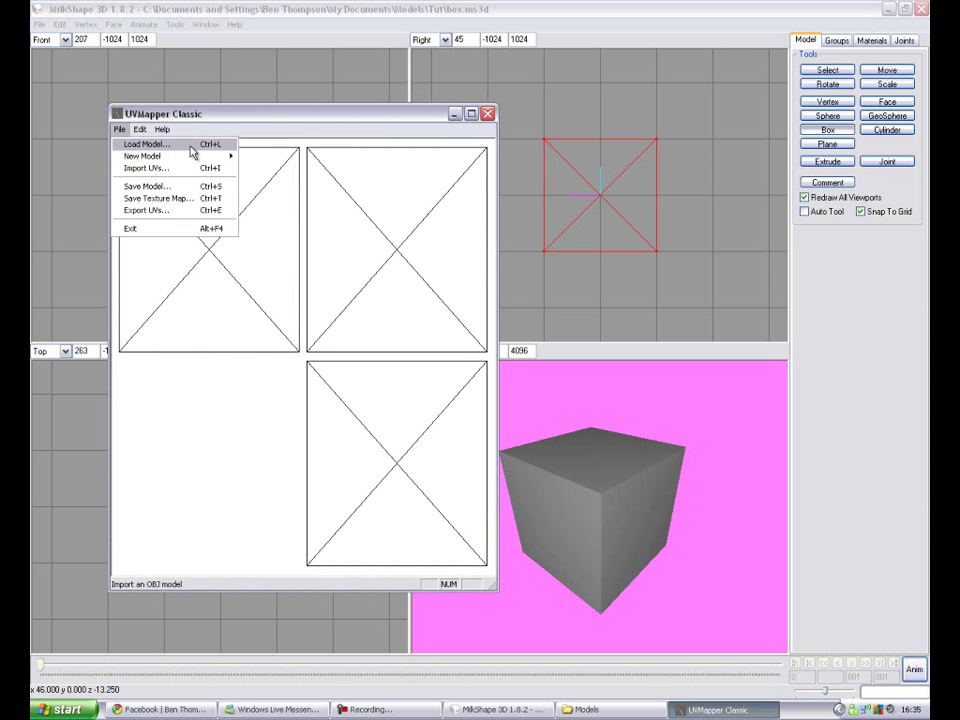
click(152, 188)
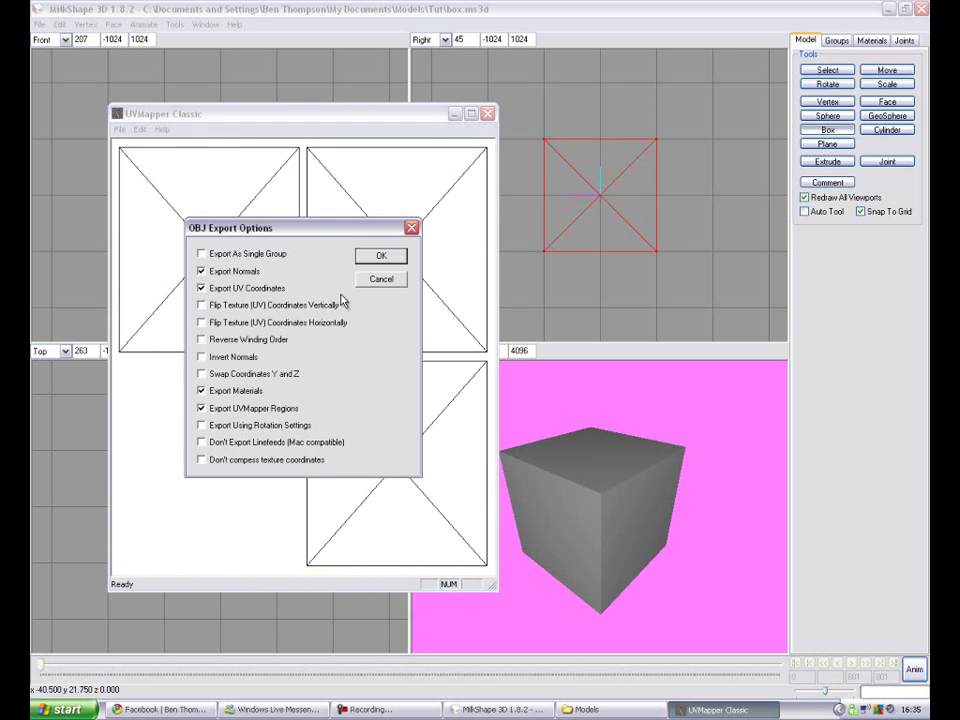
click(380, 255)
click(276, 460)
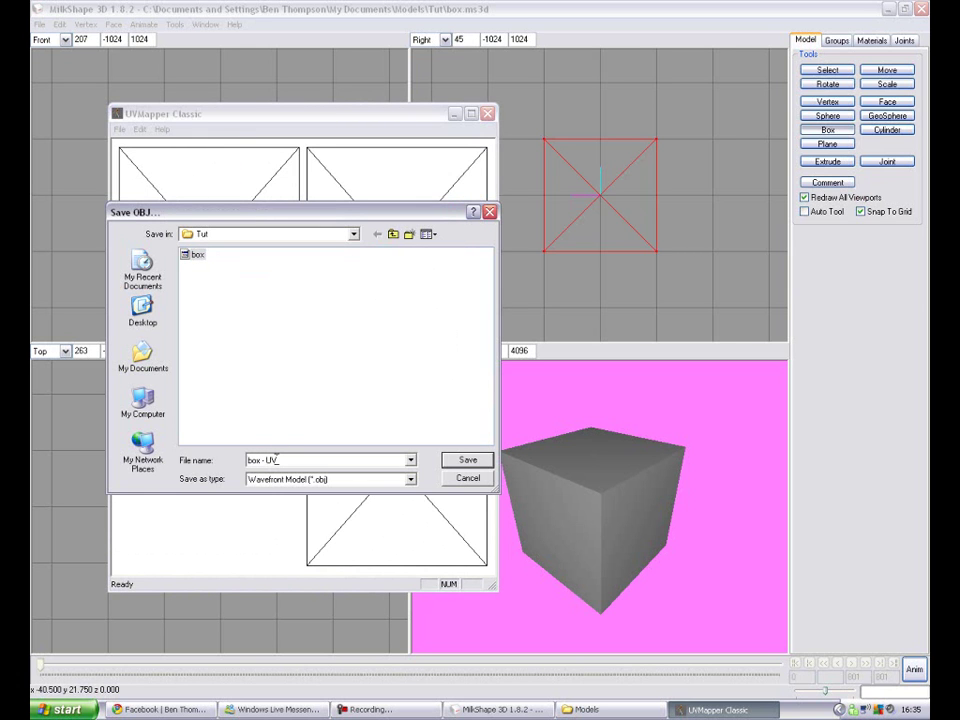
key(Return)
Save the texture map as a 1024 by 1024 bitmap named "box - UV" in the Tut folder.
click(120, 130)
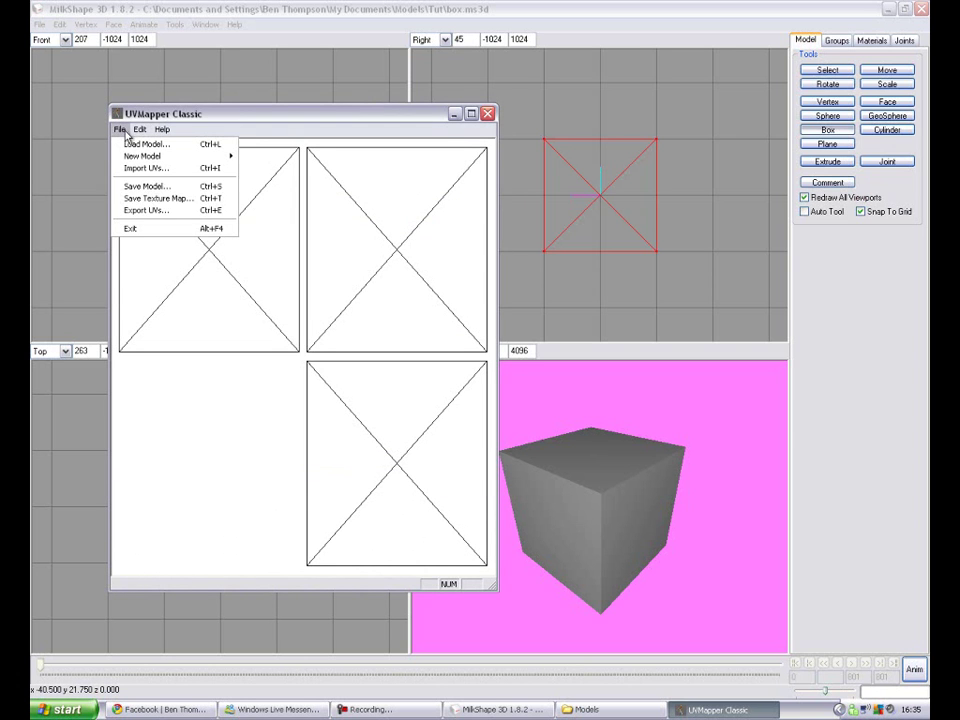
click(160, 200)
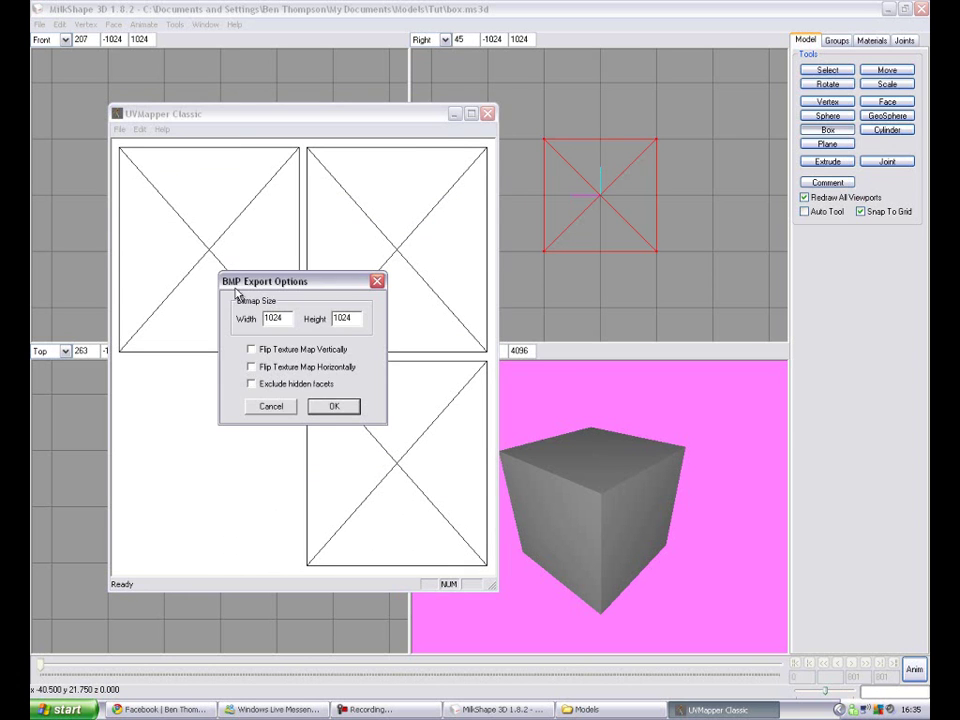
click(327, 407)
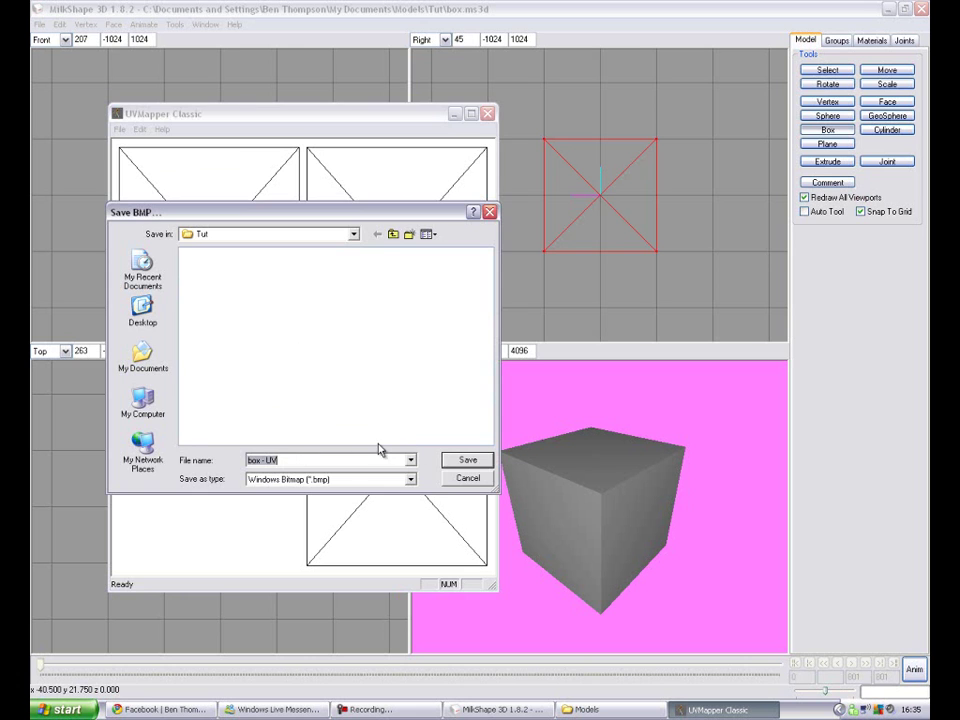
click(449, 459)
Launch Adobe Photoshop CS4.
click(62, 709)
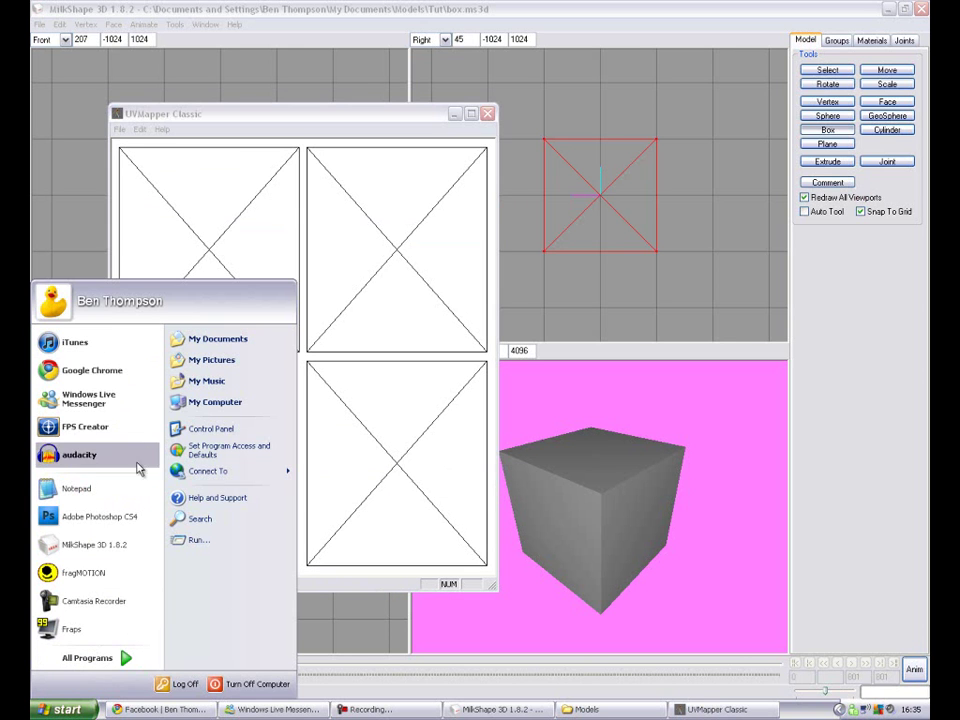
click(129, 516)
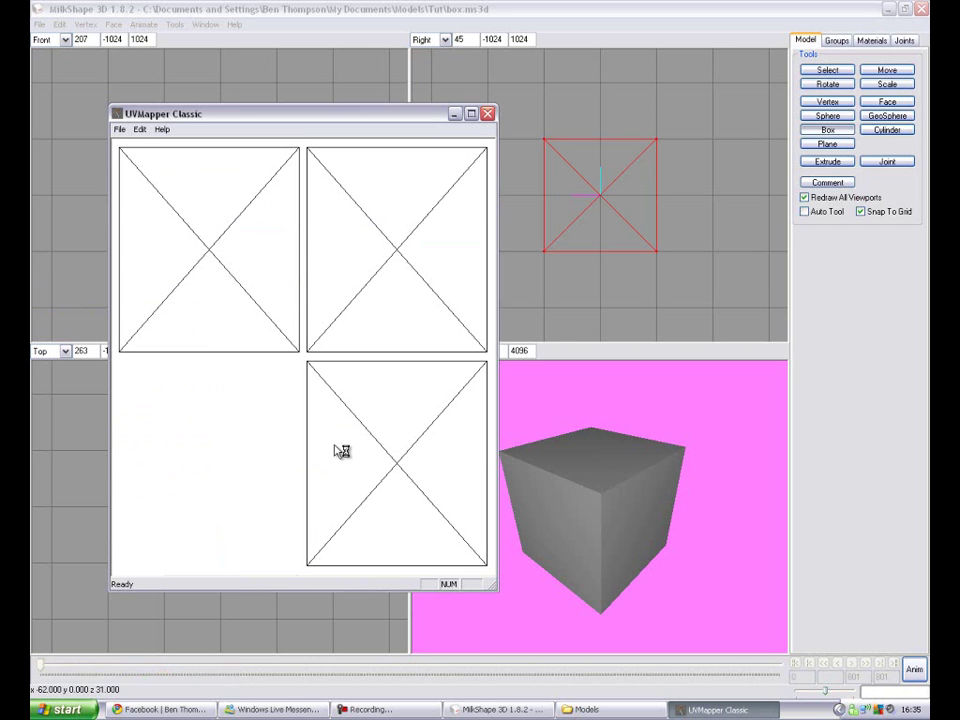
Switch to the web browser, open cgtextures.com in a new tab, and show the Wood texture category.
click(160, 709)
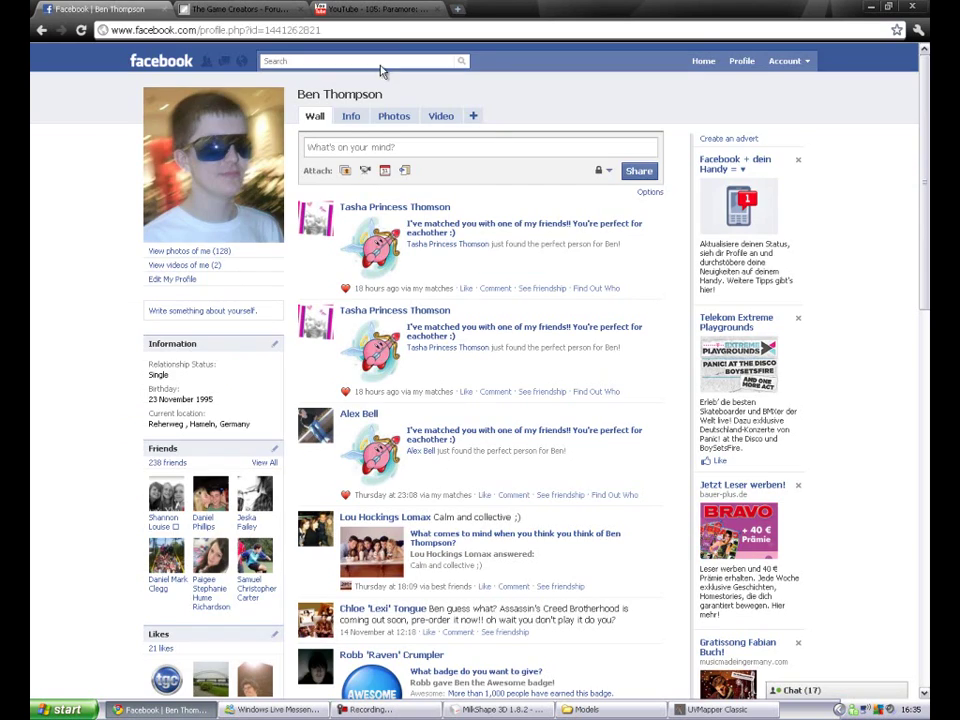
click(458, 9)
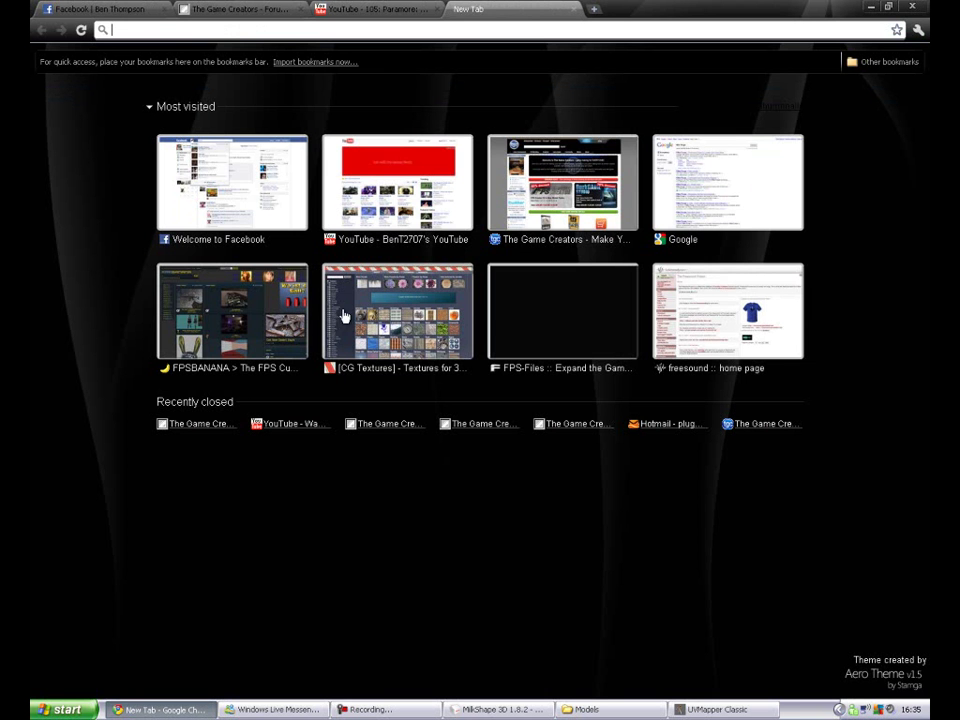
text(cgtextures.com)
key(Return)
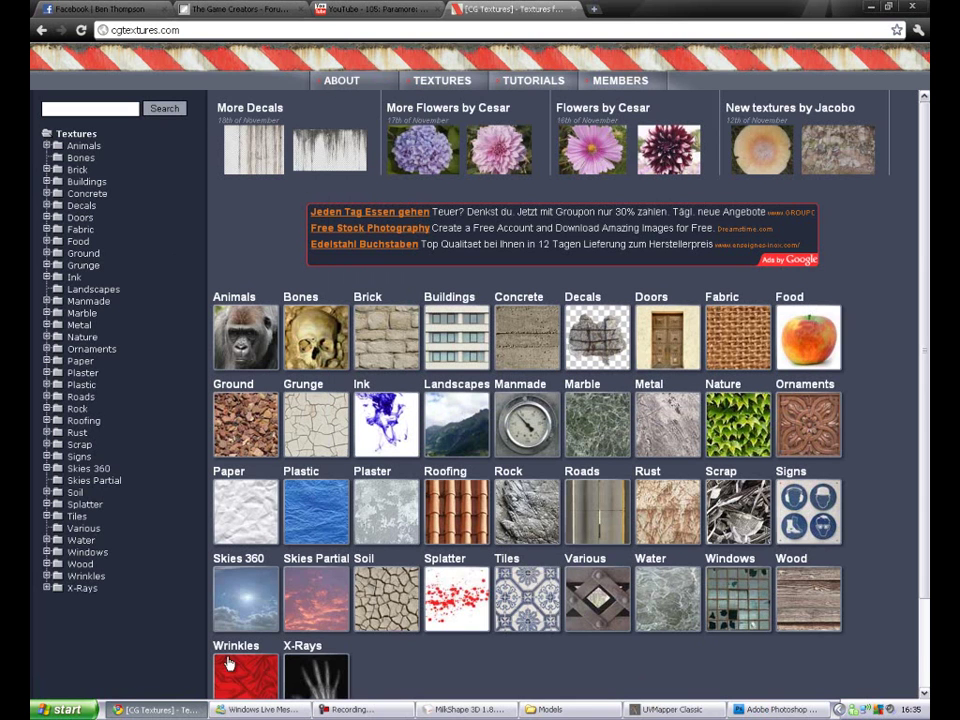
scroll(325, 372, down, 1)
scroll(325, 372, up, 1)
click(791, 618)
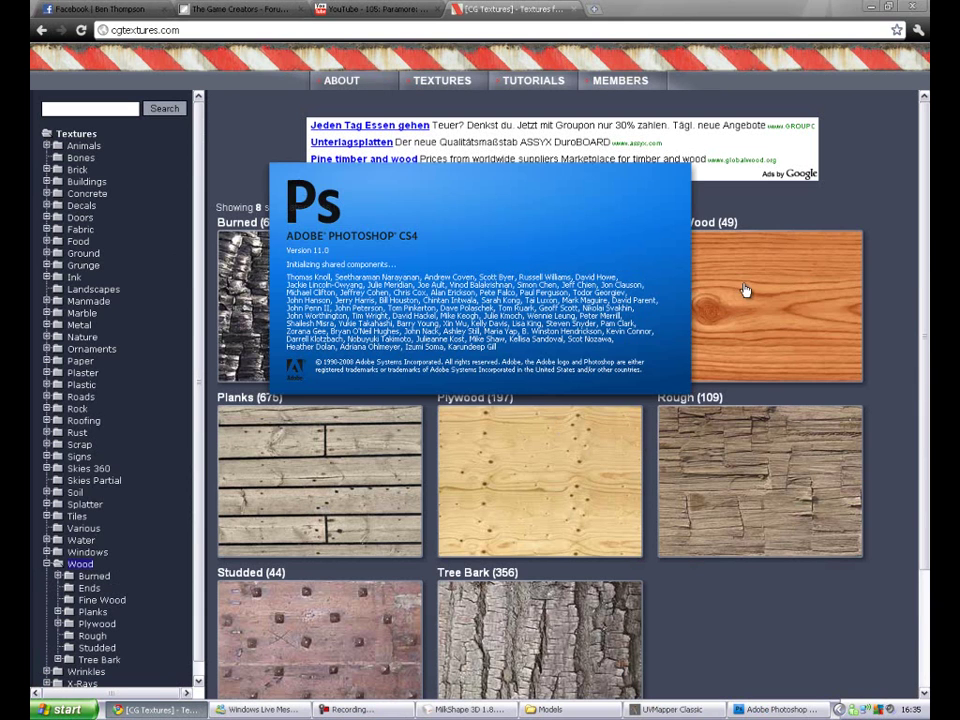
Browse the Wood category to its Planks subcategory and look through the Bare plank textures.
scroll(441, 494, down, 1)
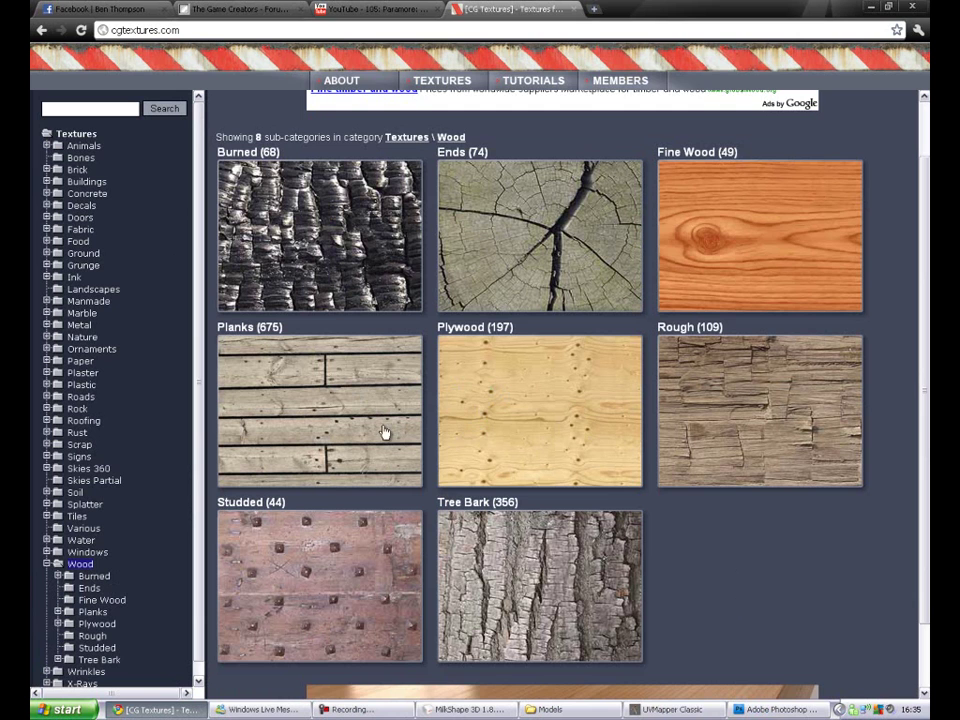
click(331, 401)
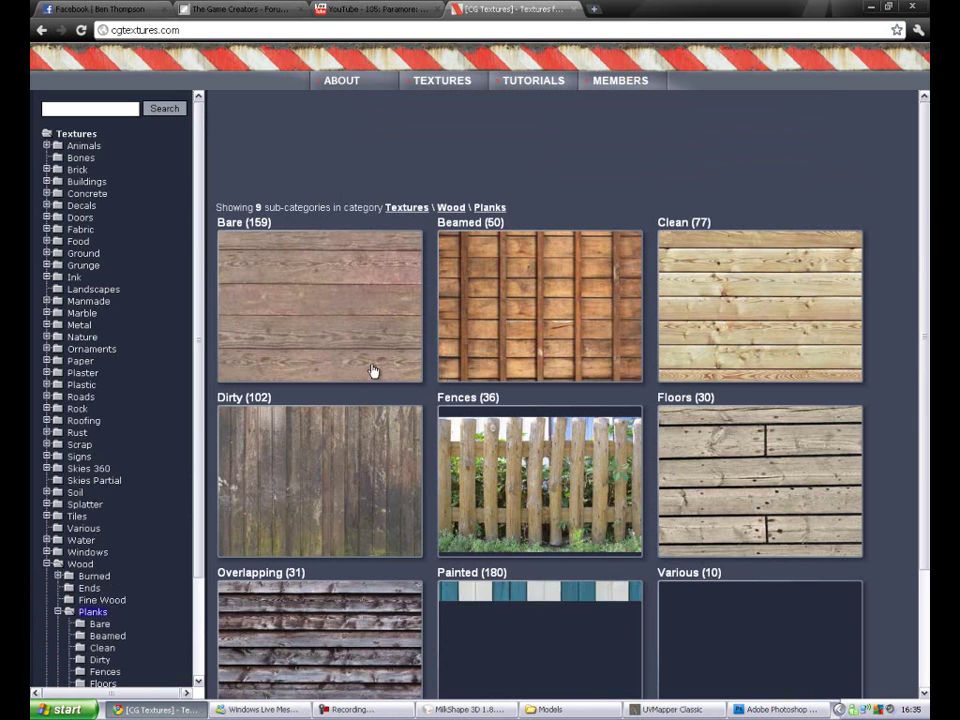
scroll(688, 461, down, 2)
scroll(688, 461, up, 2)
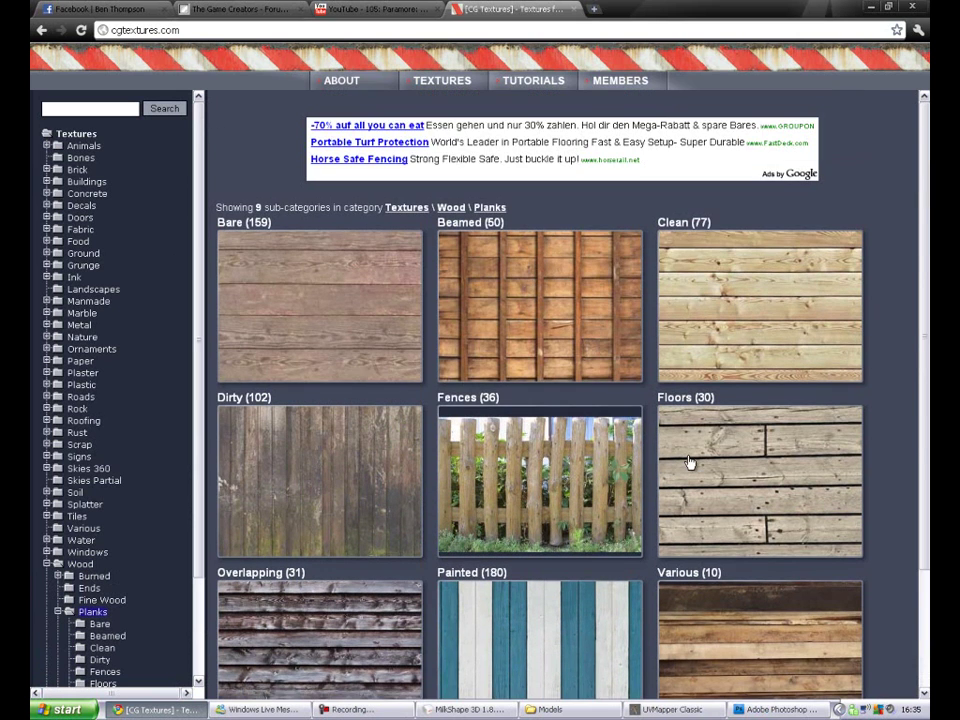
click(331, 336)
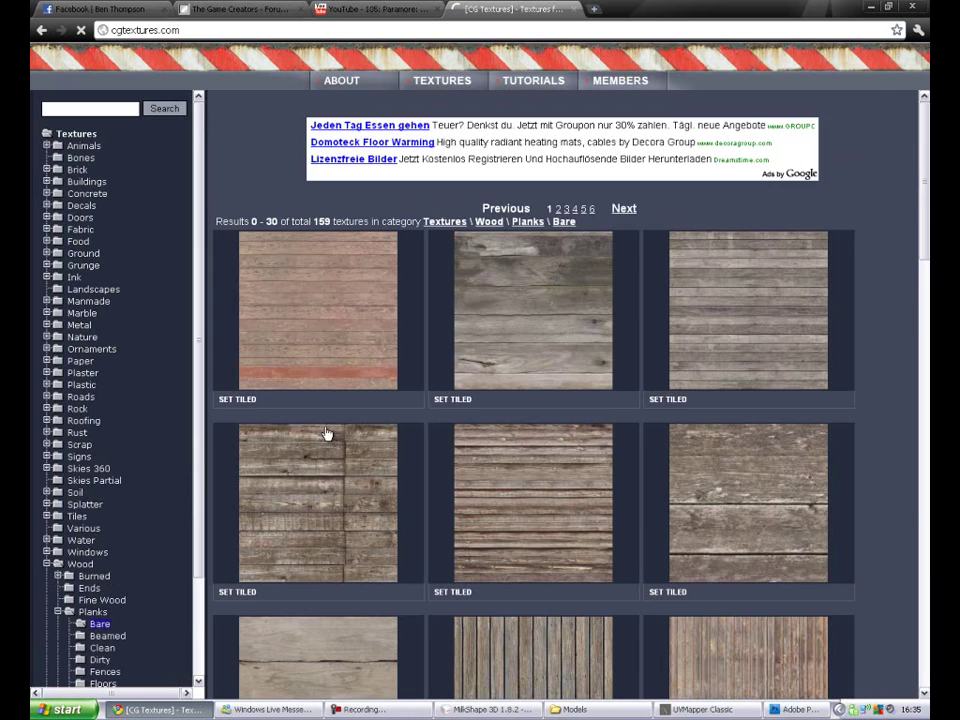
scroll(376, 452, down, 1)
scroll(377, 452, down, 5)
scroll(377, 452, up, 6)
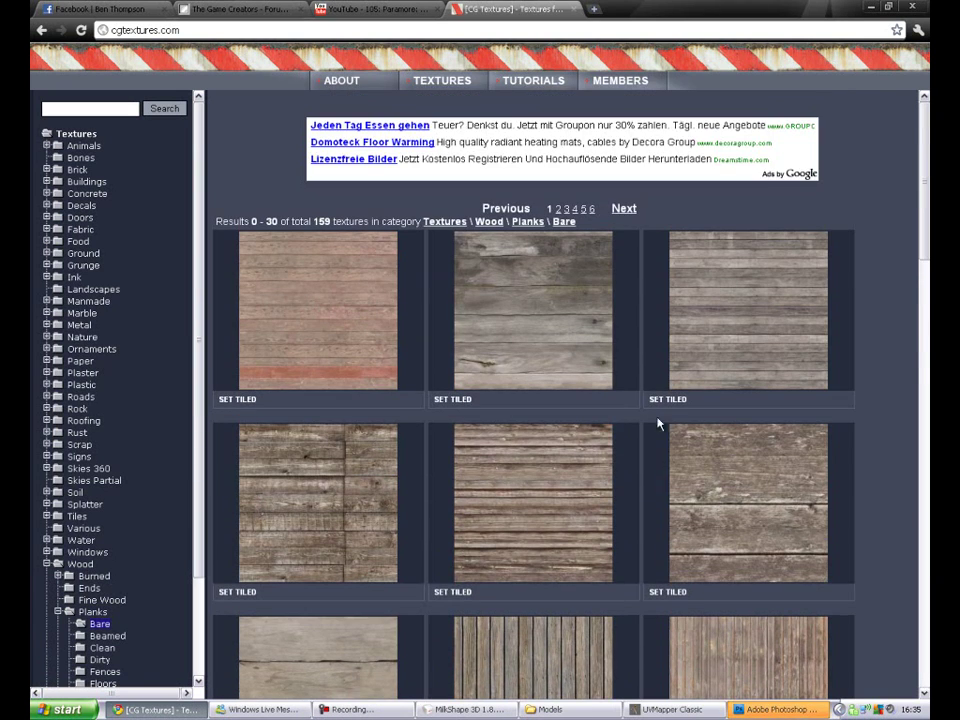
scroll(643, 333, down, 1)
Open the "box - UV" bitmap from the Tut folder in Photoshop.
click(778, 709)
click(556, 709)
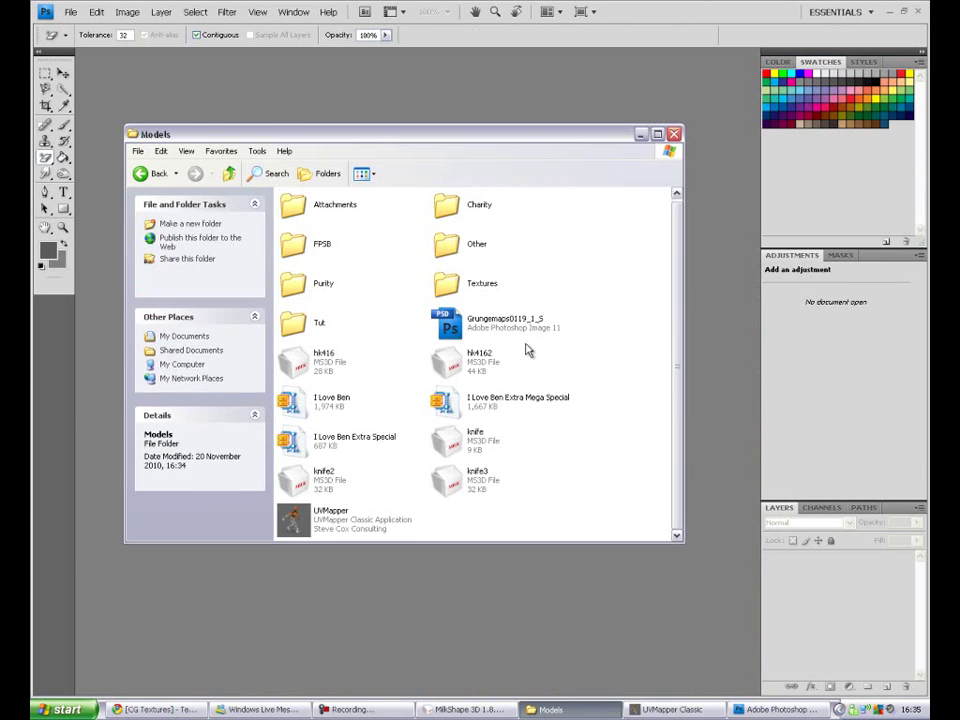
double_click(328, 330)
double_click(338, 253)
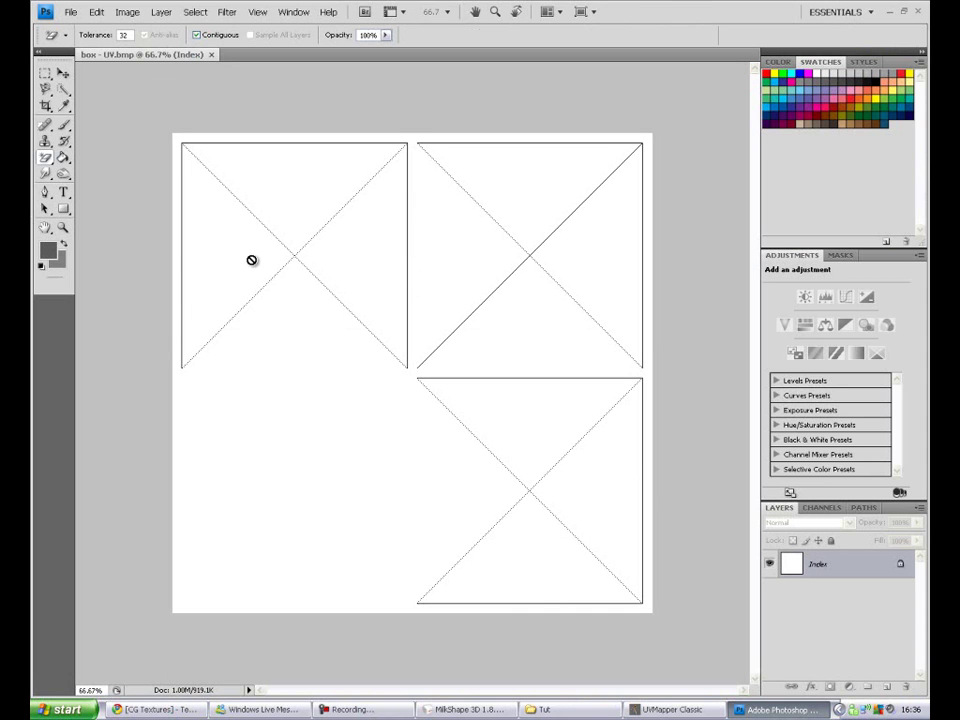
click(127, 12)
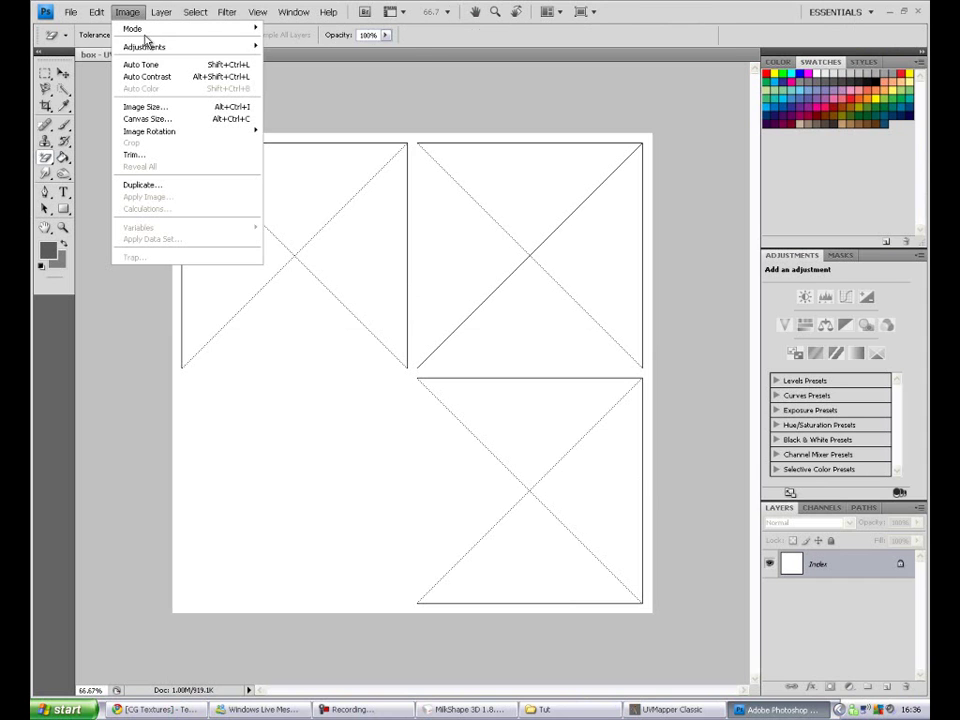
mouse_move(145, 46)
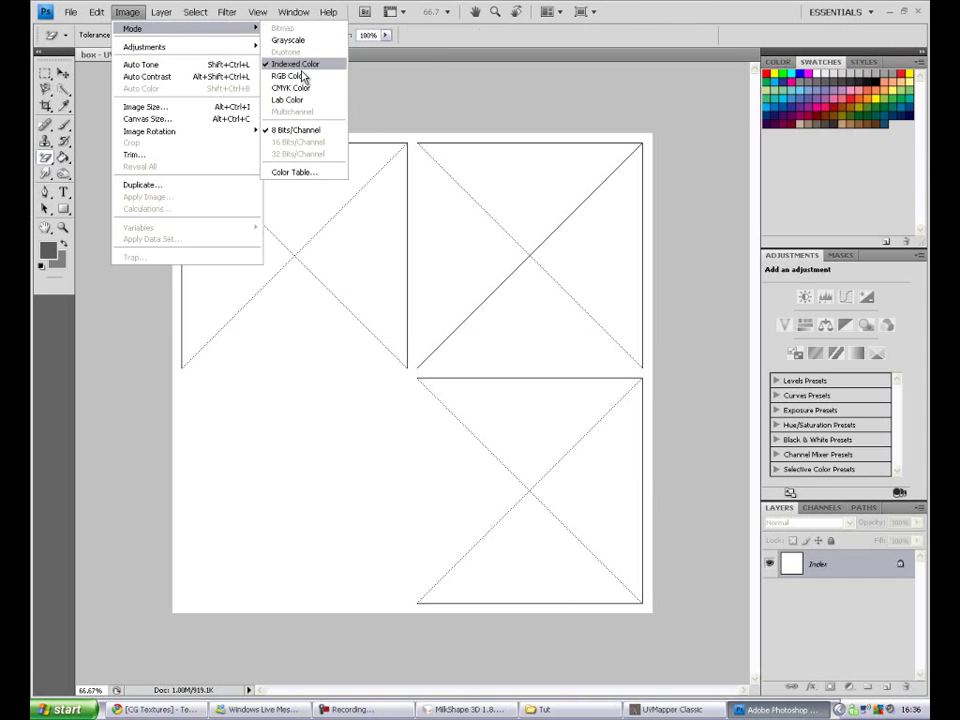
click(292, 84)
click(445, 277)
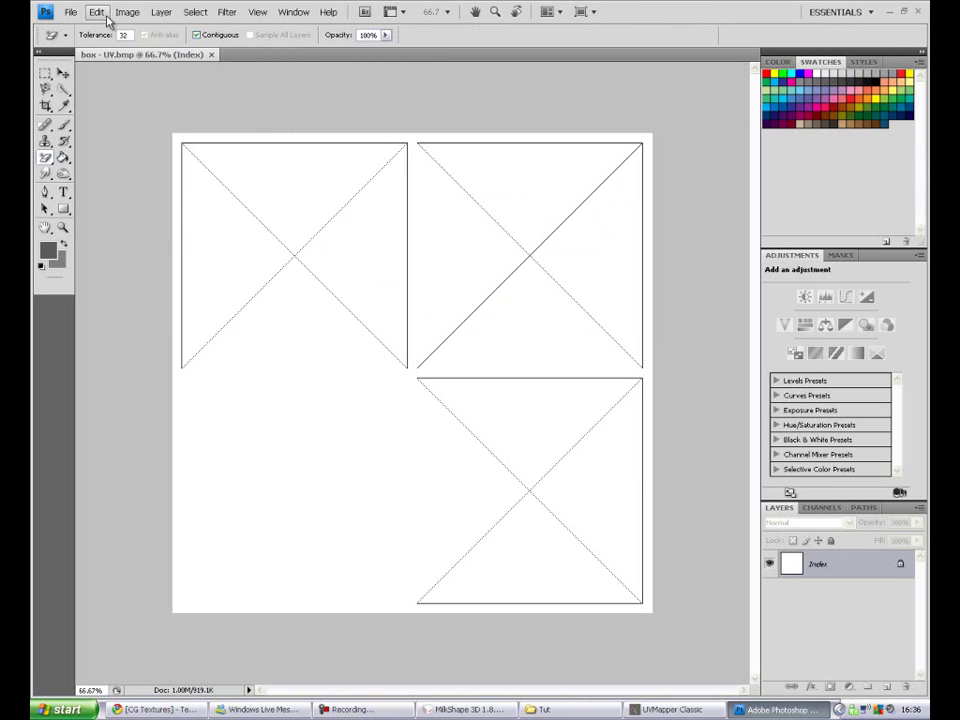
Convert the UV template image to RGB Color mode and activate the Move tool.
click(127, 12)
mouse_move(143, 30)
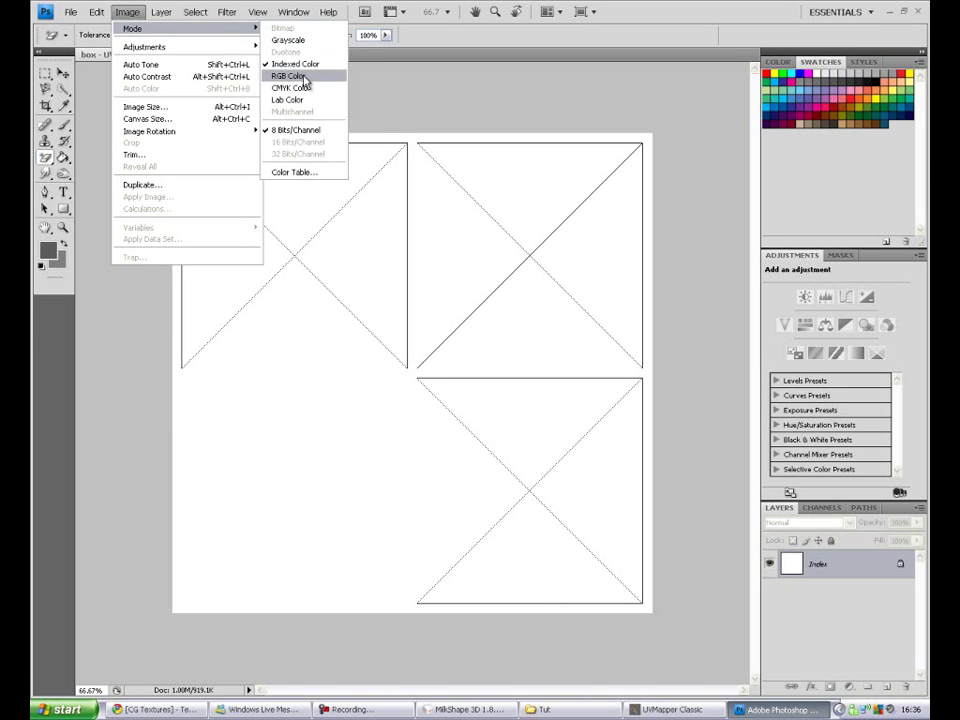
click(303, 75)
key(ctrl+plus)
key(ctrl+minus)
click(63, 78)
click(63, 75)
Examine the upper-left face square of the UV template at 100% zoom.
key(ctrl+plus)
key(ctrl+minus)
key(ctrl+minus)
key(ctrl+plus)
key(ctrl+plus)
scroll(401, 422, up, 3)
drag(476, 690, 453, 685)
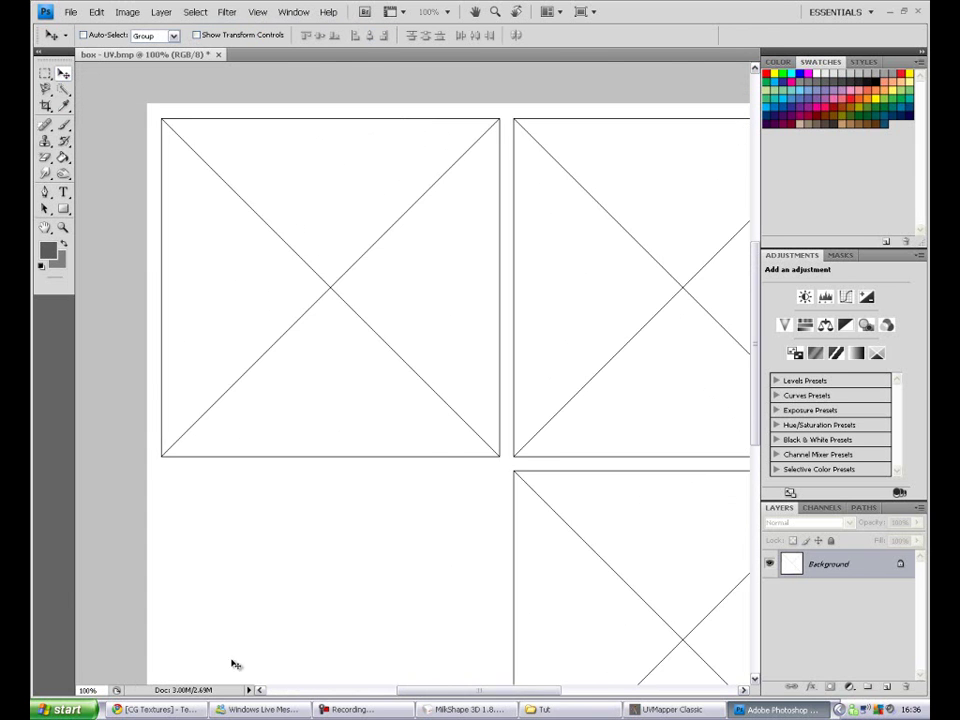
Switch to the web browser and open the grey tiled plank texture WoodPlanksBare0025 from the Bare category.
click(175, 709)
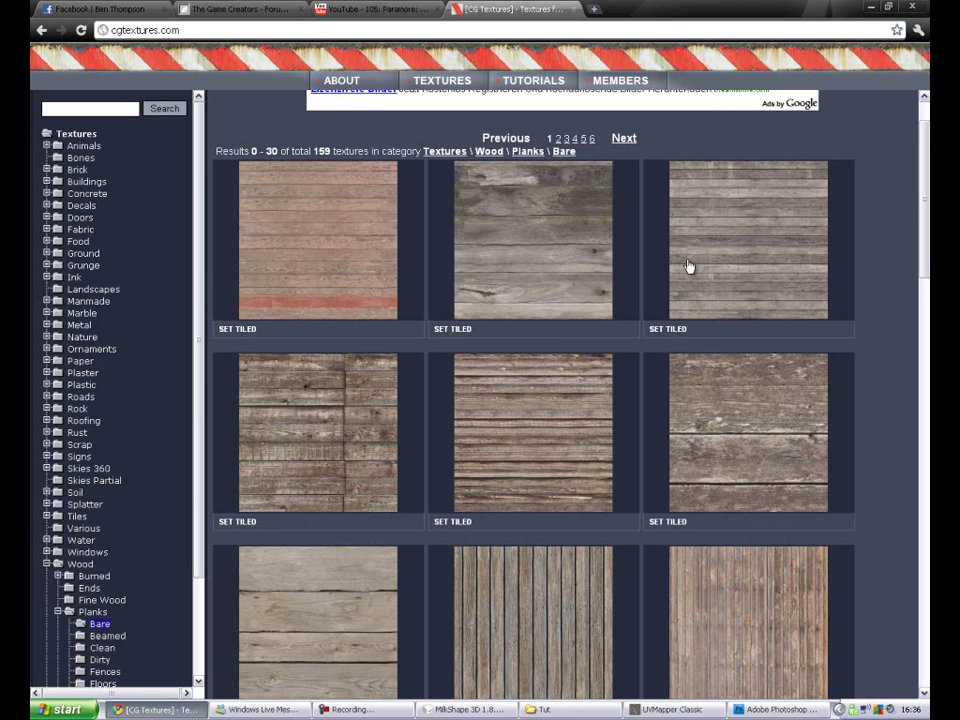
scroll(583, 298, down, 2)
scroll(583, 298, up, 2)
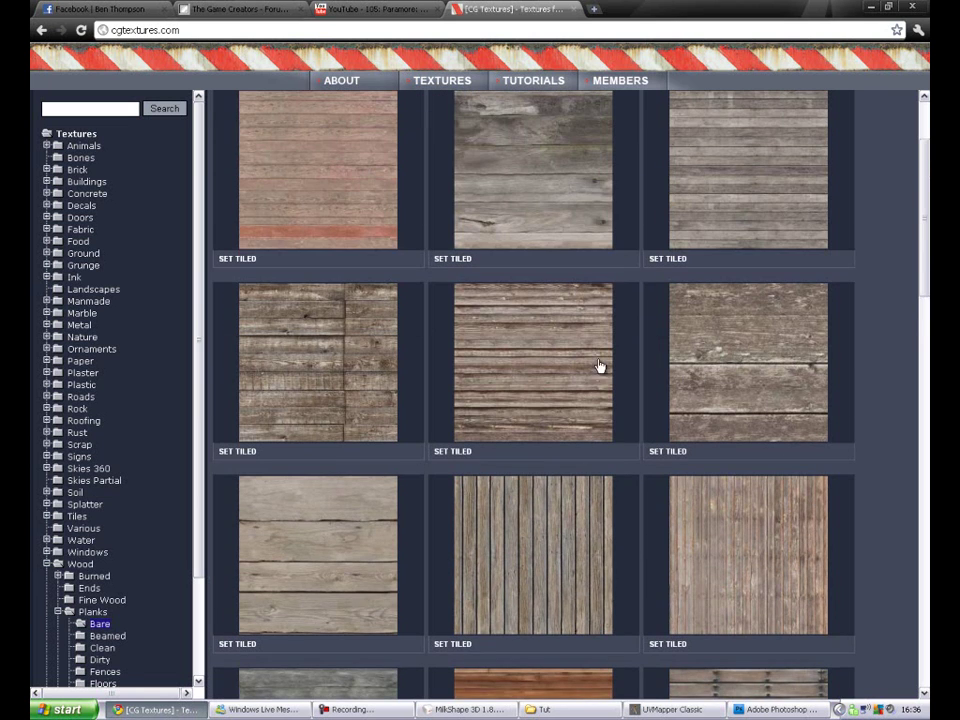
scroll(606, 437, down, 2)
scroll(617, 439, up, 3)
scroll(540, 274, down, 3)
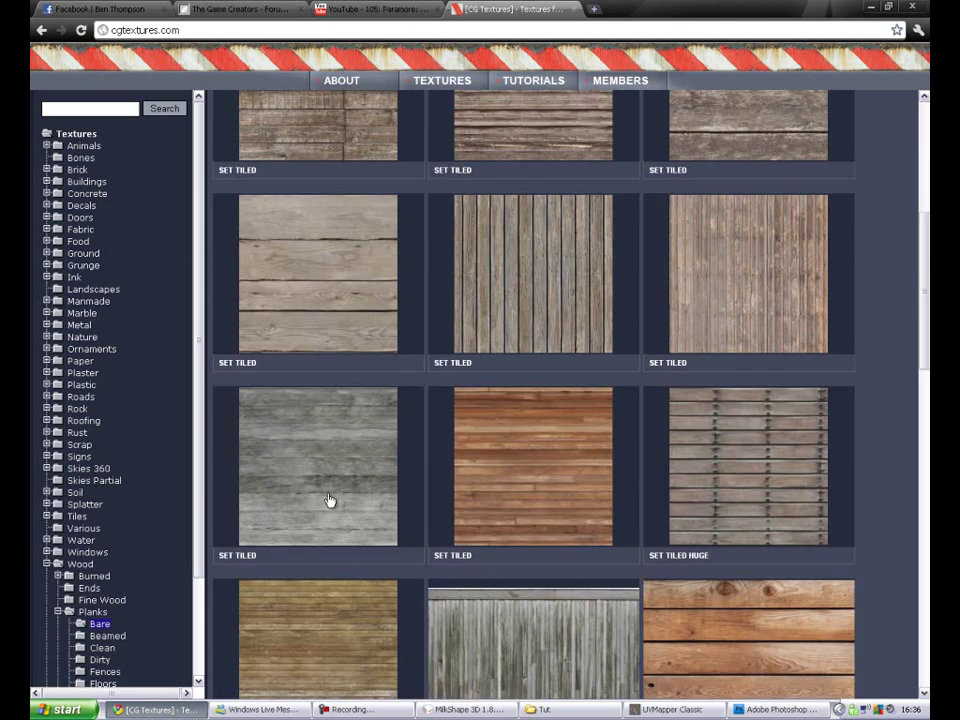
click(331, 500)
Download Image 1 and the medium 1600x1041 version of Image 2, and open the latter in Photoshop.
click(127, 546)
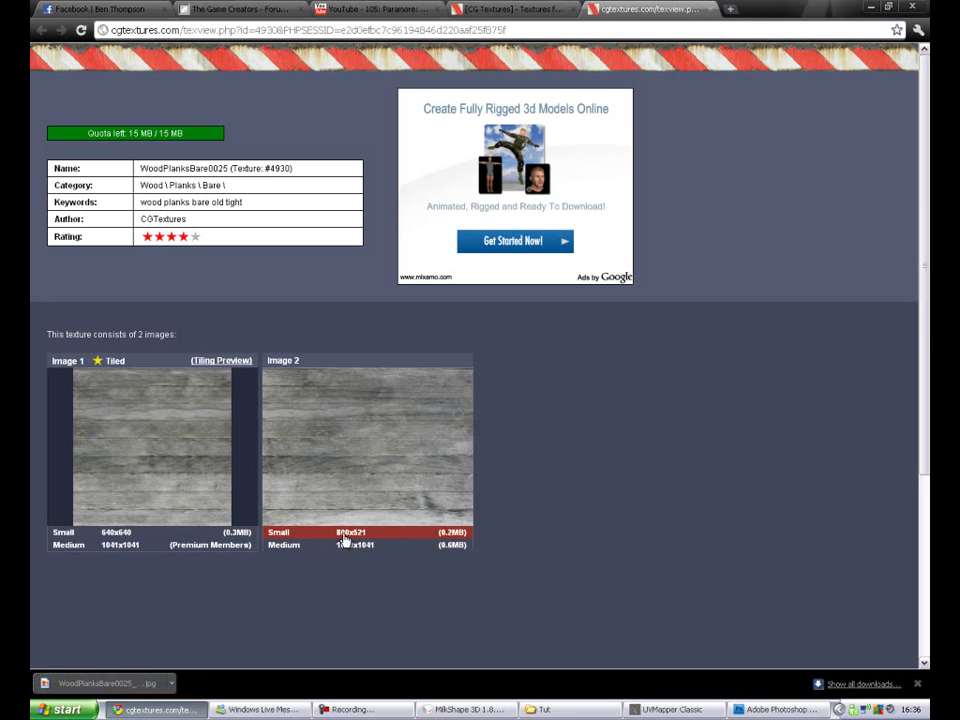
click(349, 545)
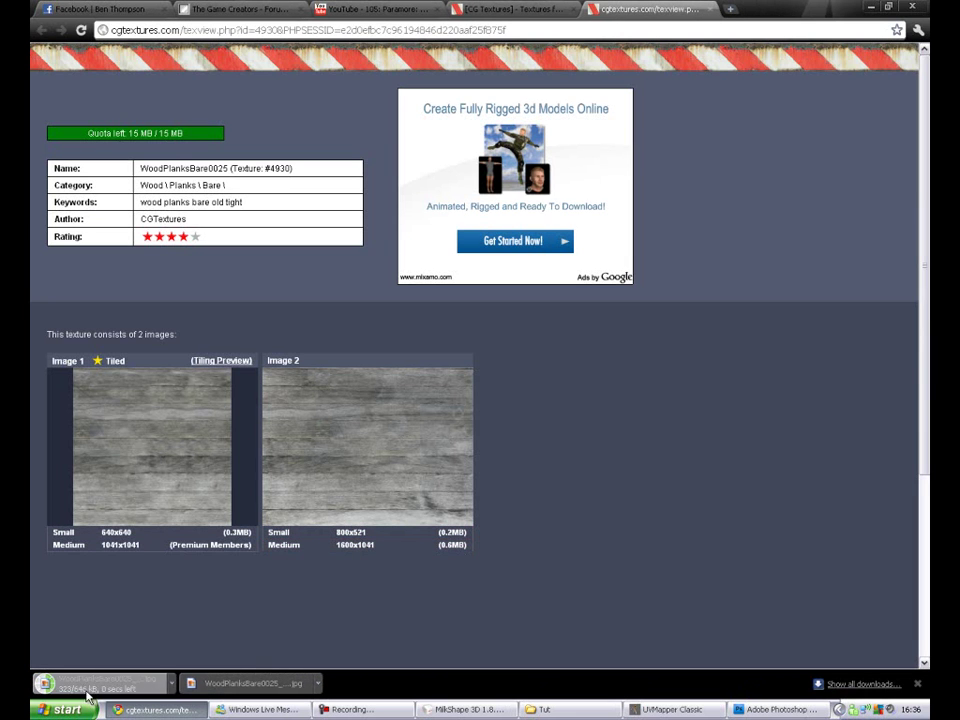
drag(88, 687, 445, 388)
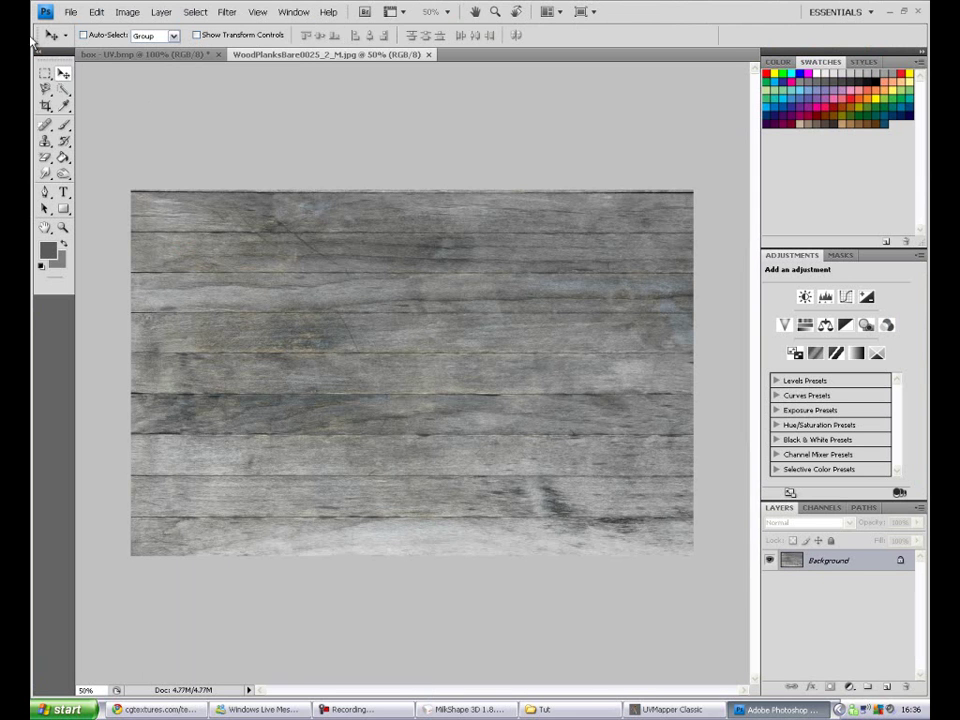
Copy a roughly square full-height area from the right part of the plank texture and paste it into box - UV.bmp.
click(45, 73)
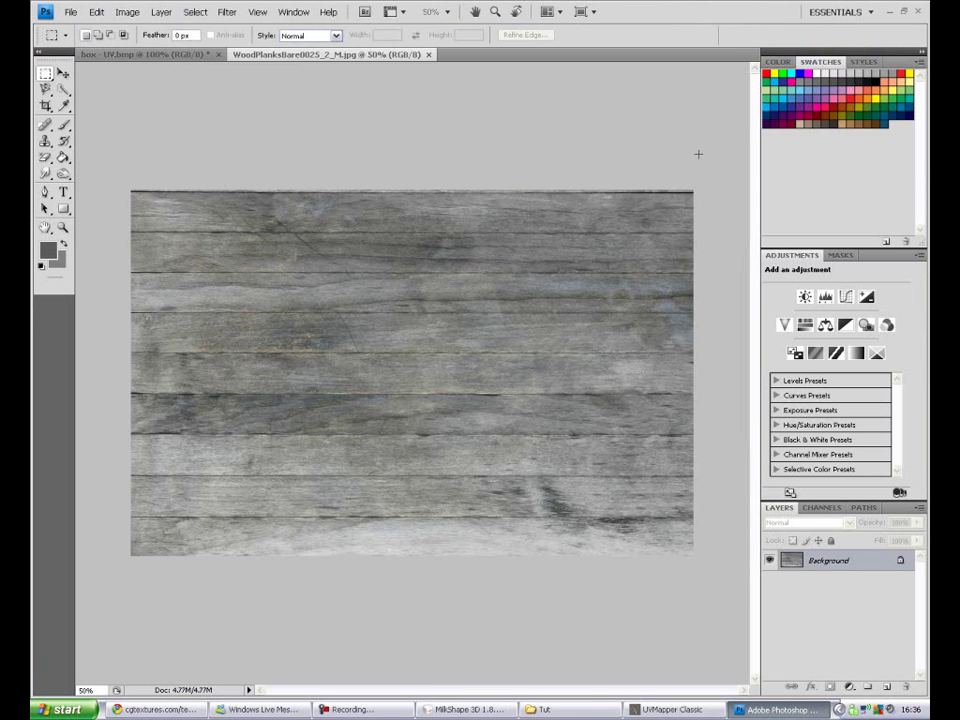
drag(657, 397, 343, 664)
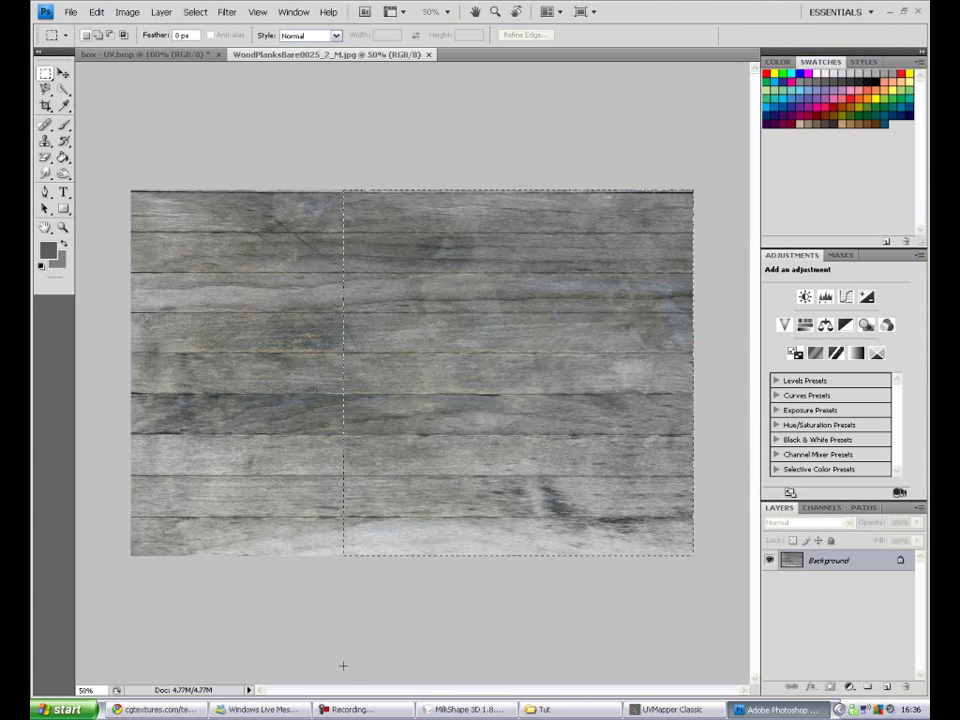
key(ctrl+c)
click(120, 55)
key(ctrl+v)
Free-transform the pasted planks to about 48.8% width and 46.3% height, fit them over the upper-left UV square, and apply.
right_click(424, 304)
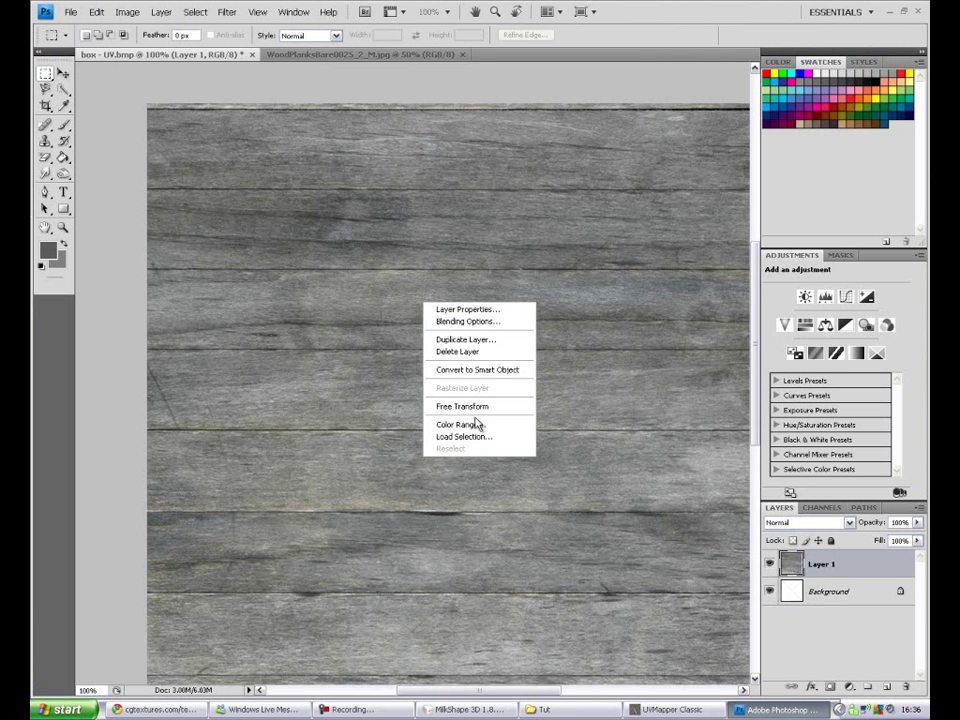
click(456, 405)
key(ctrl+minus)
drag(638, 619, 349, 317)
drag(306, 274, 356, 331)
key(ctrl+plus)
scroll(171, 219, up, 3)
drag(517, 697, 451, 697)
drag(405, 168, 329, 106)
click(63, 74)
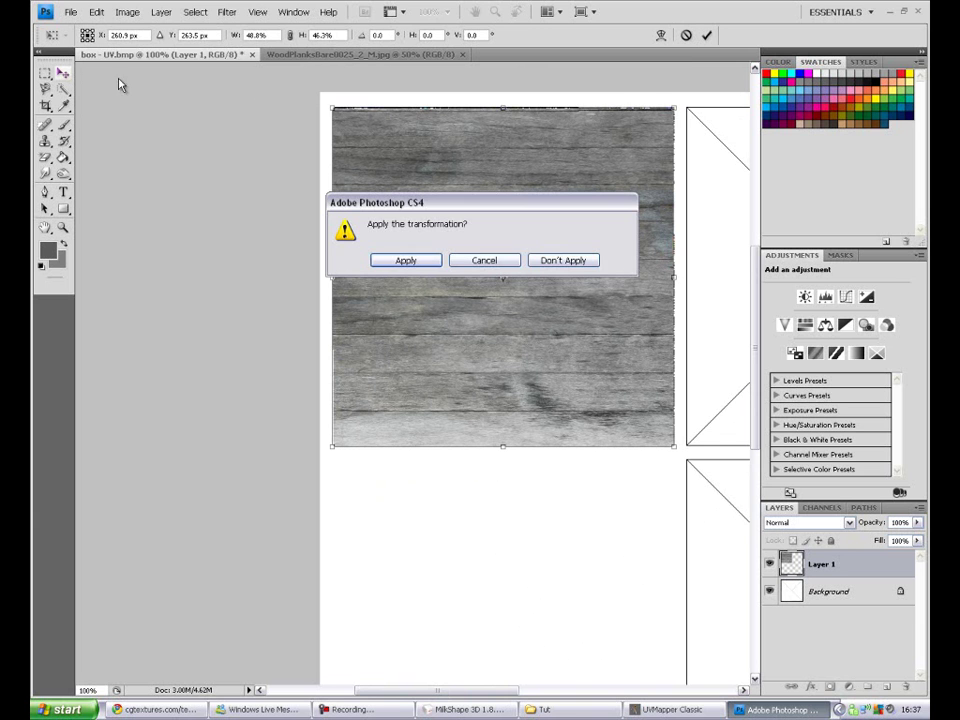
click(434, 263)
Select the thin strip along the top edge of the wood layer with the Rectangular Marquee and delete it.
scroll(447, 229, up, 6)
key(ctrl+plus)
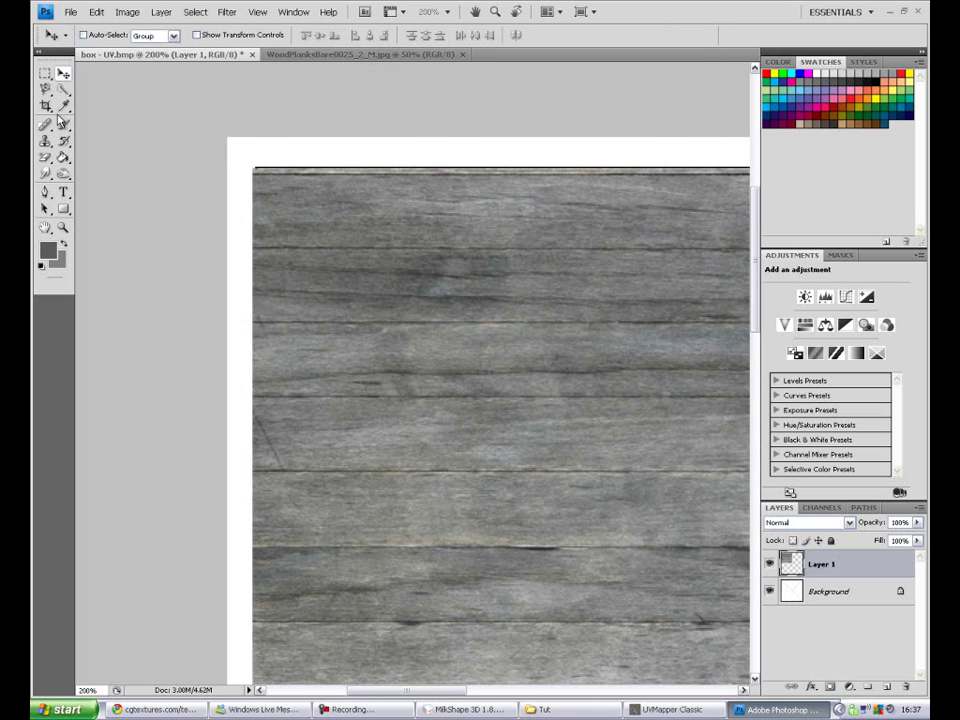
click(45, 74)
drag(452, 689, 503, 668)
key(ctrl+minus)
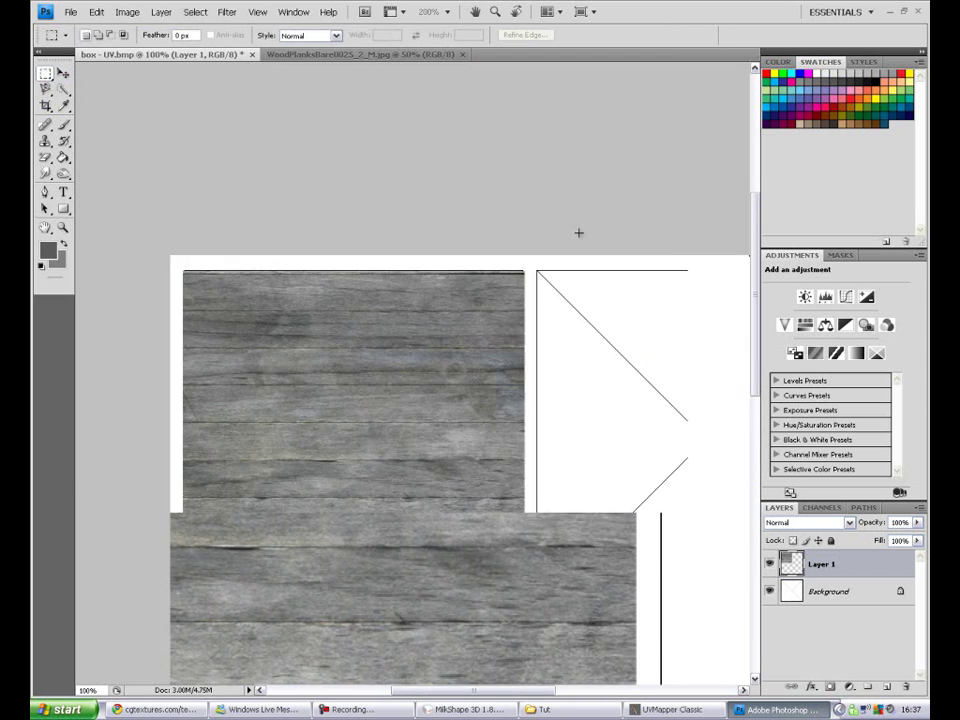
drag(181, 275, 181, 275)
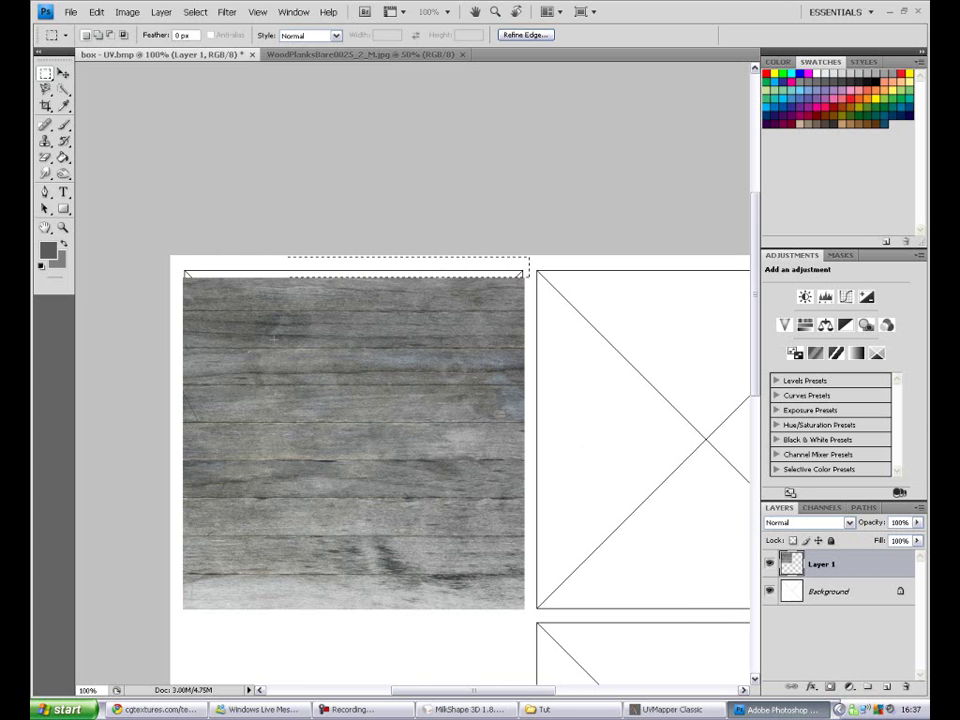
Stretch the wood layer upward to about 103.2% height so it covers the top of the UV square, and apply the transformation.
right_click(295, 486)
click(342, 590)
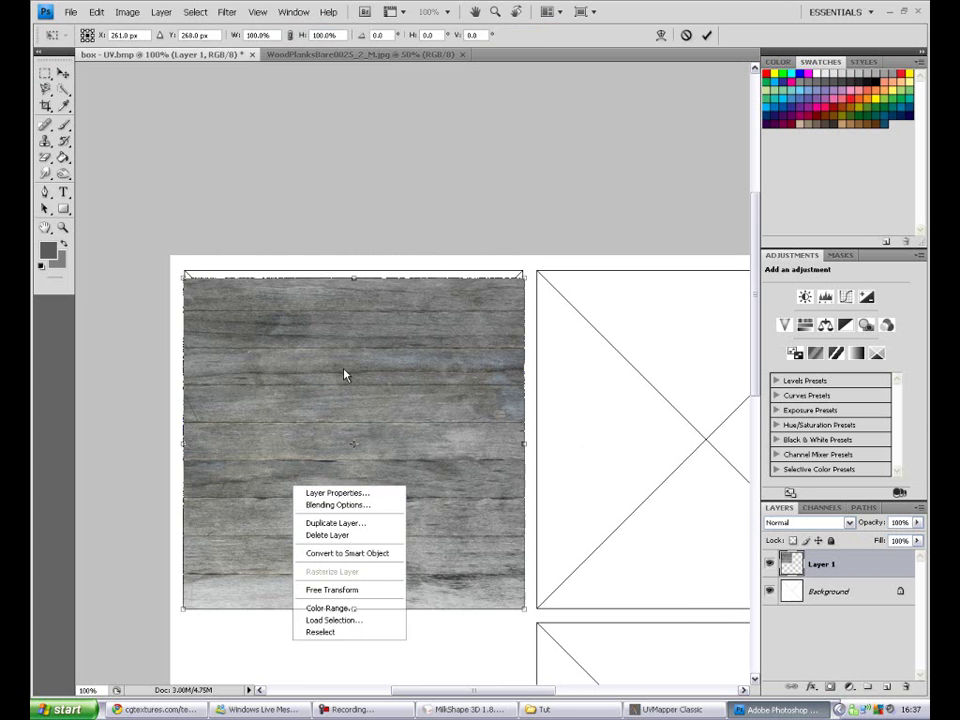
drag(353, 267, 353, 264)
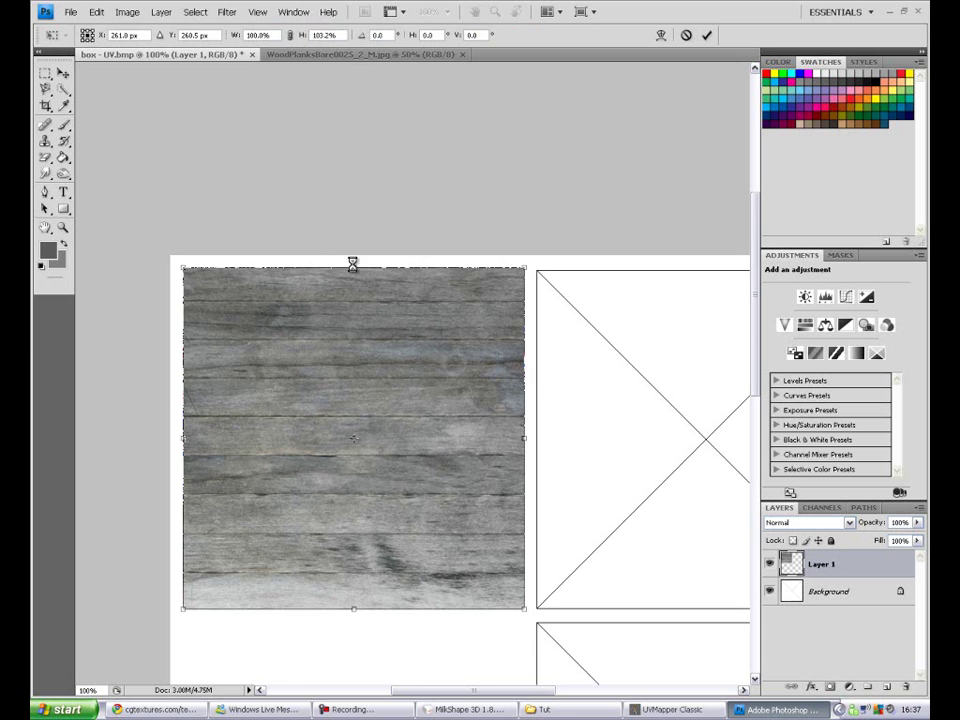
key(v)
click(427, 264)
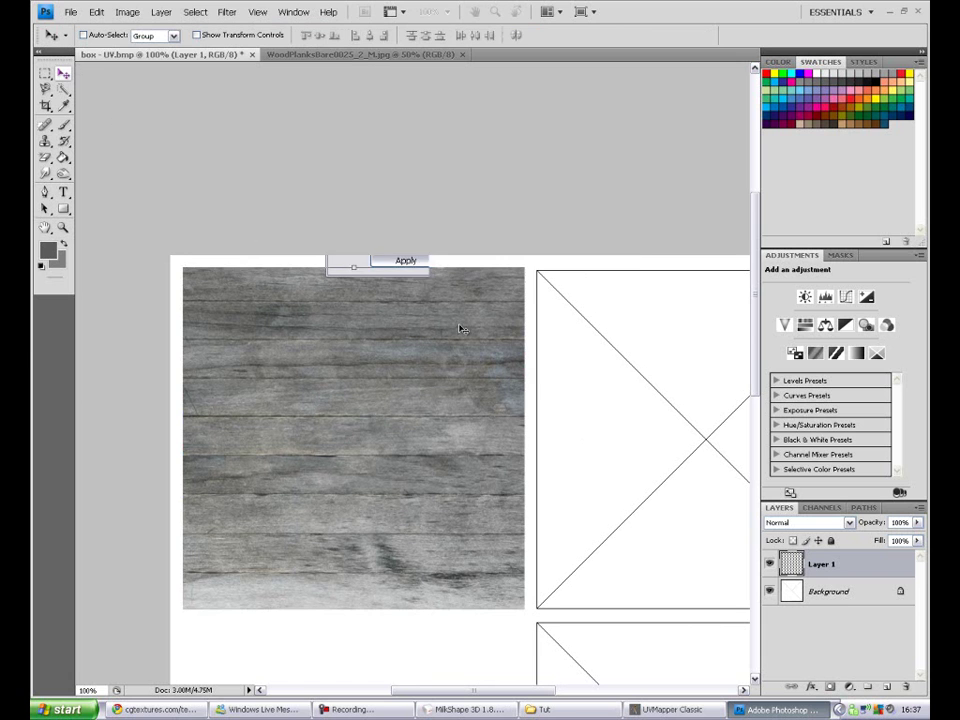
Duplicate the wood layer in the same document and place the copy over the upper-right UV square.
key(ctrl+minus)
right_click(826, 562)
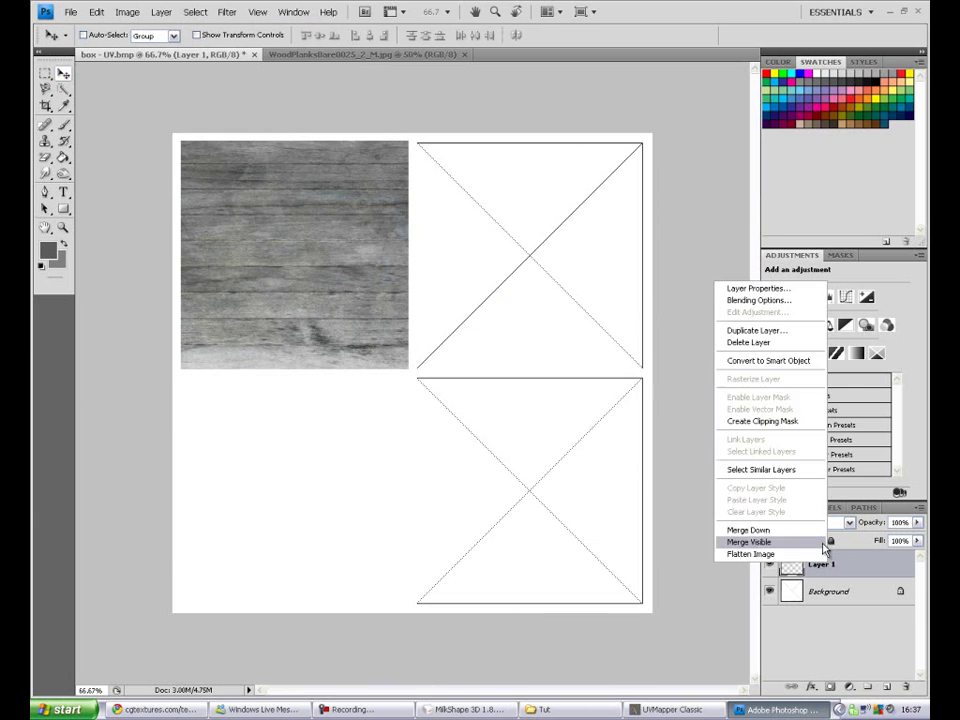
click(757, 330)
click(596, 215)
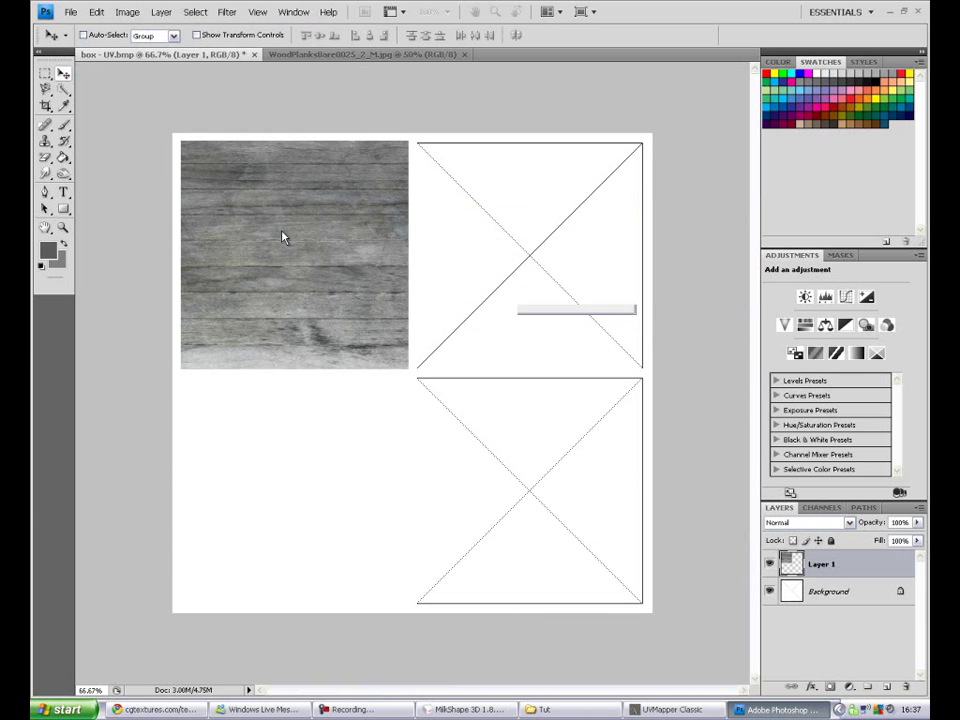
drag(549, 272, 522, 236)
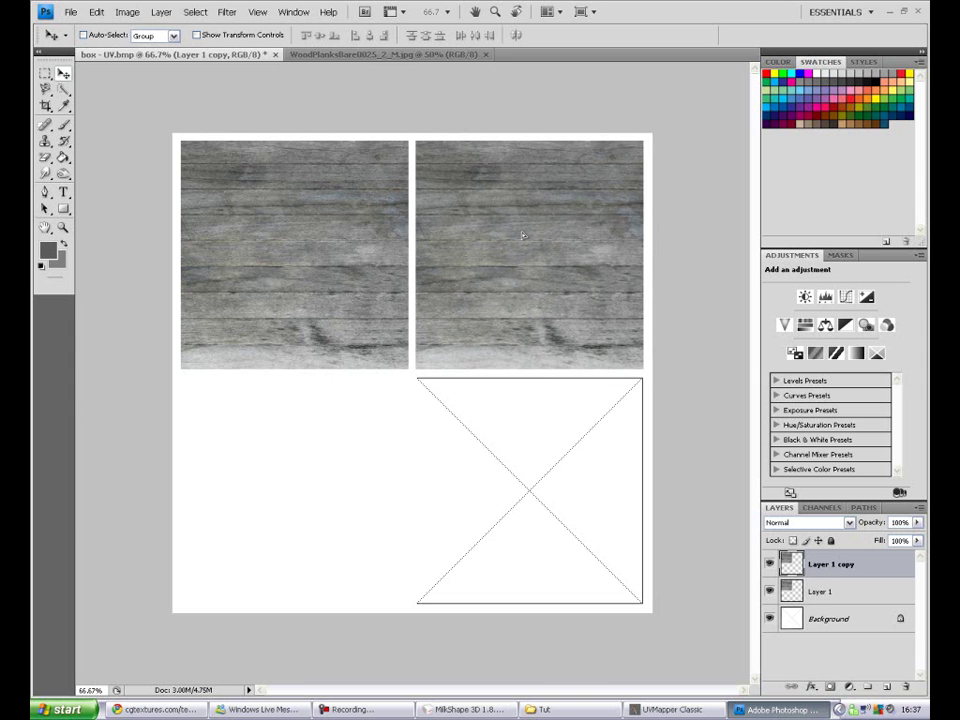
Duplicate the upper-right wood layer as "Layer 1 copy 2" and place it over the lower-right UV square.
key(ctrl+plus)
drag(439, 688, 482, 690)
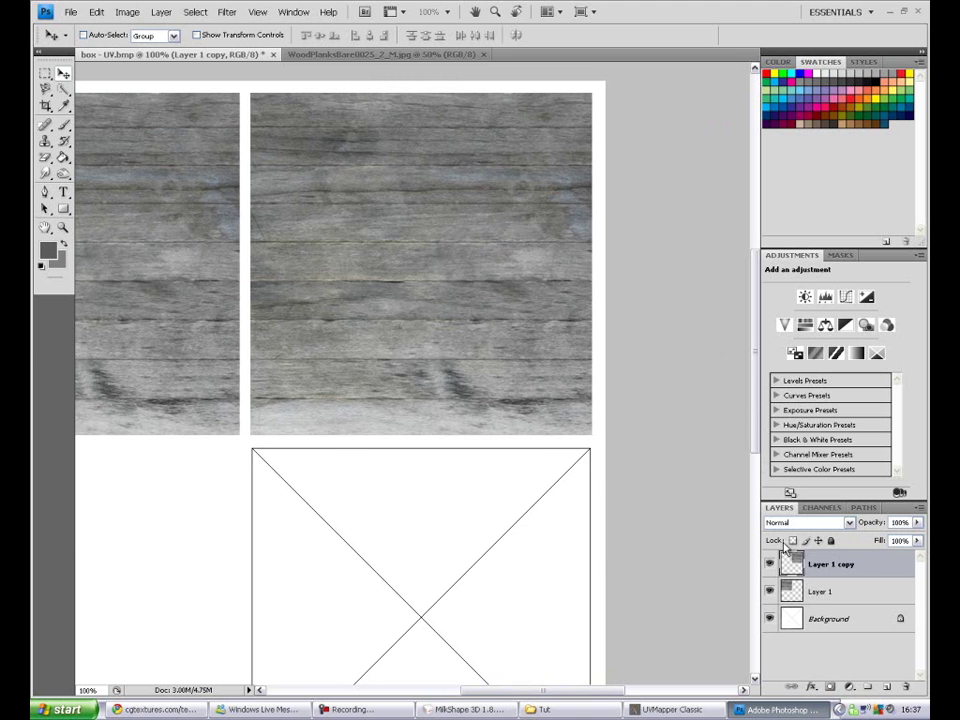
right_click(820, 566)
click(740, 324)
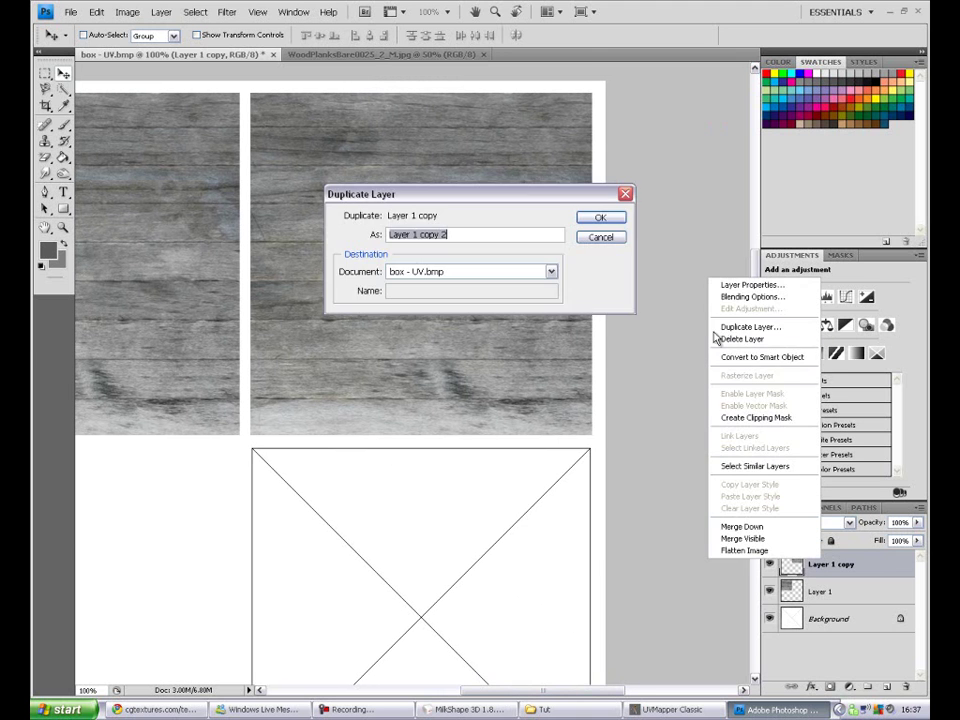
click(606, 216)
scroll(435, 314, down, 2)
drag(401, 204, 409, 551)
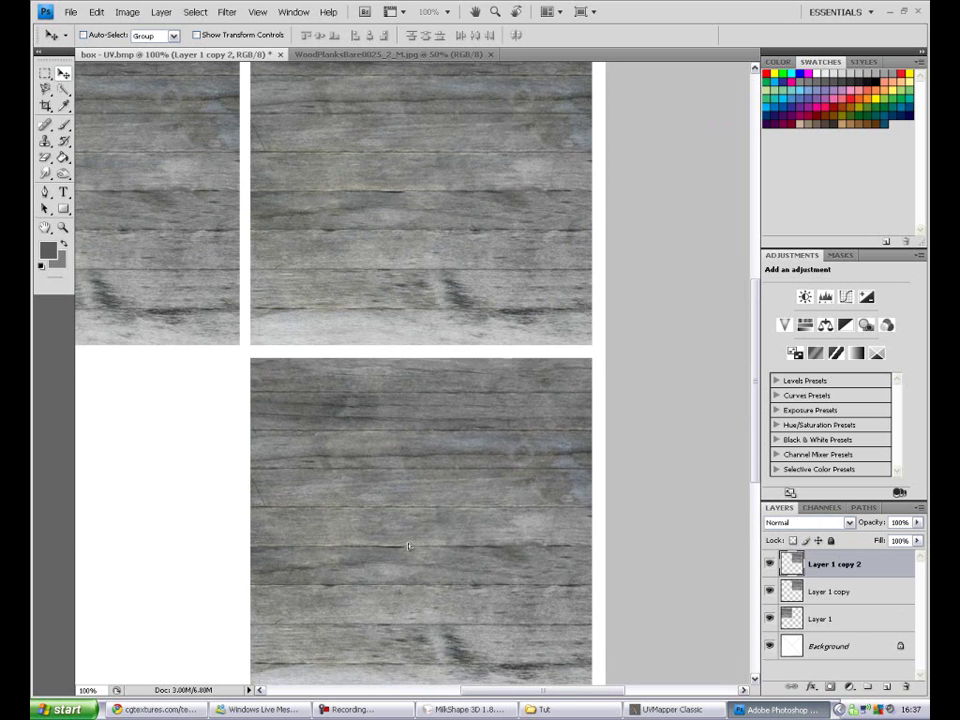
scroll(450, 537, down, 2)
key(ctrl+0)
Switch to MilkShape 3D and start a new empty scene in place of the original box model.
click(468, 709)
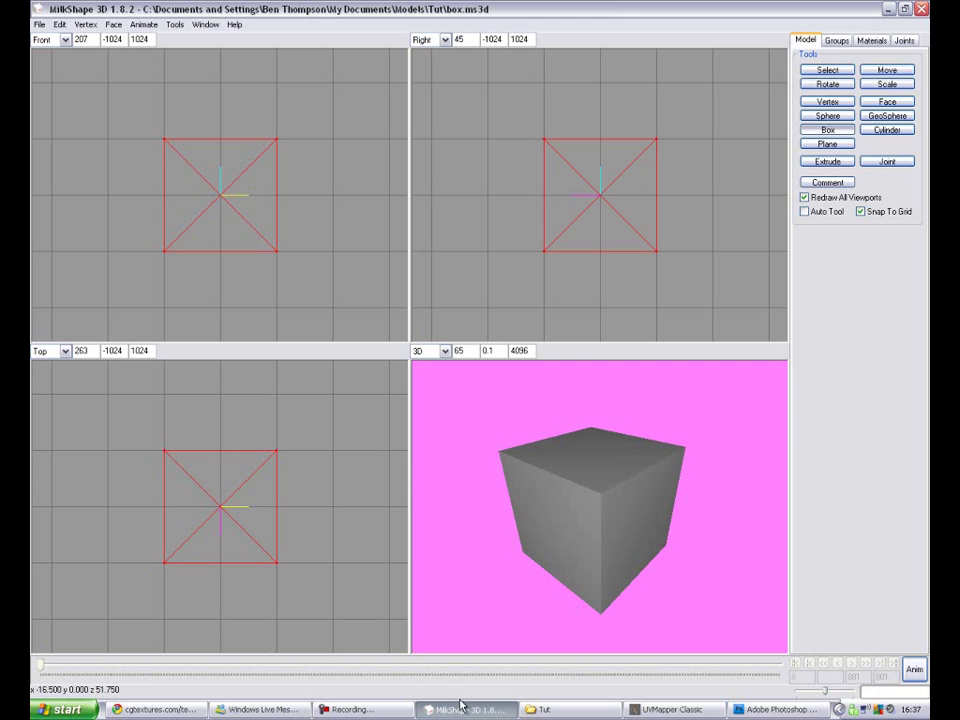
mouse_move(545, 482)
mouse_down()
mouse_move(617, 452)
mouse_move(550, 470)
mouse_up()
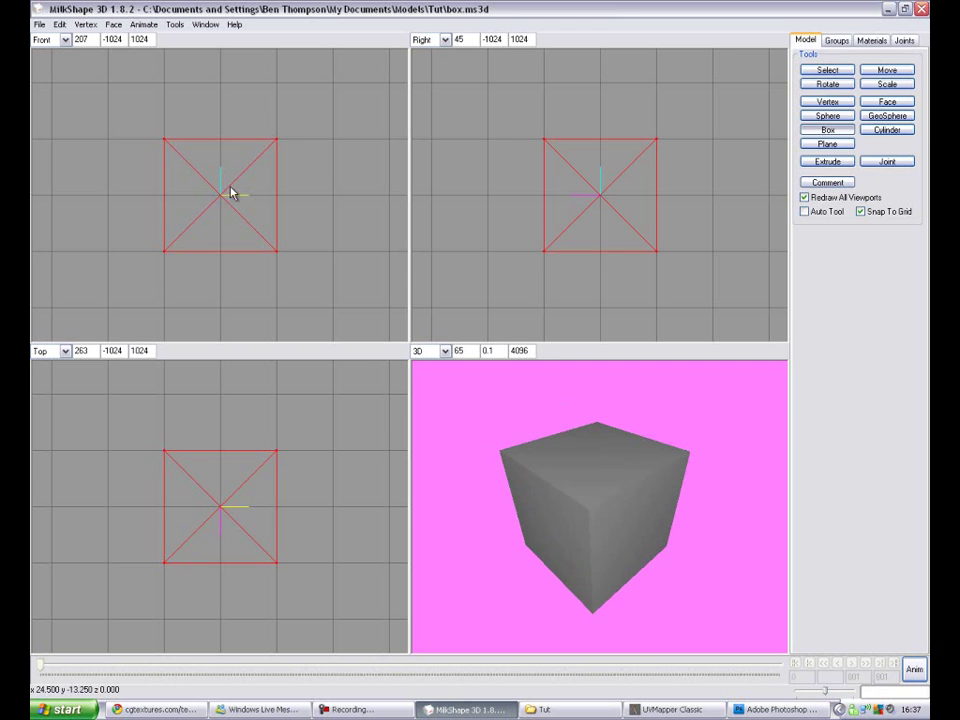
click(39, 24)
click(47, 39)
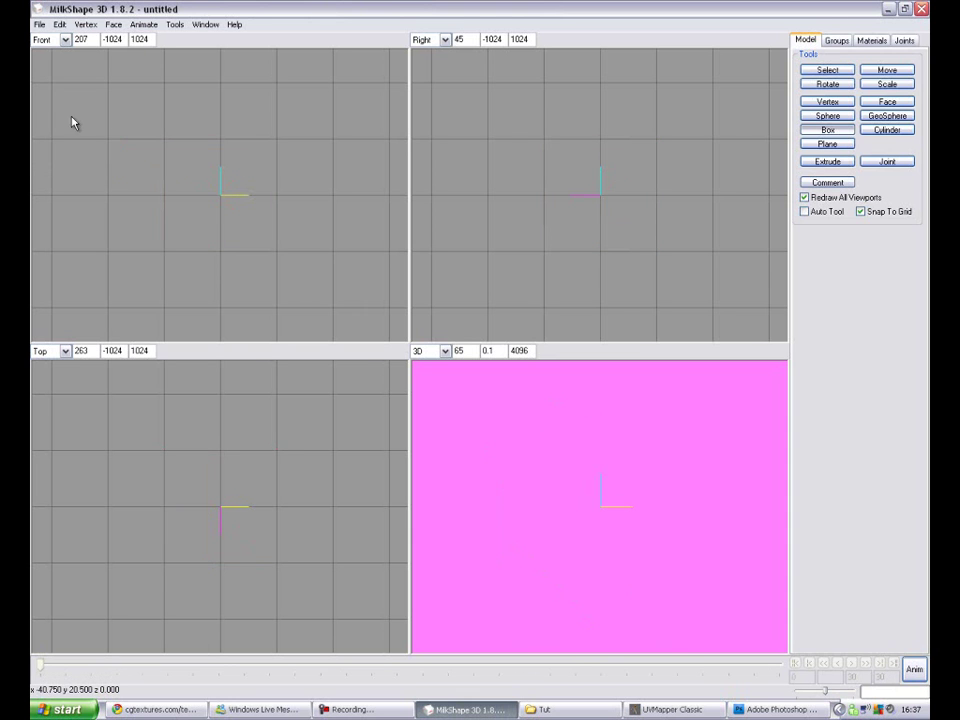
Import the UV-mapped box from the Wavefront OBJ file "box - UV" in the Models\Tut folder.
click(39, 24)
mouse_move(120, 105)
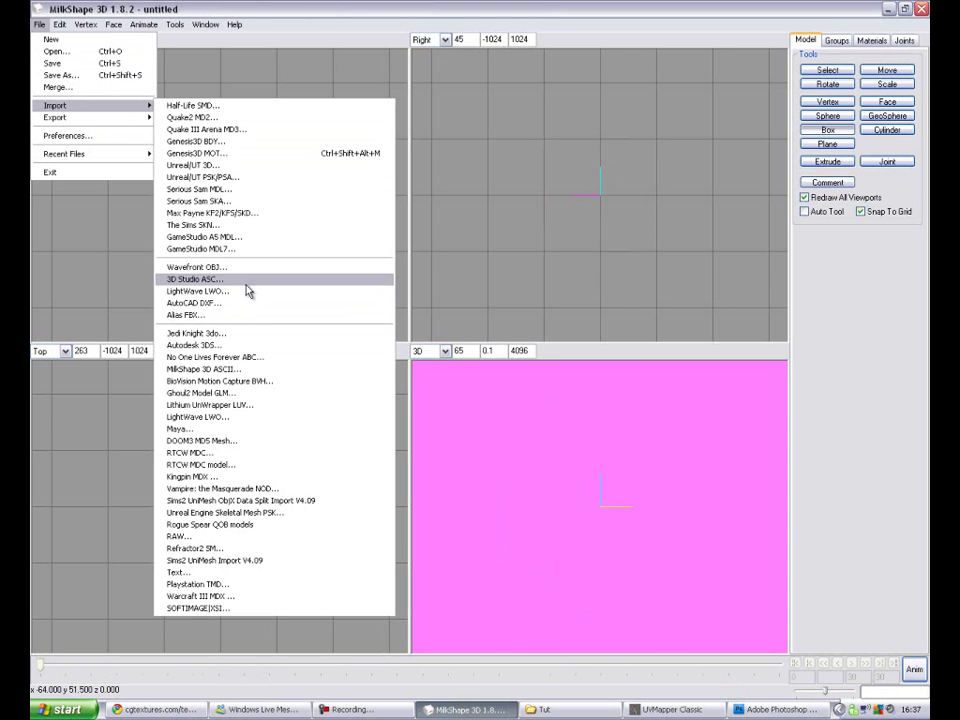
click(250, 268)
click(319, 66)
click(318, 68)
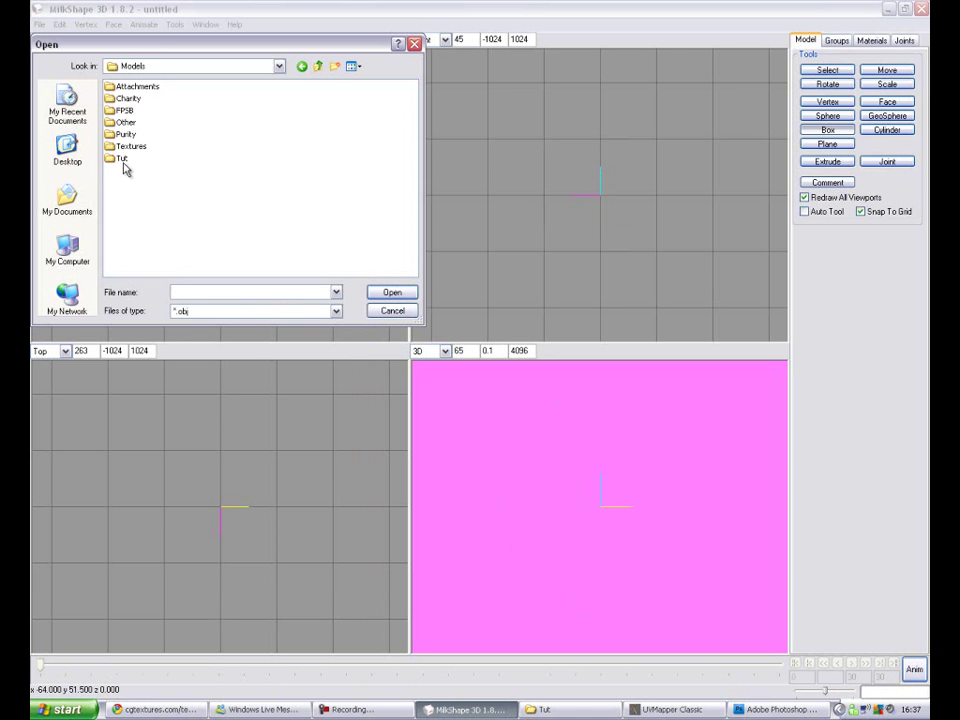
double_click(121, 159)
double_click(140, 103)
drag(508, 501, 566, 533)
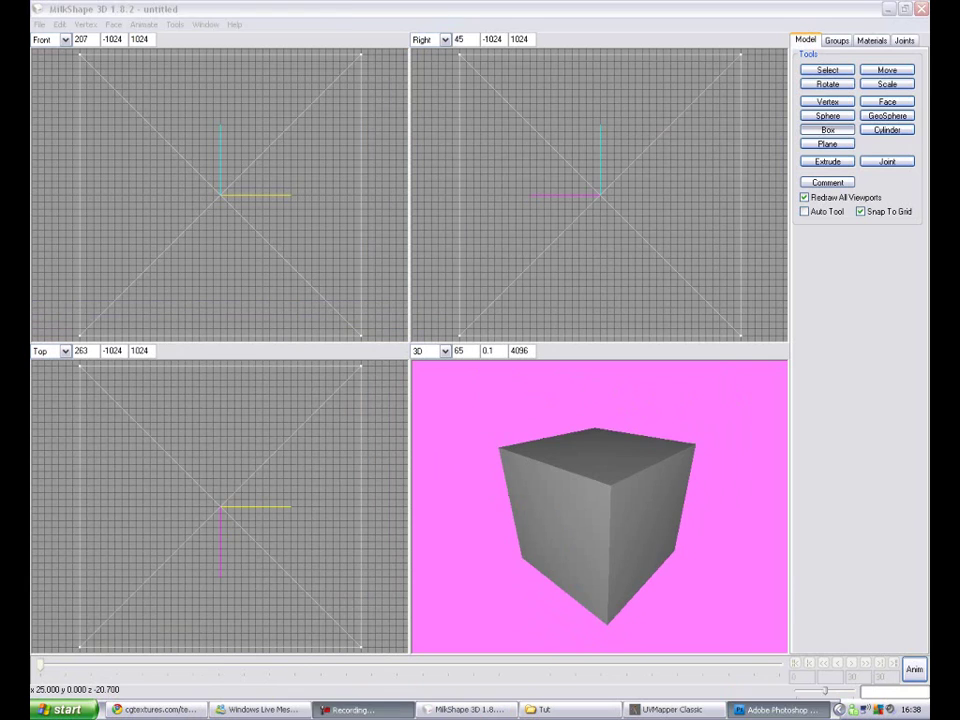
Switch to Photoshop and save the wood texture as a D3D/DDS file named box_D in the Tut folder, using DXT5 with generated MIP maps.
click(778, 709)
click(68, 14)
click(124, 184)
click(474, 364)
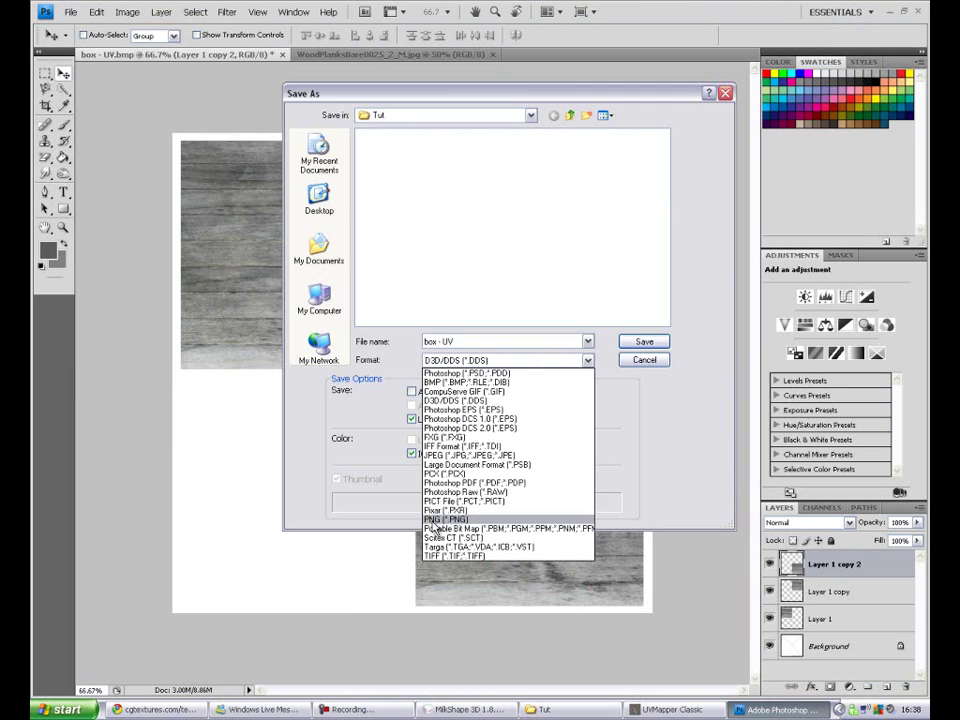
click(470, 390)
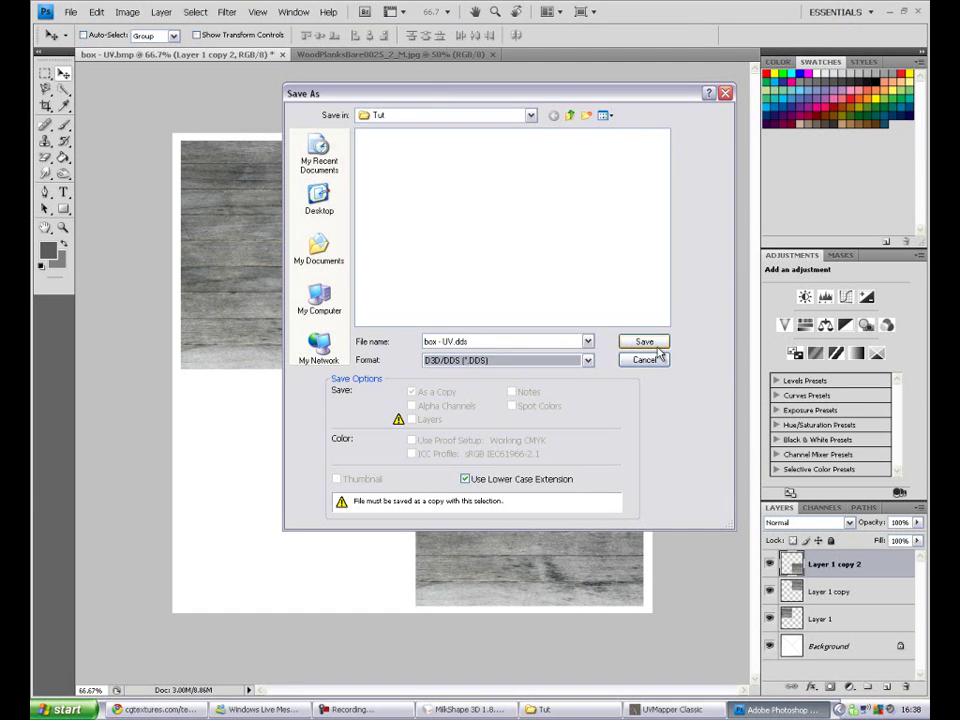
double_click(559, 343)
text(box_D)
key(Return)
click(581, 173)
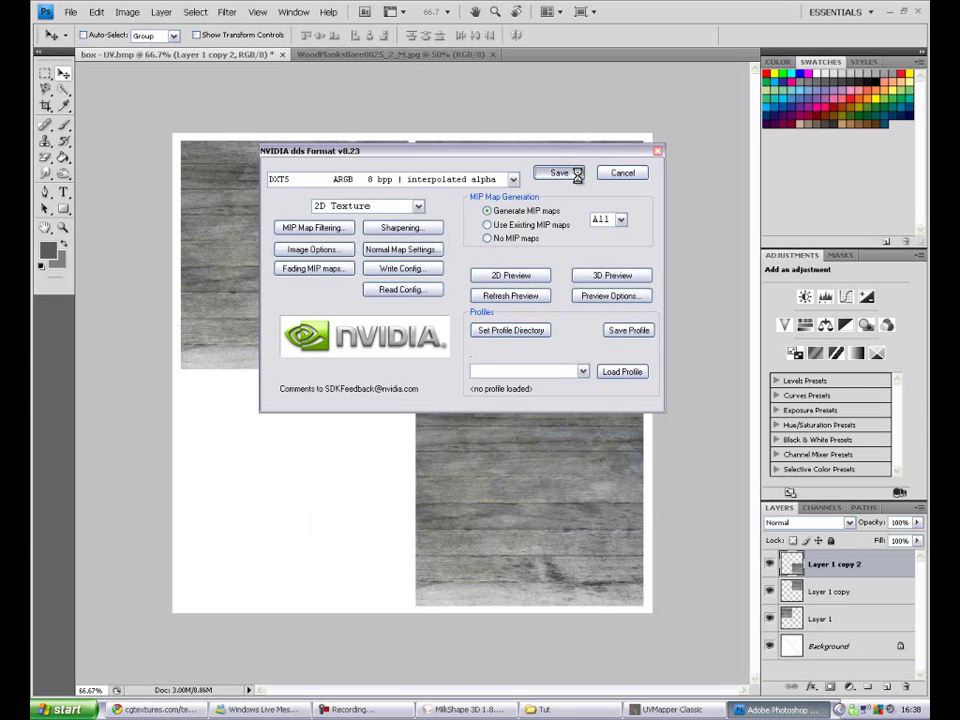
Switch to MilkShape 3D, select the whole box and create a new material.
click(466, 709)
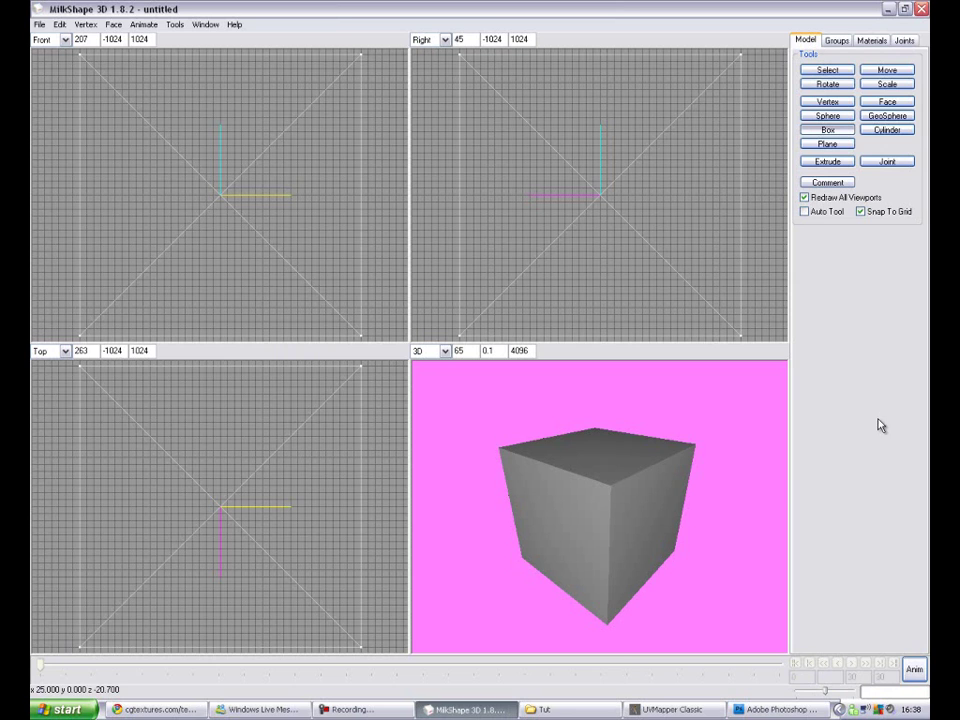
key(ctrl+a)
click(873, 42)
click(830, 358)
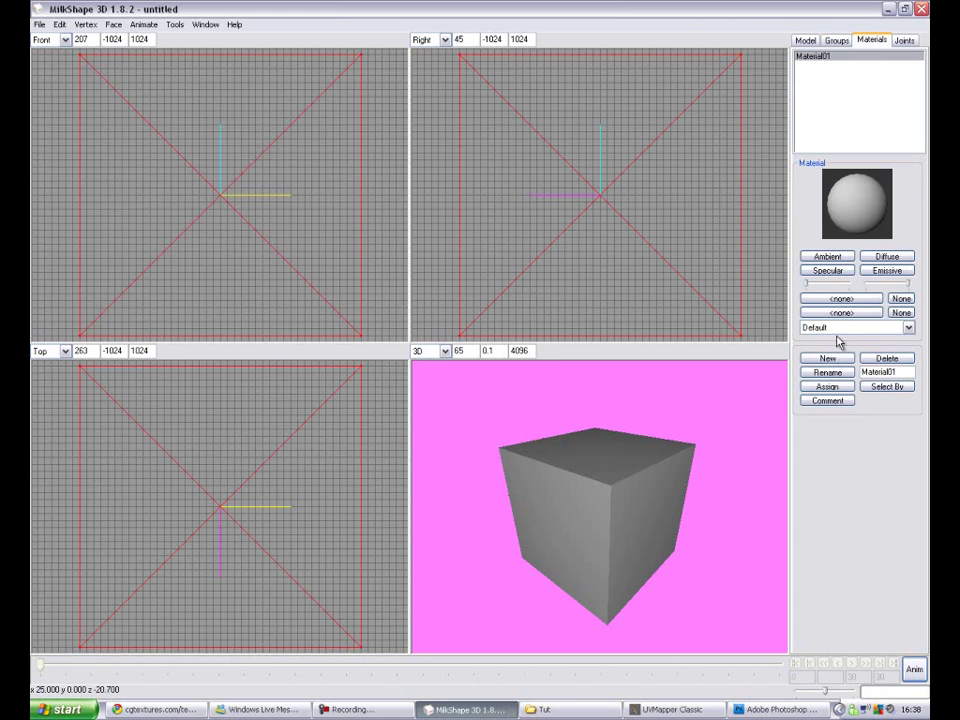
Load box_D from the Models\Tut folder as the material's texture and assign the material to the selected box.
click(845, 299)
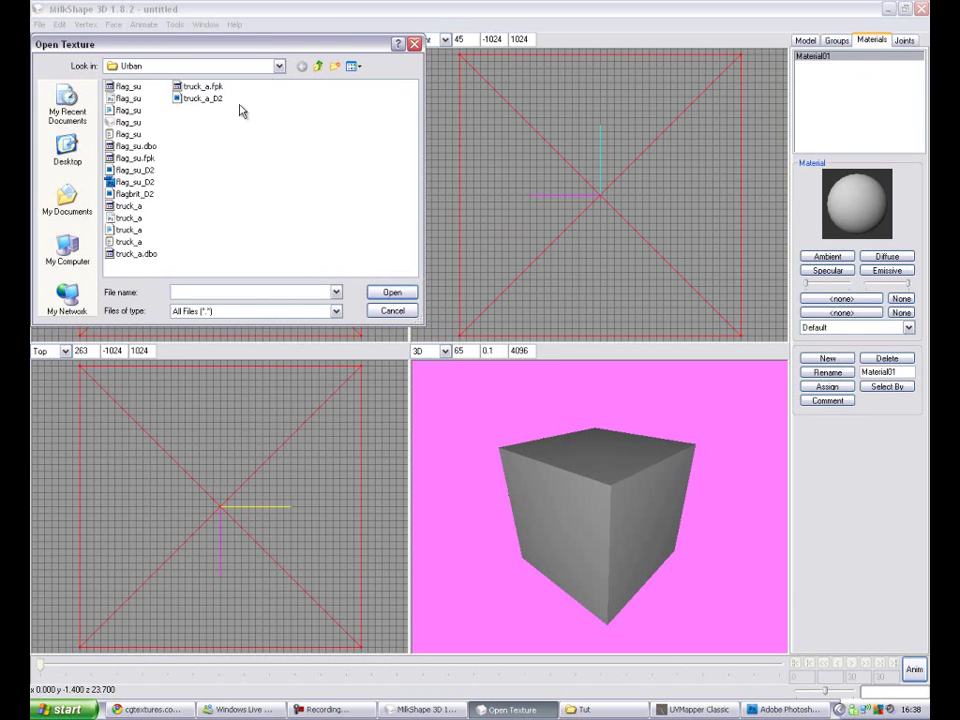
click(67, 200)
double_click(128, 110)
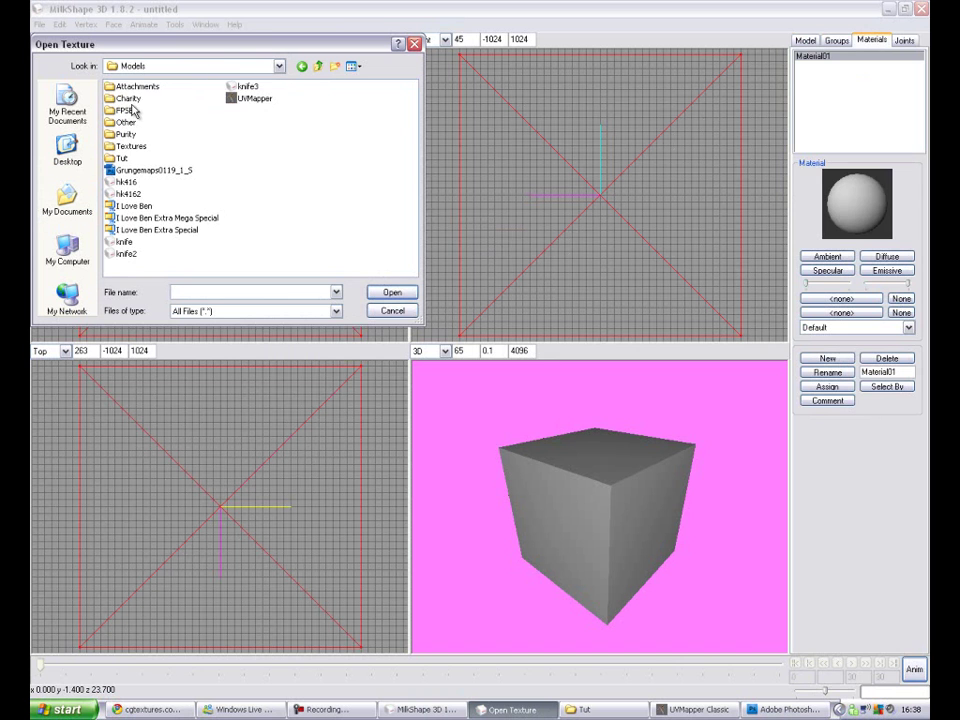
double_click(127, 160)
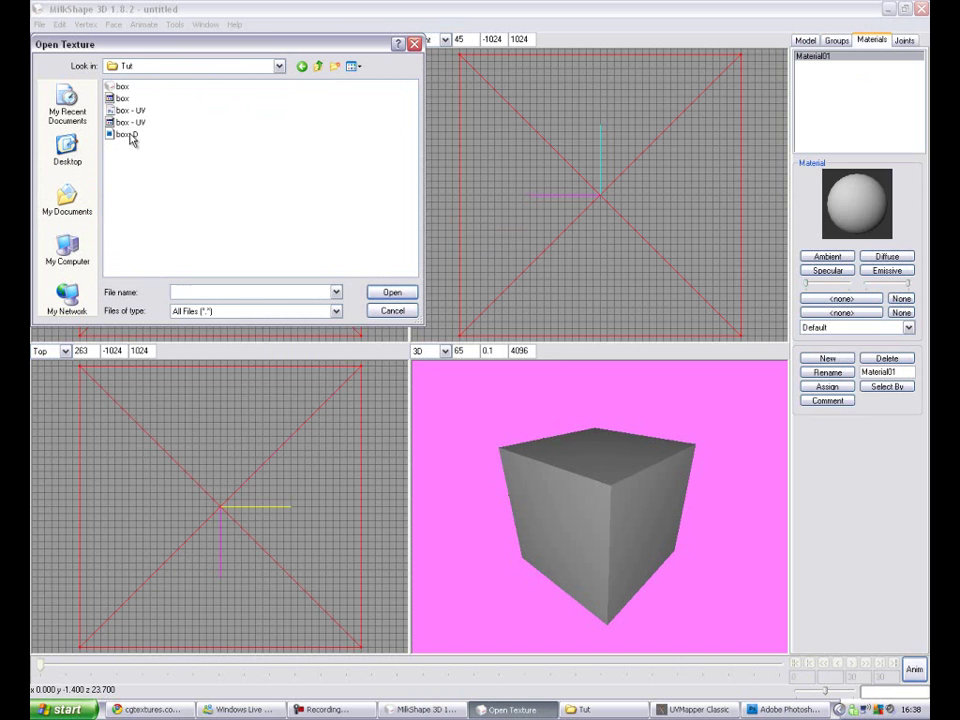
double_click(133, 132)
click(827, 387)
drag(617, 561, 672, 549)
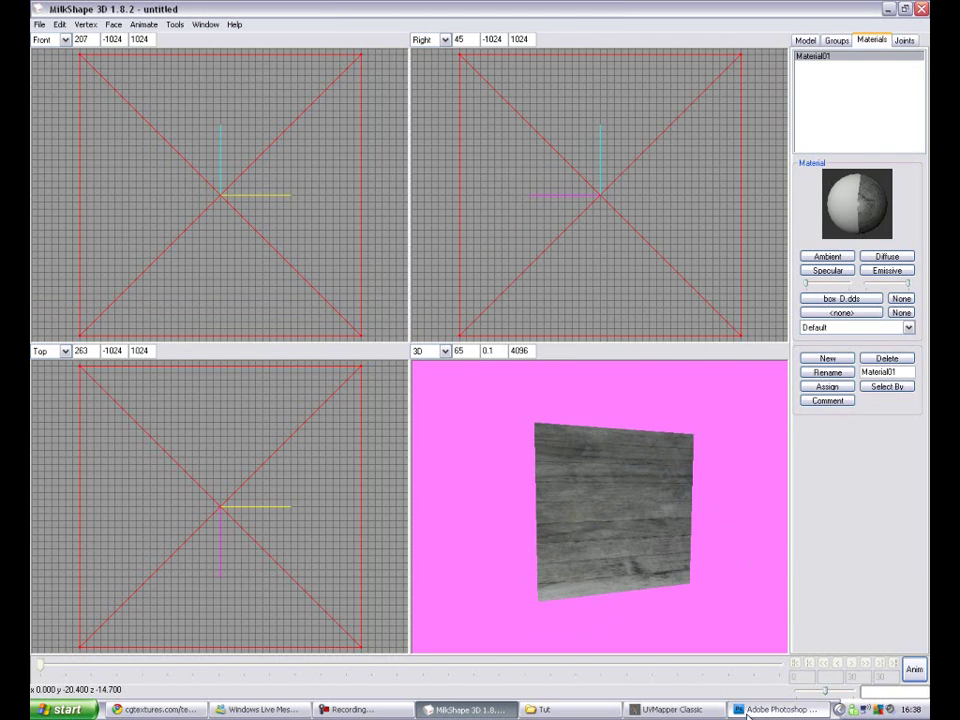
Switch to Photoshop and add two-line text over the upper-left wood square: the owner's first name with "lovely", and "Box" below.
click(777, 709)
click(63, 190)
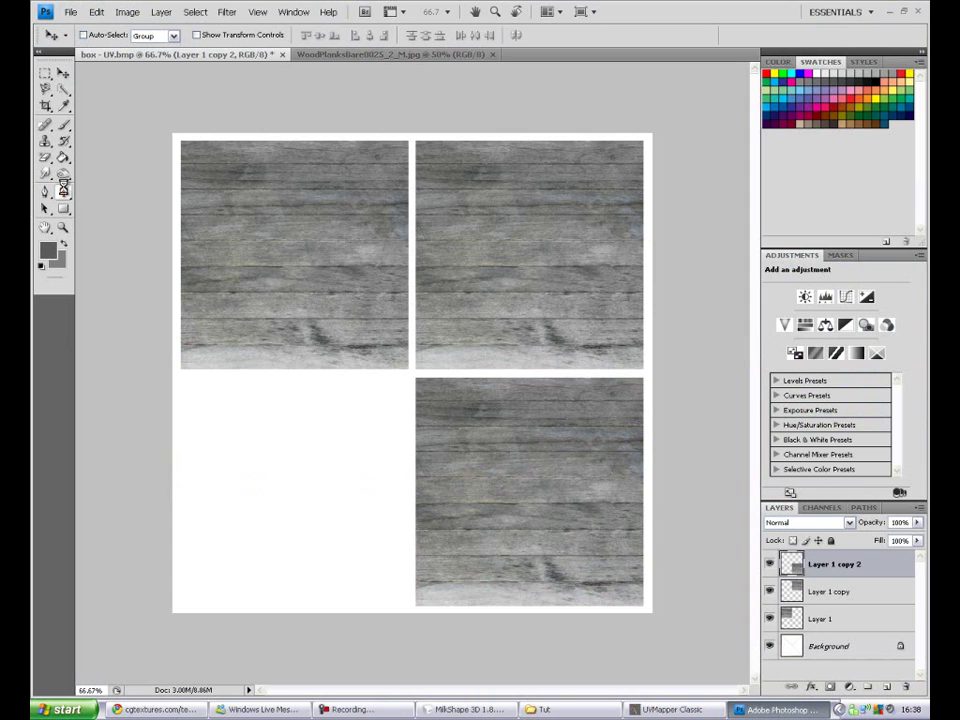
click(251, 224)
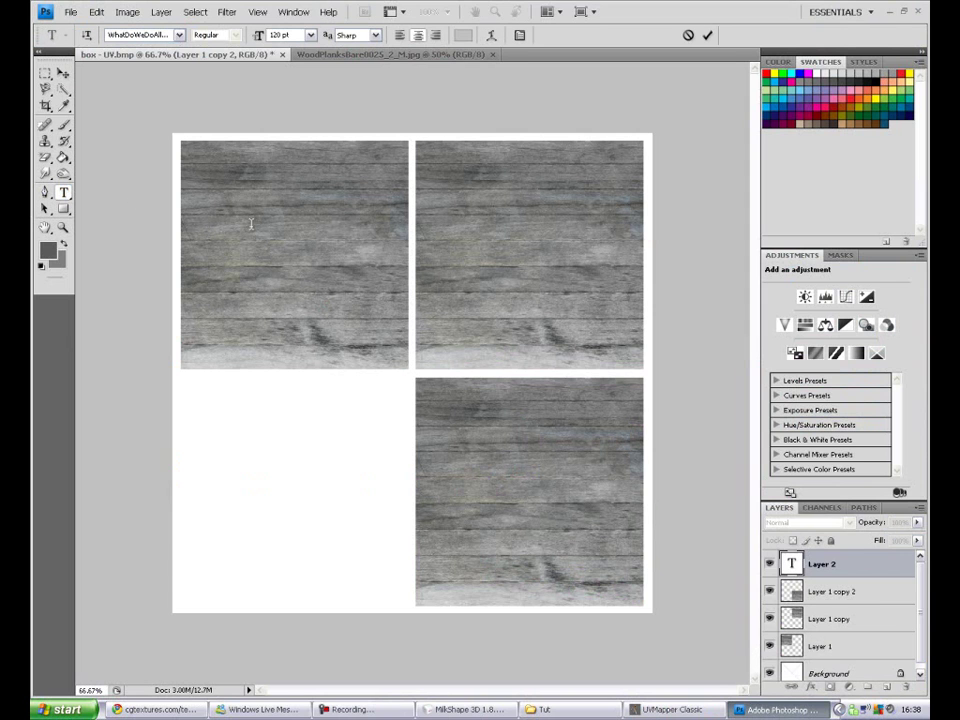
text(Ben's lovely)
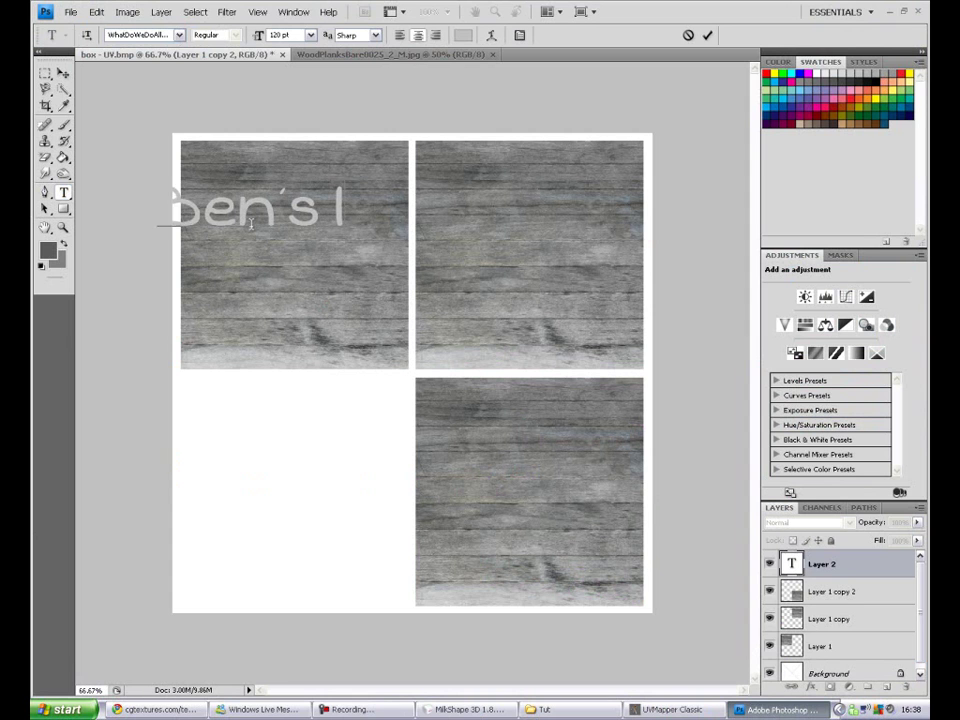
key(Return)
text(Box)
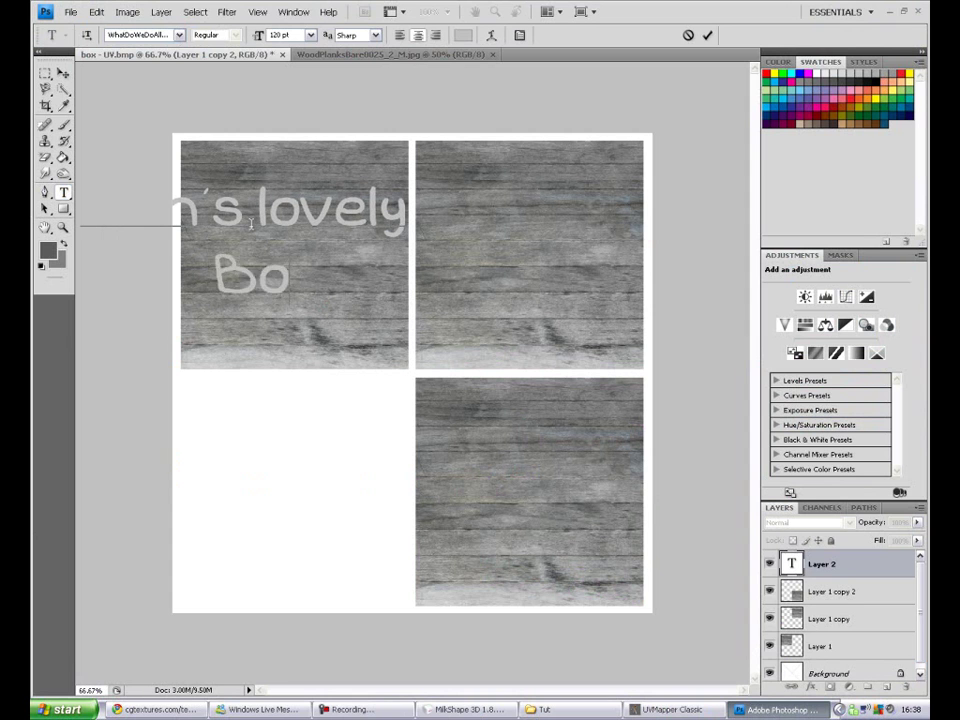
Set the size of the whole two-line text to 72 pt.
key(ctrl+a)
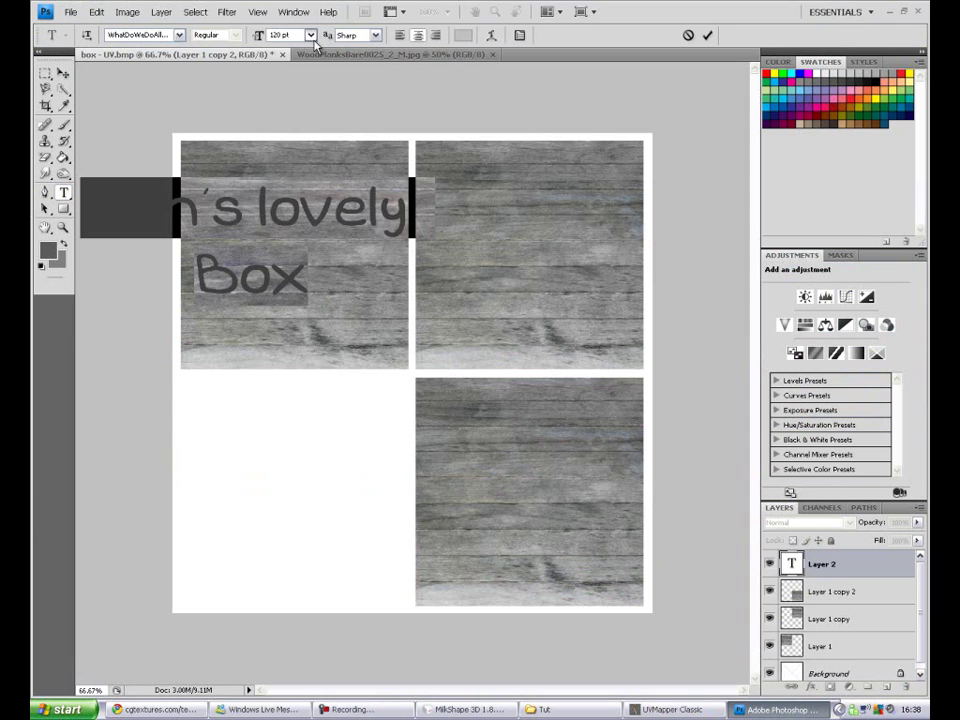
click(311, 36)
click(302, 222)
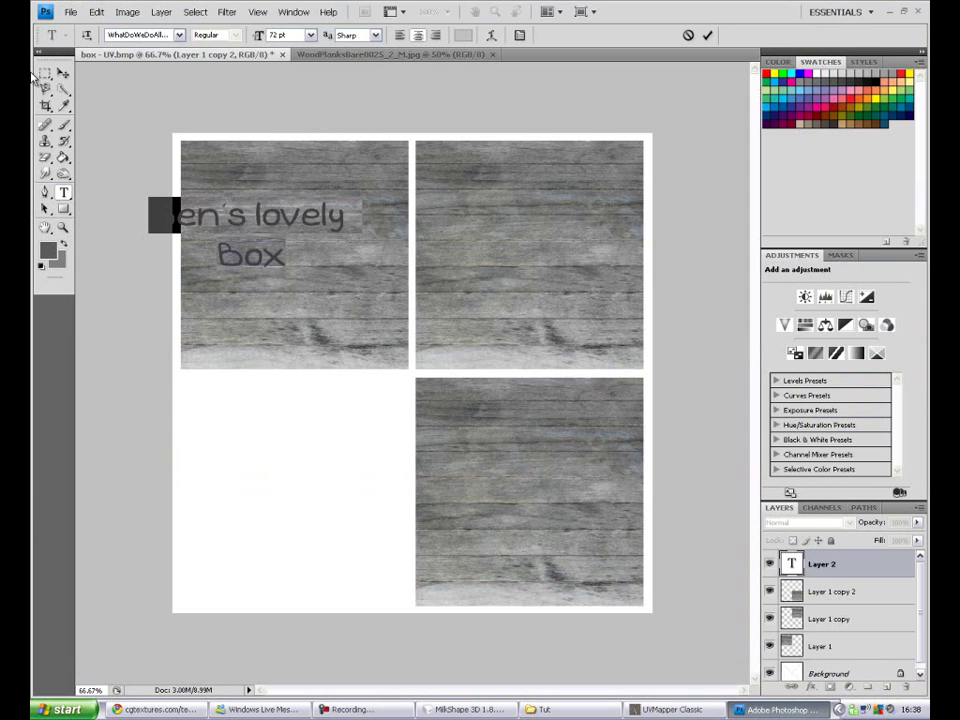
Rotate the text layer to -15° and centre it within the upper-left wood square, applying the transformation.
click(64, 74)
right_click(253, 221)
click(319, 327)
drag(378, 293, 384, 252)
drag(246, 233, 282, 235)
click(62, 75)
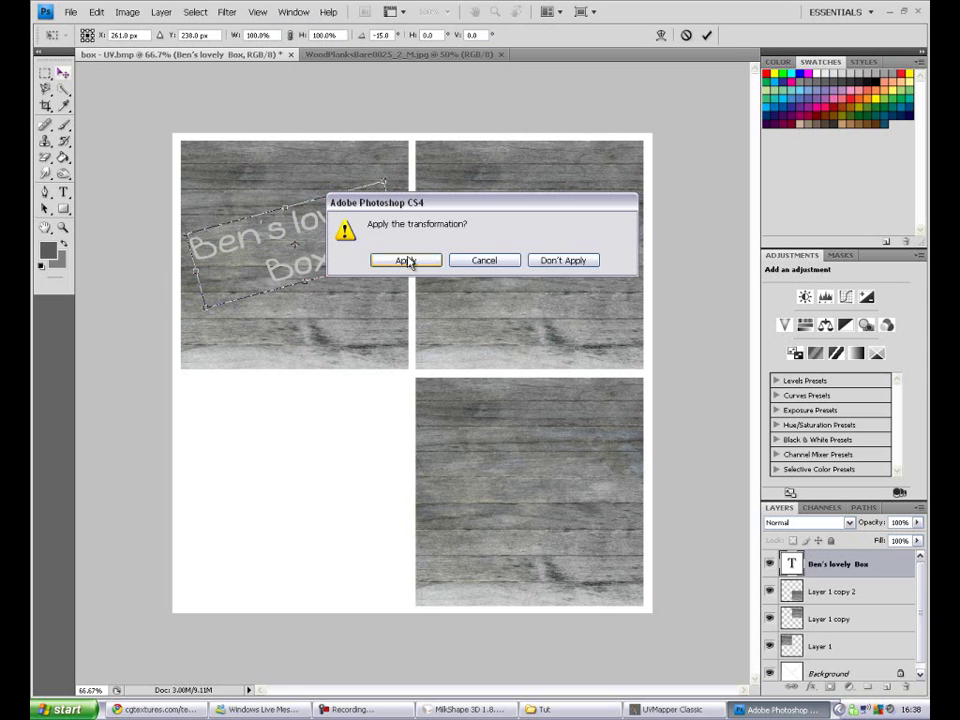
click(405, 260)
Set the text color to black (000000).
click(64, 192)
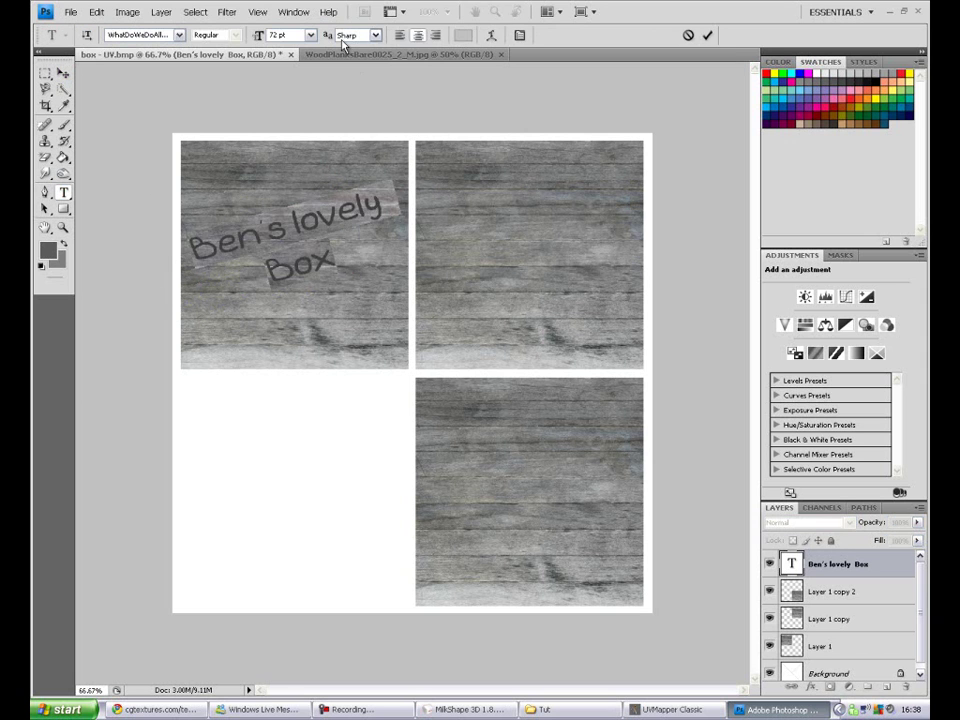
click(458, 38)
click(410, 640)
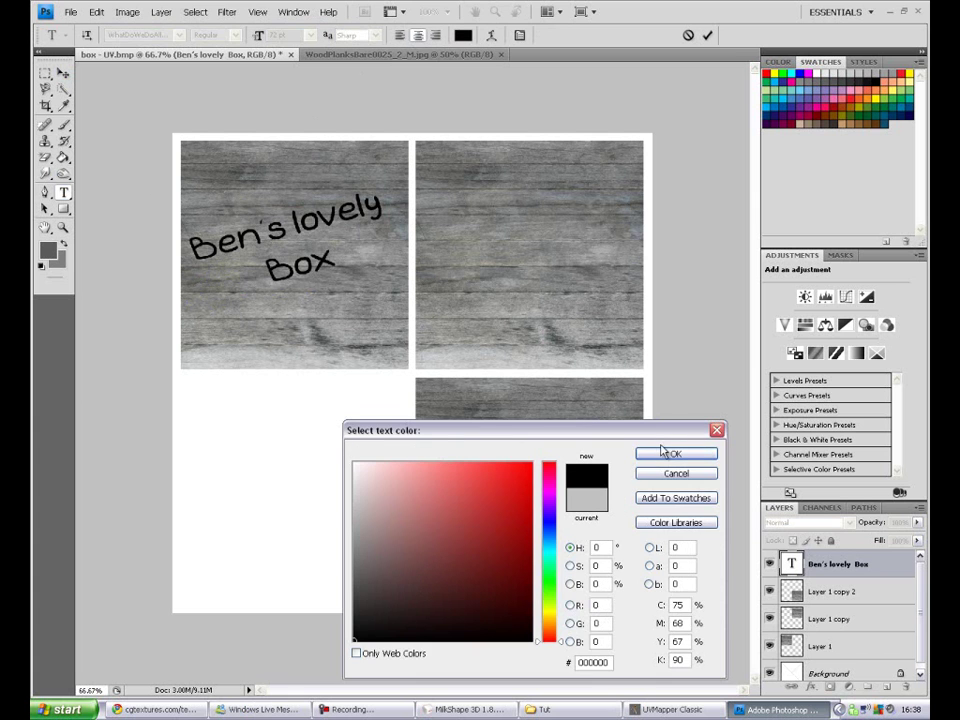
click(663, 453)
Set the text layer's blend mode to Soft Light in its blending options.
click(840, 564)
right_click(840, 564)
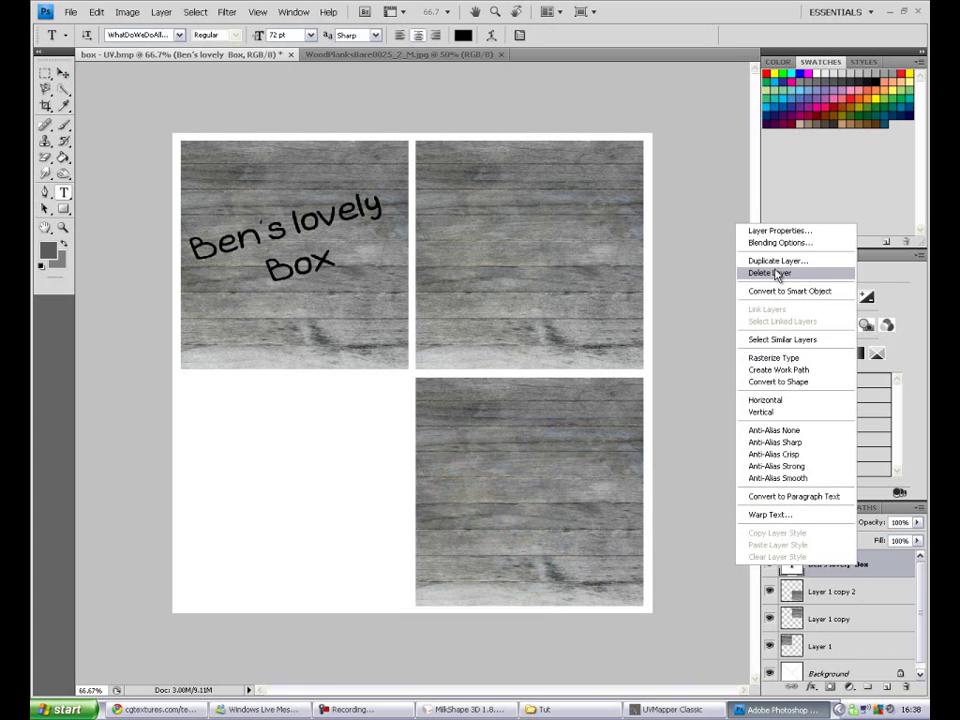
click(780, 242)
click(330, 400)
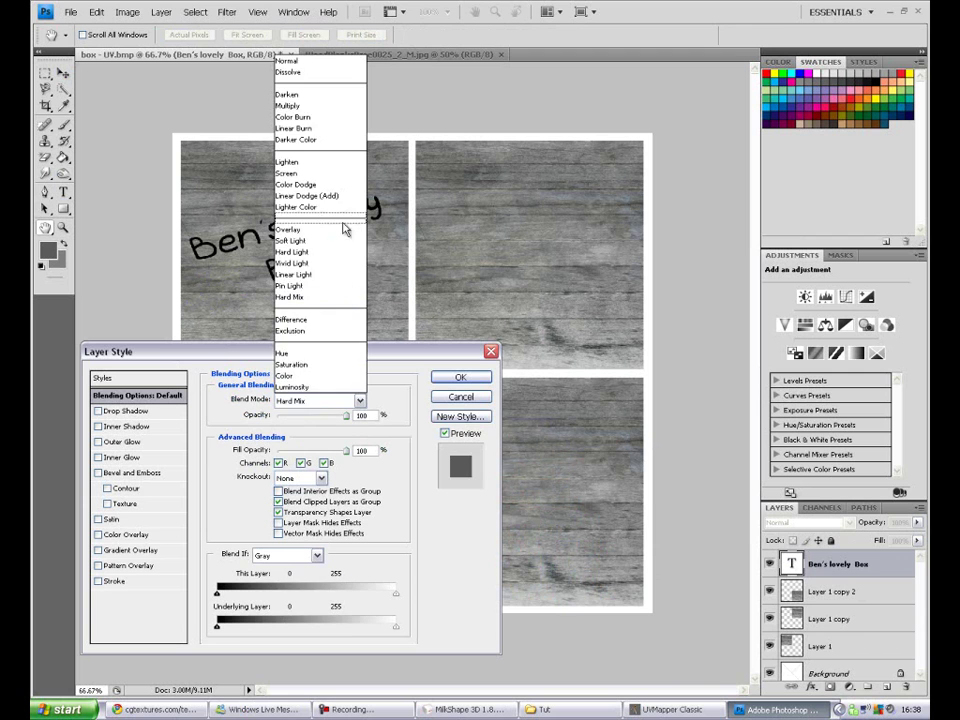
click(380, 230)
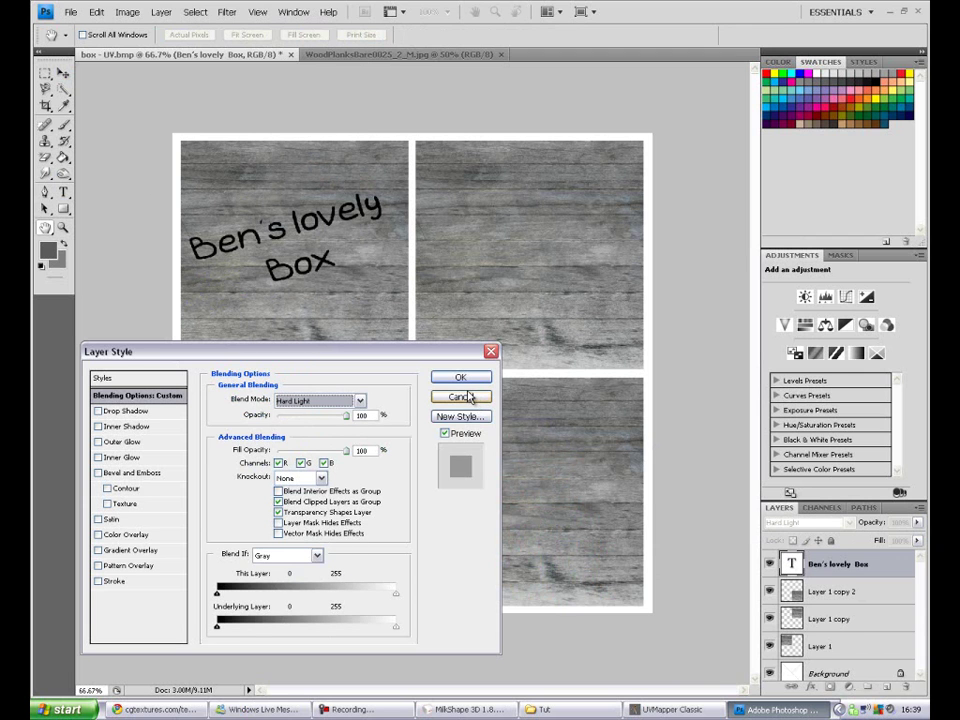
click(461, 378)
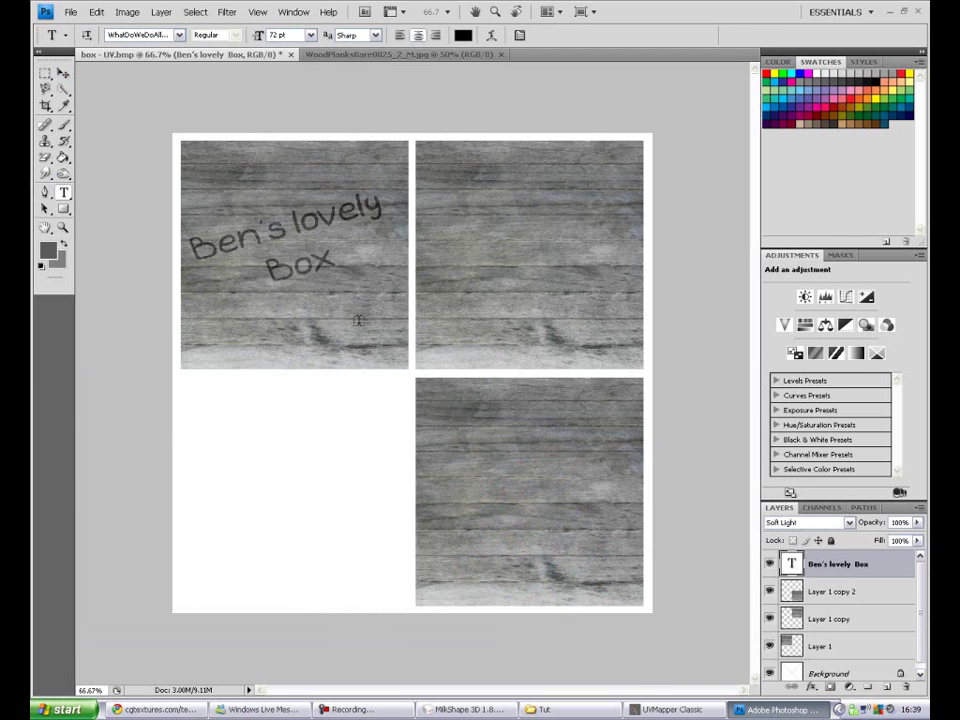
Save the lettered texture in D3D/DDS format over the existing box_D file in the Tut folder.
click(71, 11)
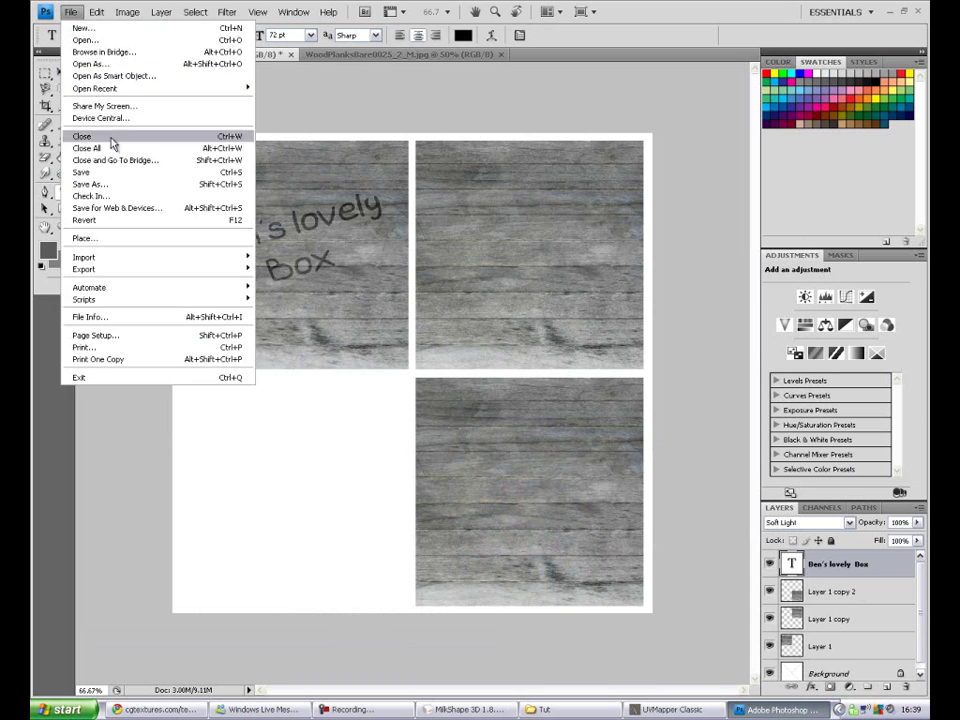
click(80, 184)
click(470, 360)
click(466, 400)
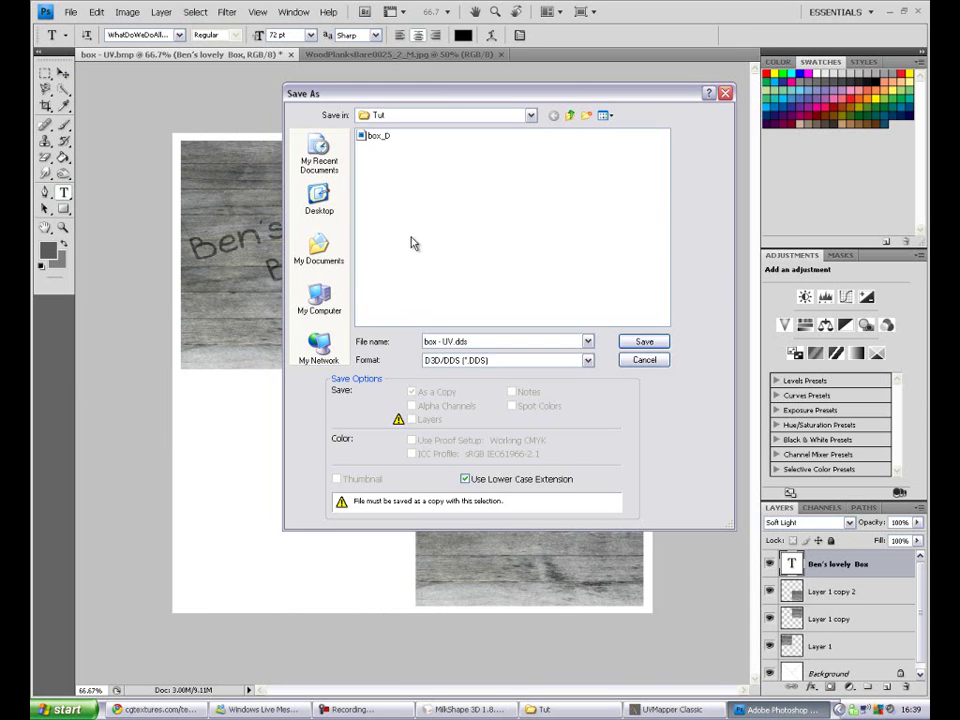
double_click(372, 136)
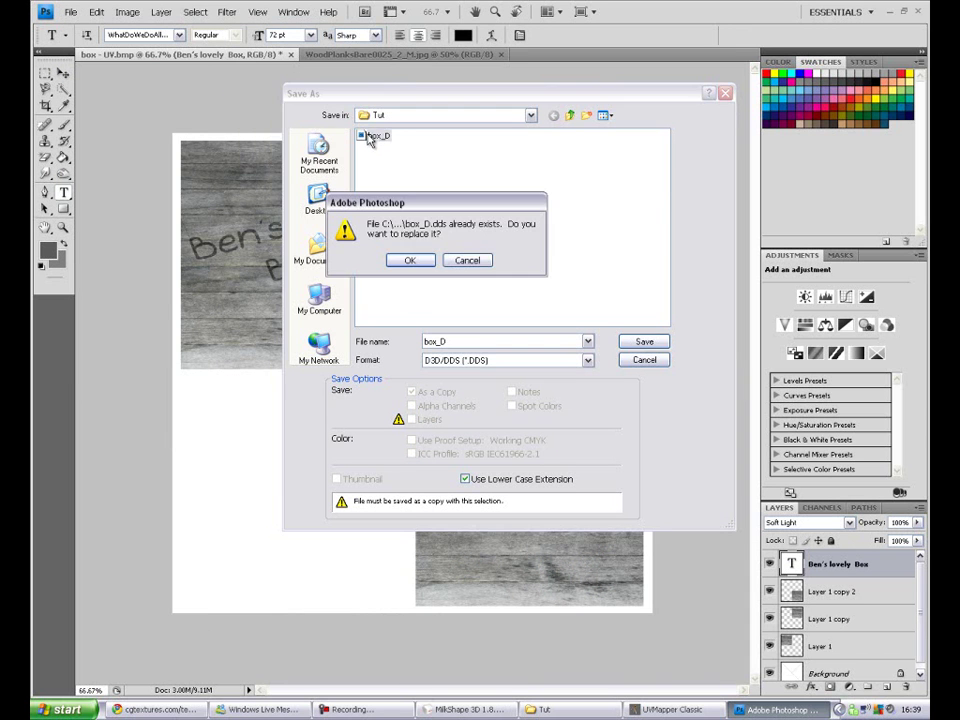
click(412, 261)
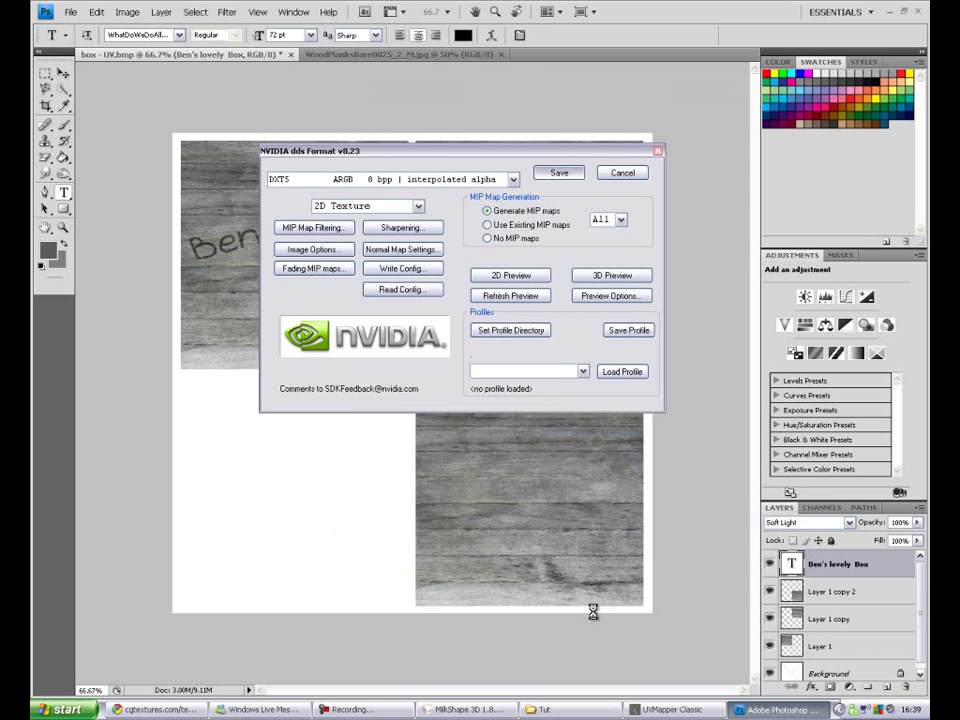
Switch to MilkShape 3D, reload the textures and rotate the 3D view to check the lettering on the box.
click(480, 709)
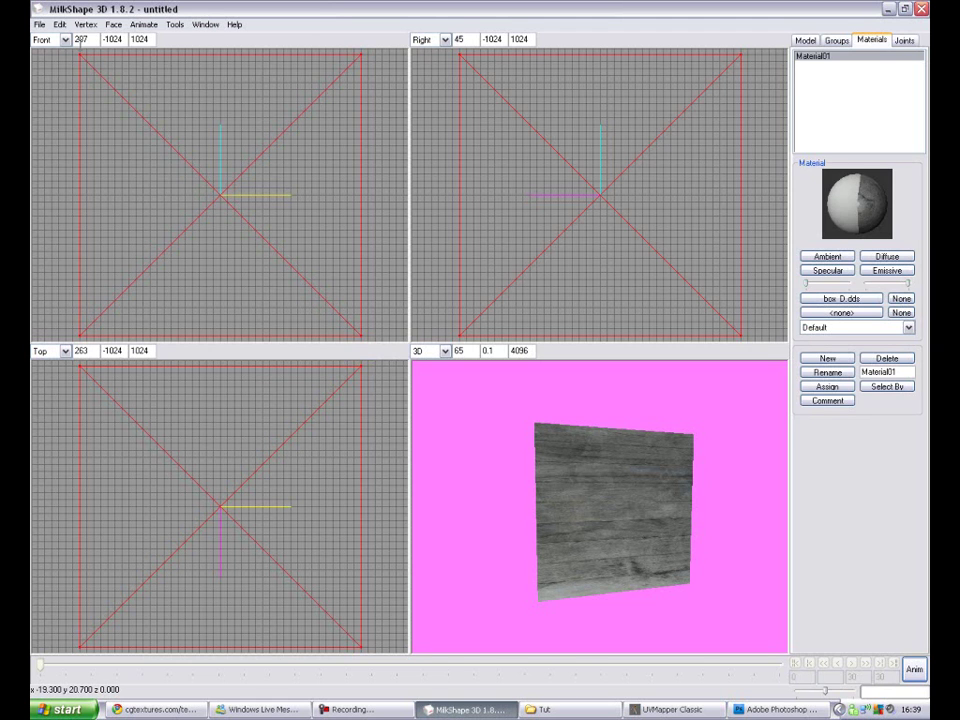
click(66, 26)
click(75, 189)
drag(660, 501, 645, 560)
Switch to UVMapper Classic and create a new Box UV map with map size 1024, Split front/back and Gaps in Map.
click(668, 709)
click(140, 129)
mouse_move(184, 243)
click(222, 253)
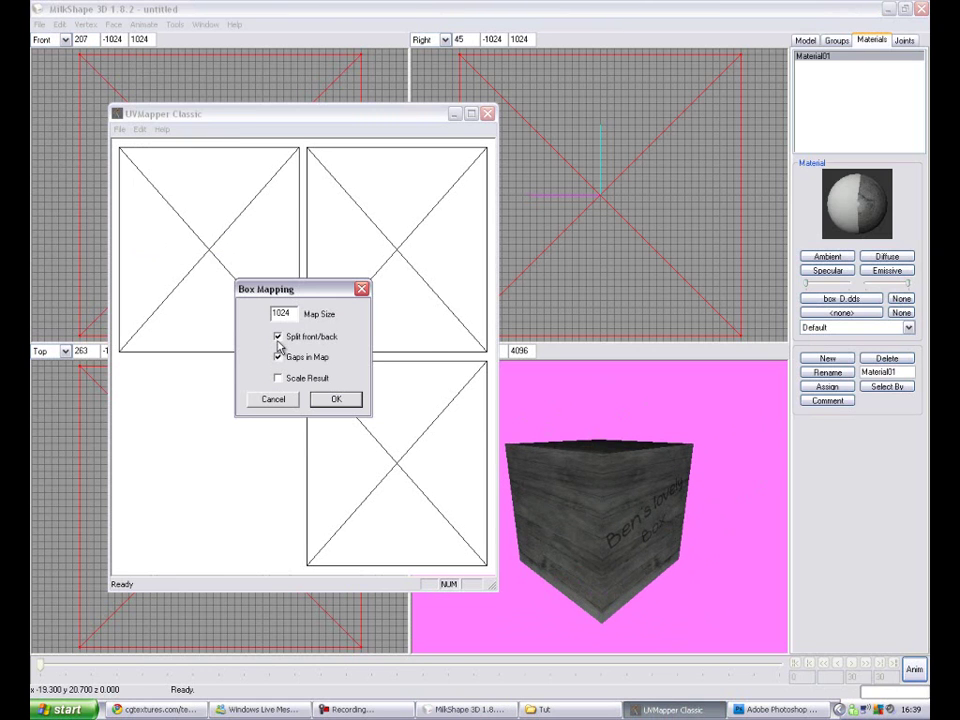
click(330, 398)
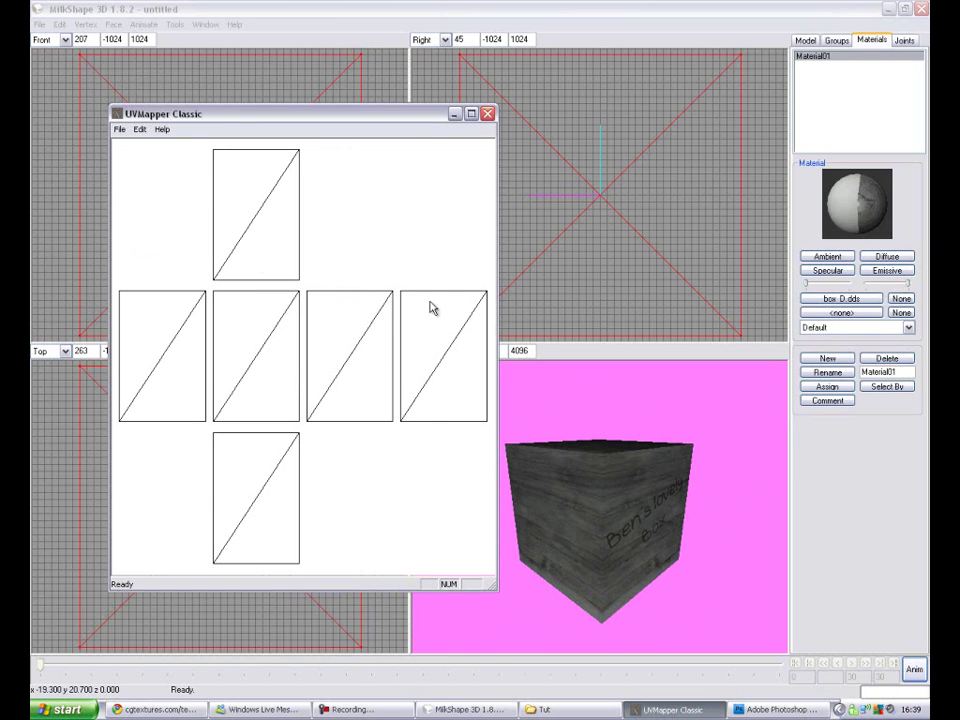
Close UVMapper Classic, switch to Photoshop and delete the lettering text layer from the box texture.
click(487, 114)
drag(658, 518, 603, 538)
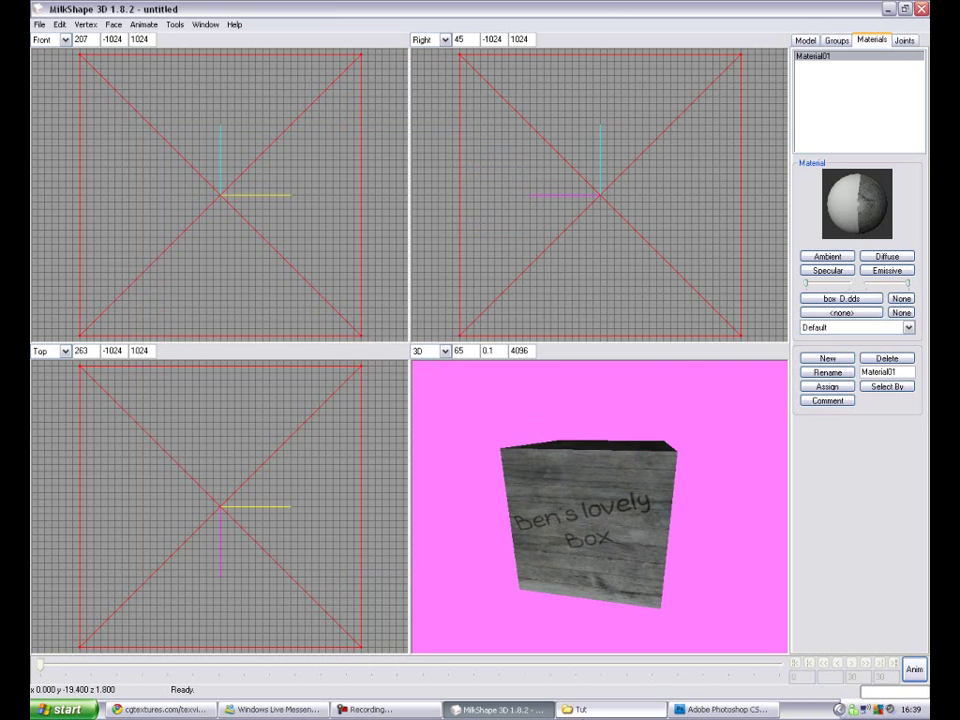
click(606, 709)
click(704, 709)
drag(848, 578, 905, 687)
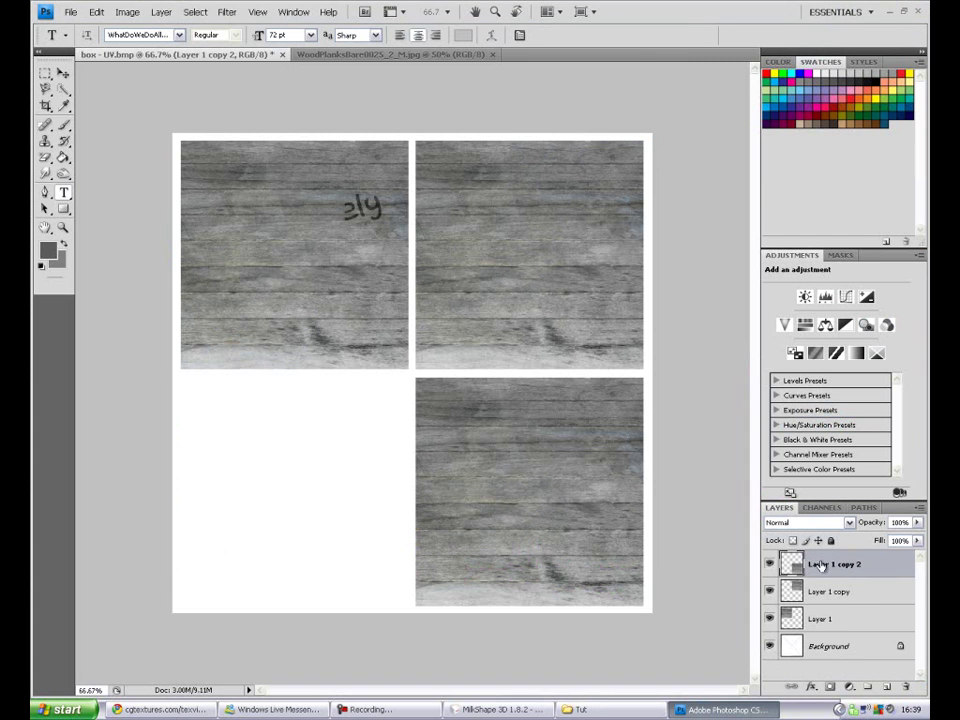
Save the plain wood texture in D3D/DDS format over box_D in the Tut folder, using DXT5 with generated MIP maps.
click(72, 16)
key(shift+ctrl+s)
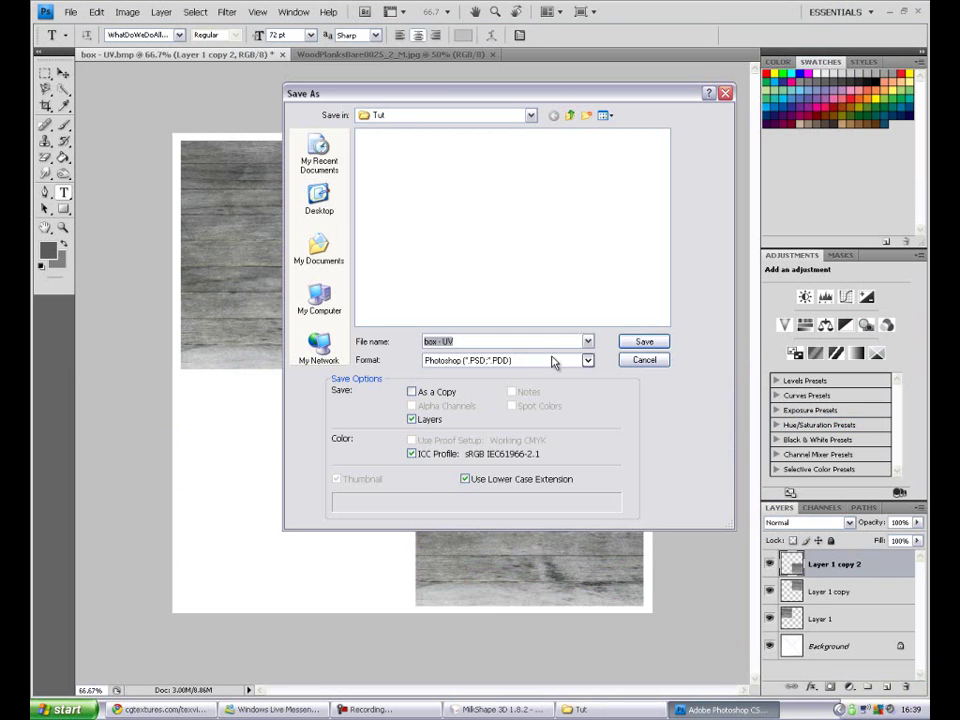
click(555, 359)
click(531, 394)
double_click(379, 138)
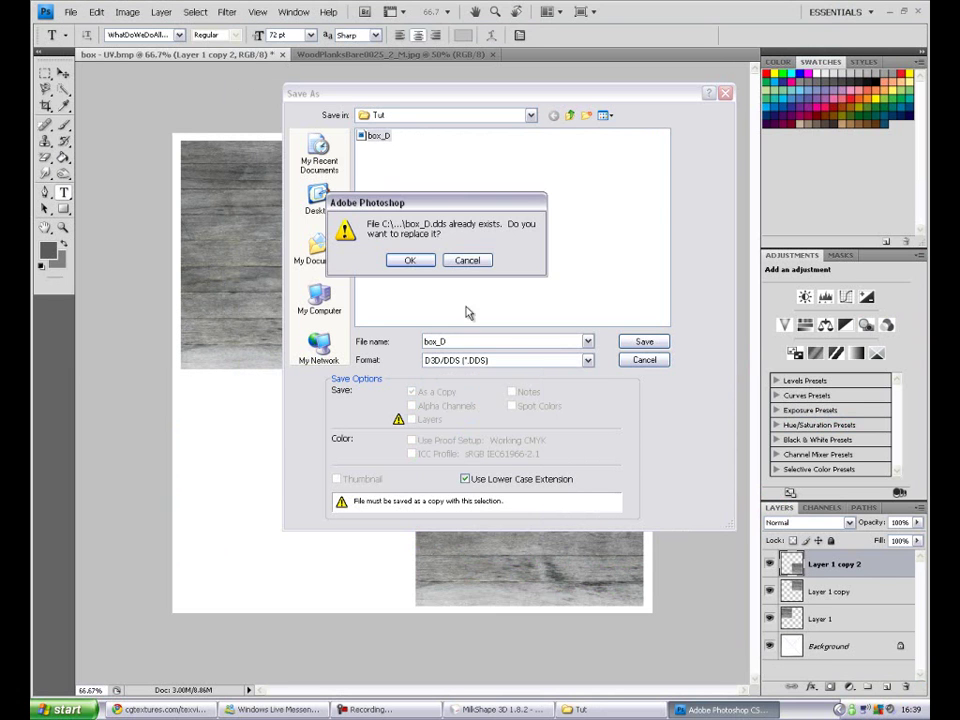
click(402, 259)
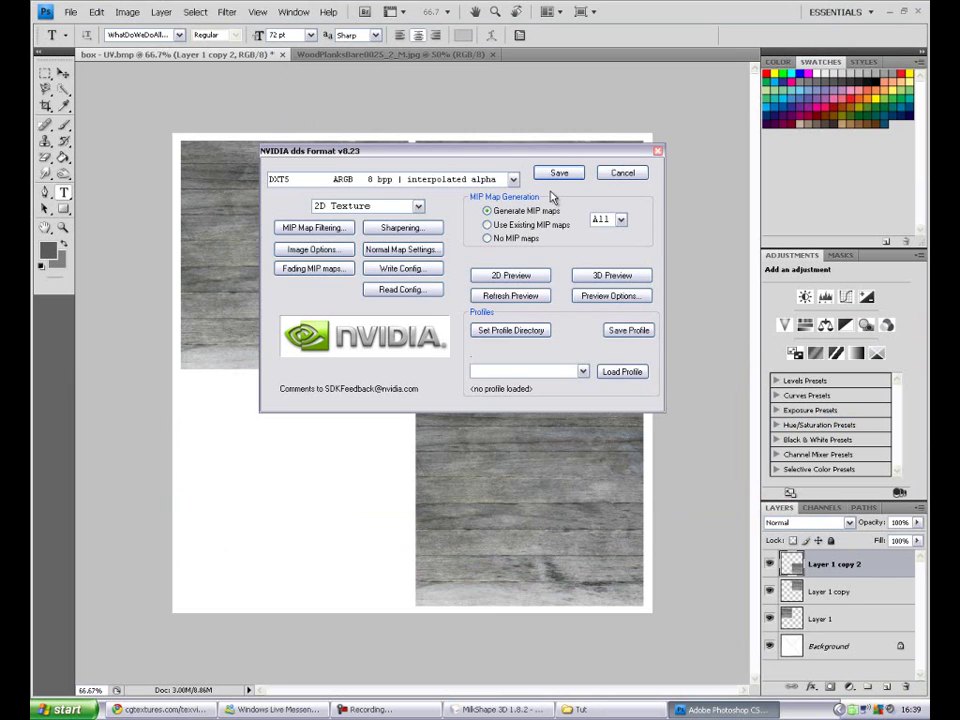
click(557, 175)
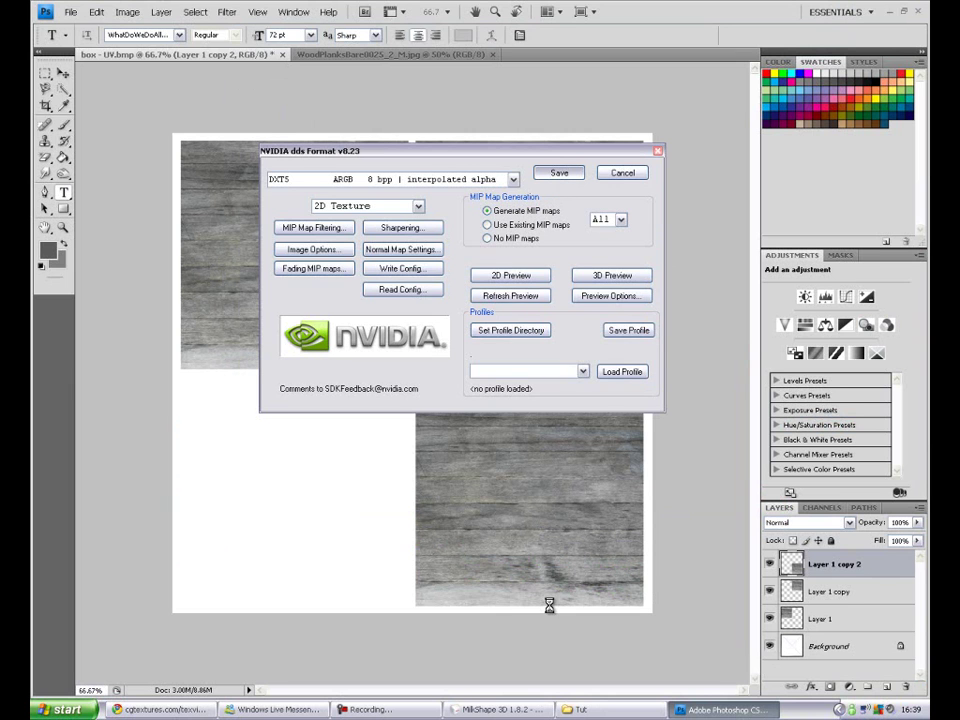
Launch fragMOTION and continue with the trial version.
click(66, 709)
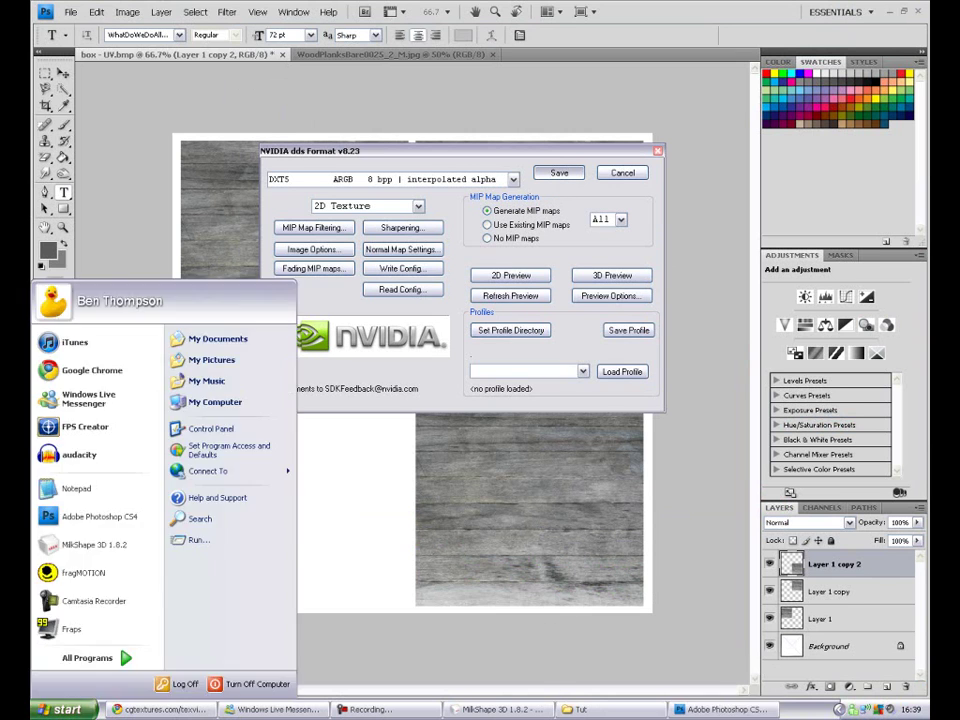
click(86, 574)
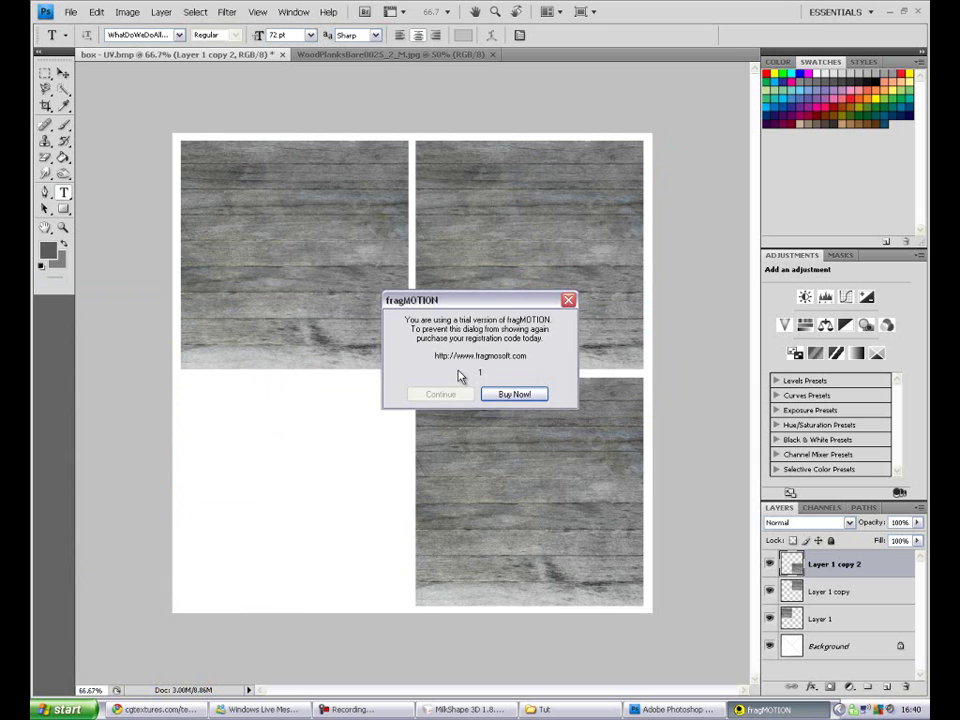
click(458, 394)
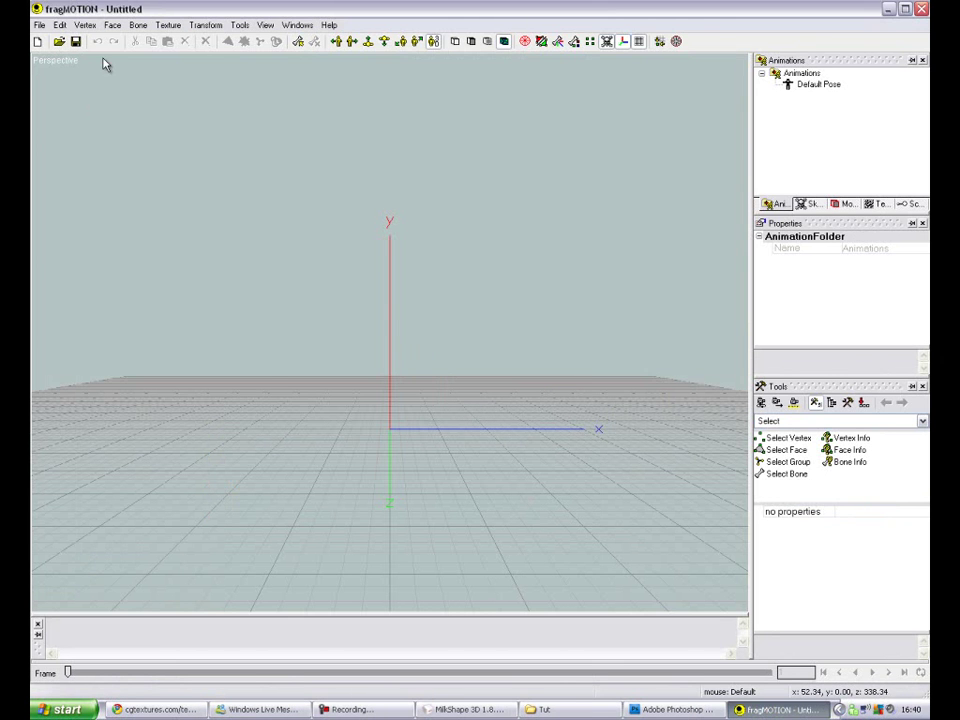
Switch to MilkShape 3D, reload the textures and save the model in the Tut folder as box_FINAL.
click(468, 709)
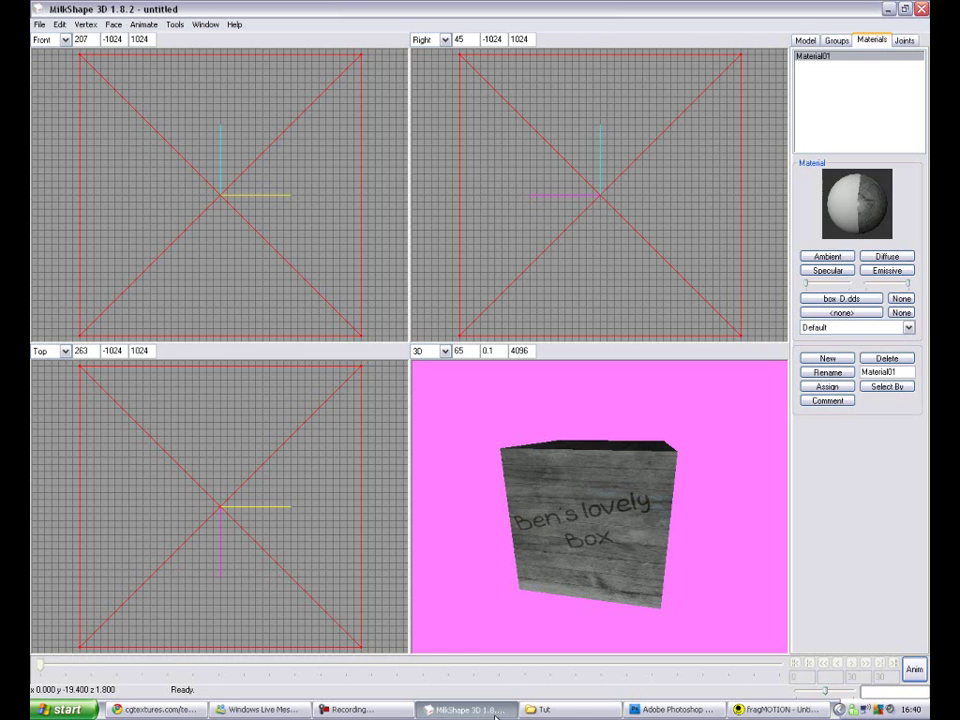
click(59, 24)
click(118, 190)
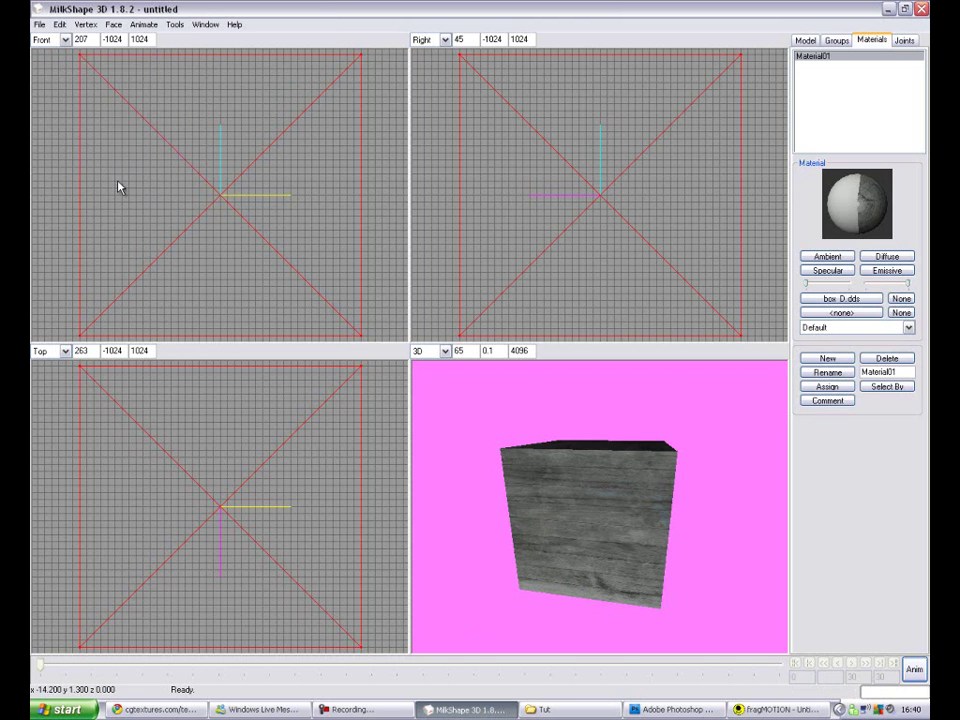
click(39, 24)
click(45, 74)
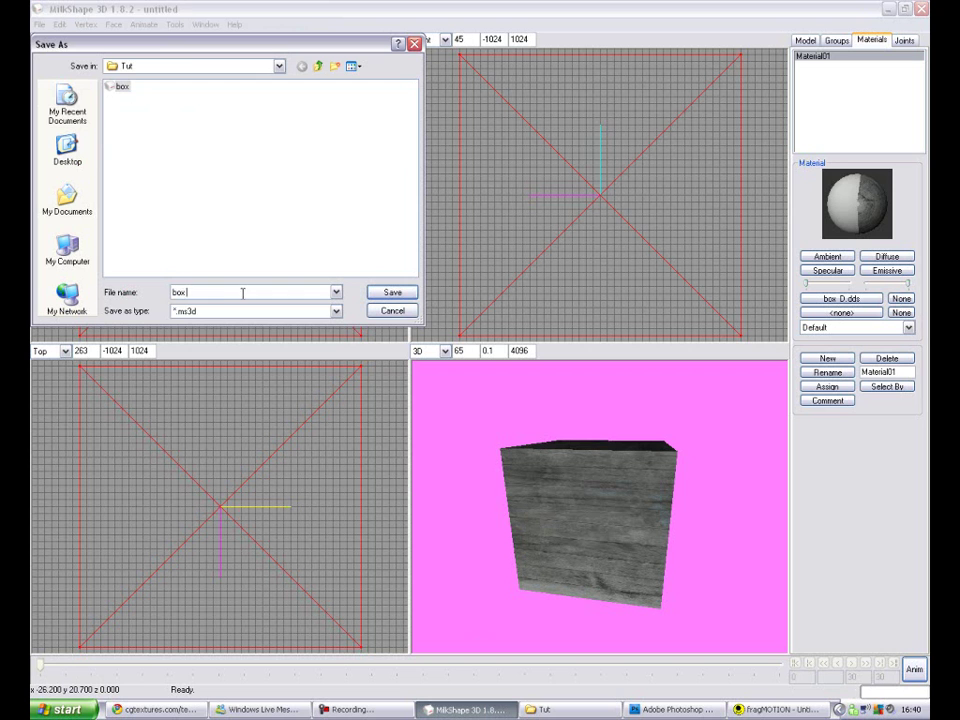
text(_FlNAL)
key(Return)
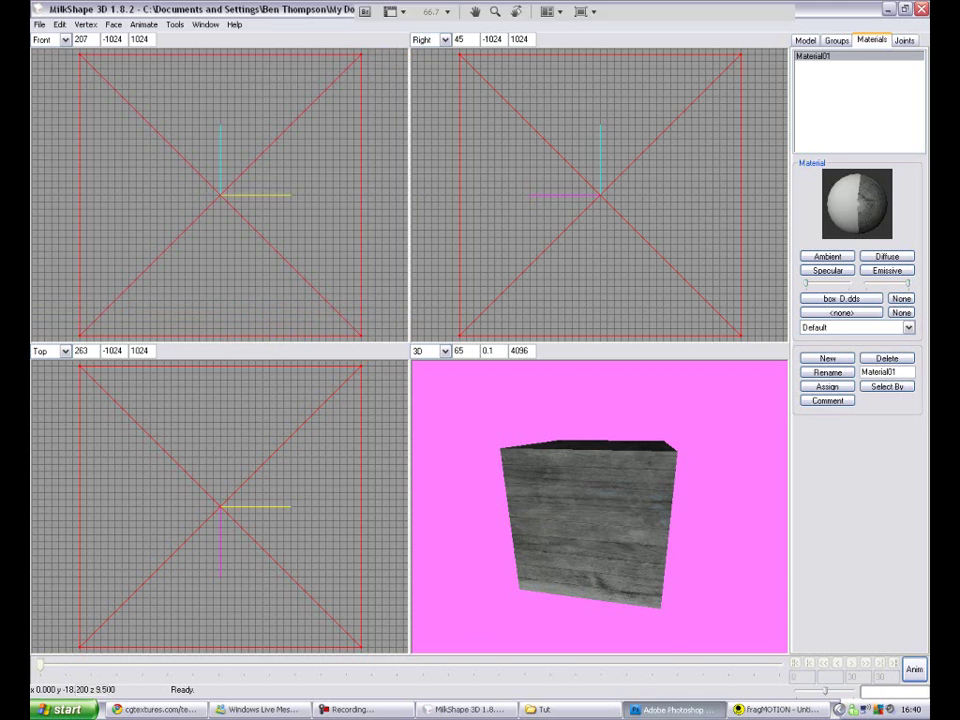
Switch to fragMOTION, open box_FINAL from the Models/Tut folder and inspect the textured box from several sides.
click(778, 710)
click(59, 41)
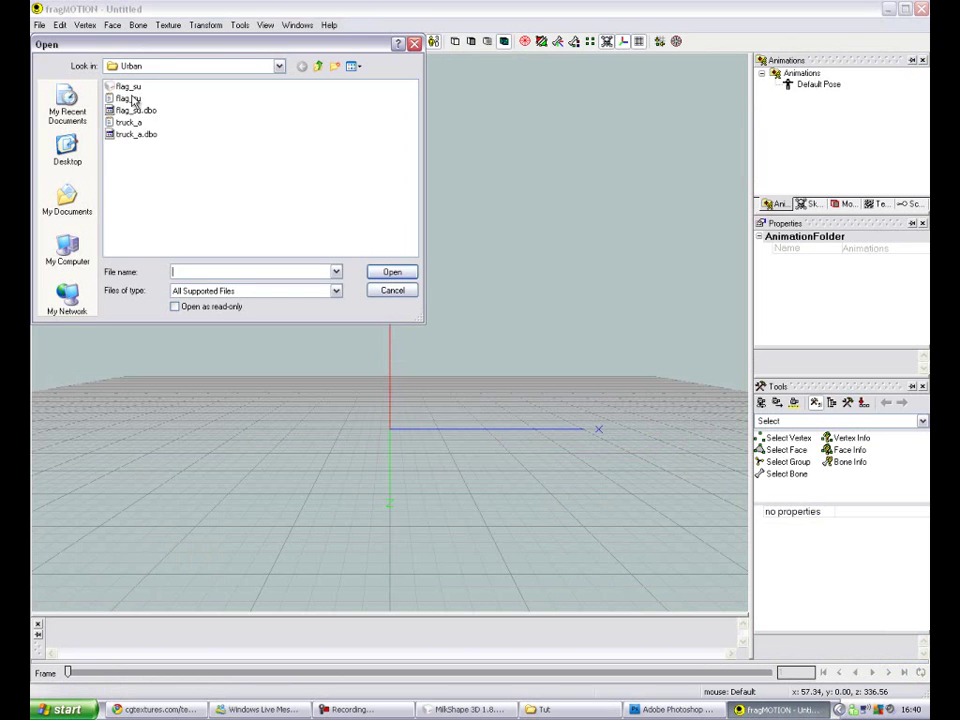
click(72, 198)
double_click(128, 110)
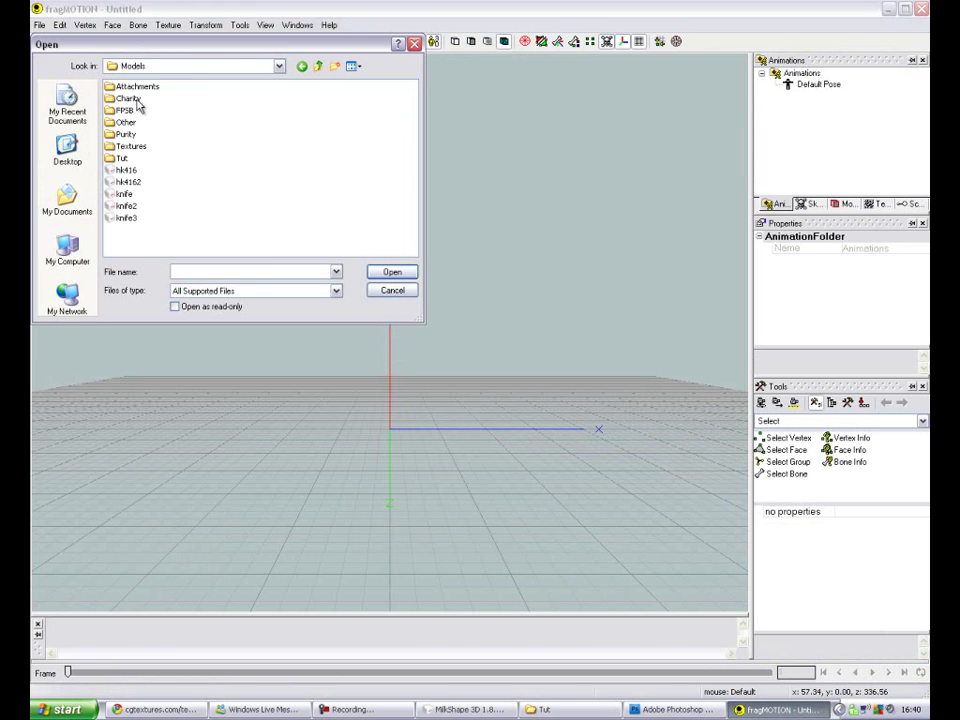
double_click(120, 159)
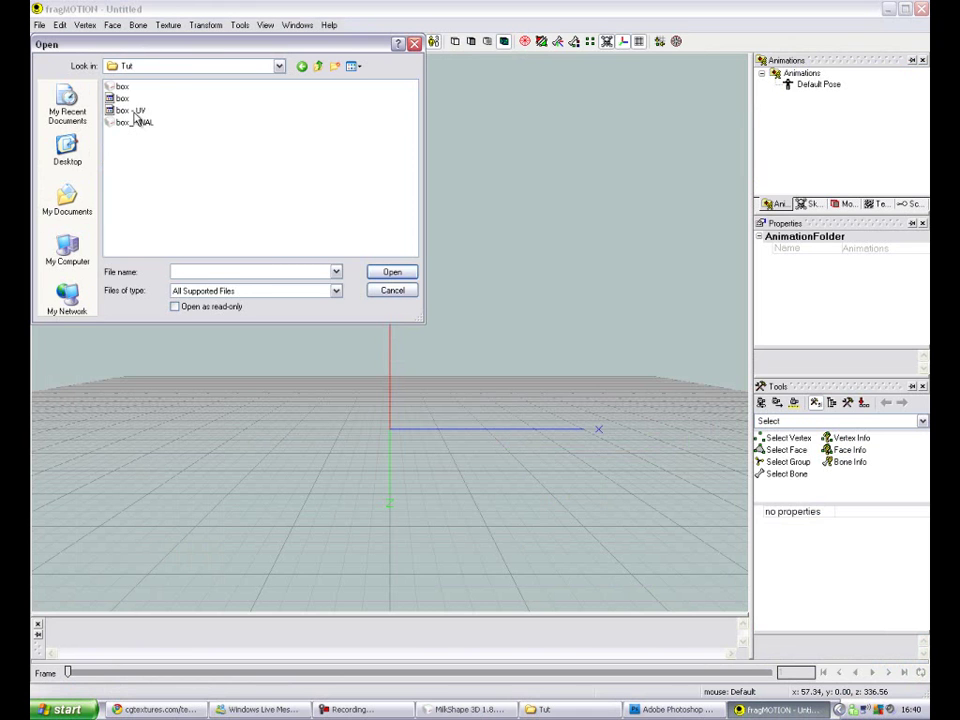
double_click(134, 122)
drag(373, 317, 497, 626)
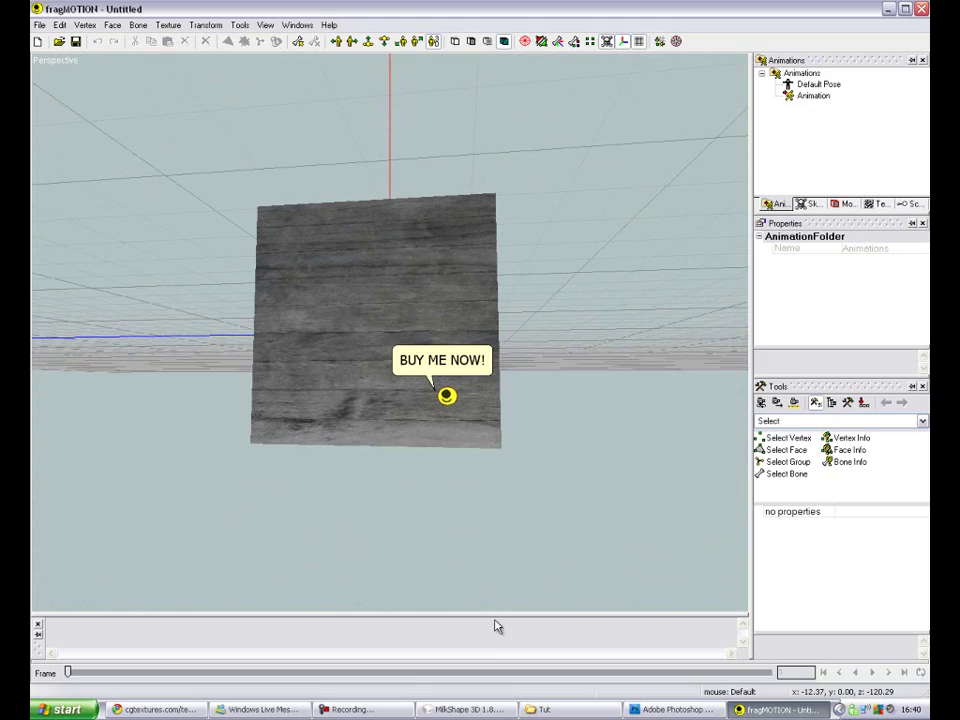
click(672, 709)
click(775, 709)
drag(656, 559, 438, 480)
drag(257, 209, 203, 247)
Export the box to the Tut folder as box_FINAL in Direct X (.x) format with the default Text export options.
click(38, 25)
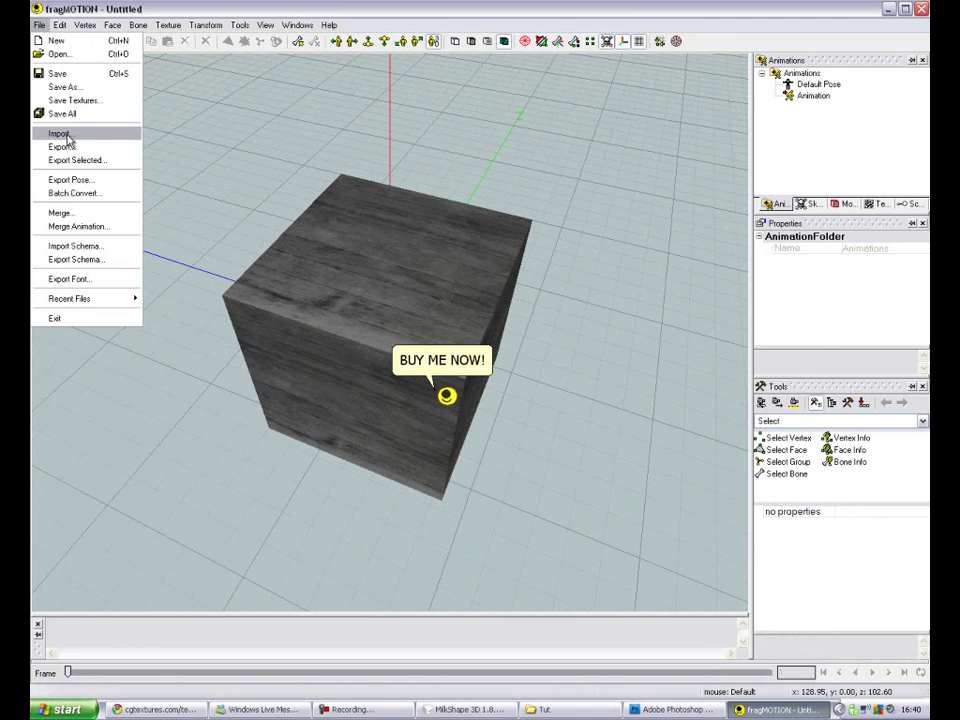
click(62, 146)
click(258, 291)
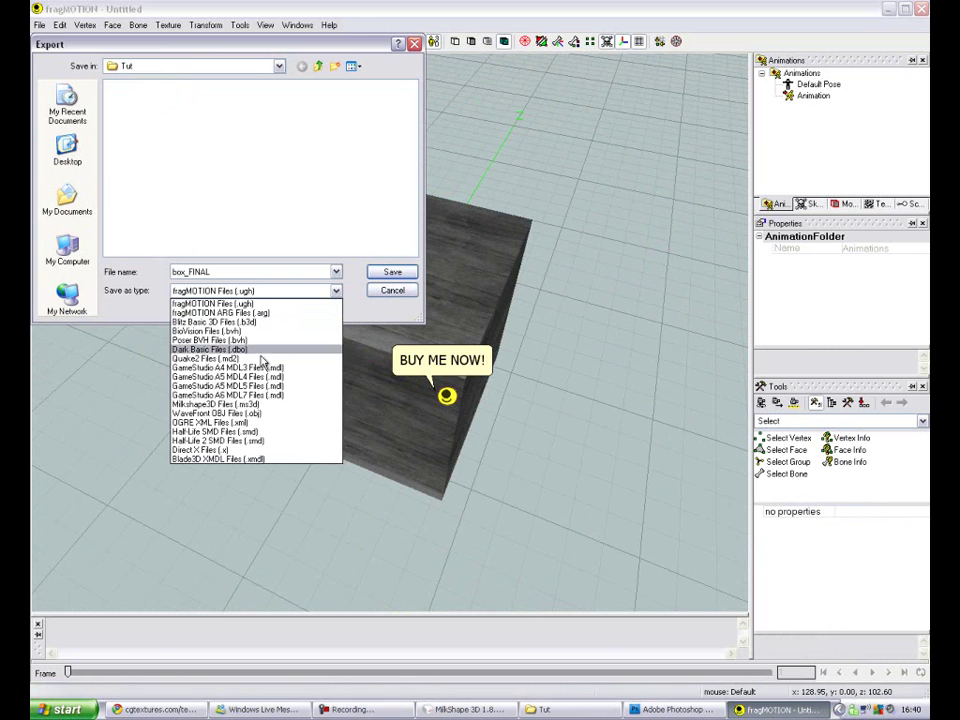
click(205, 449)
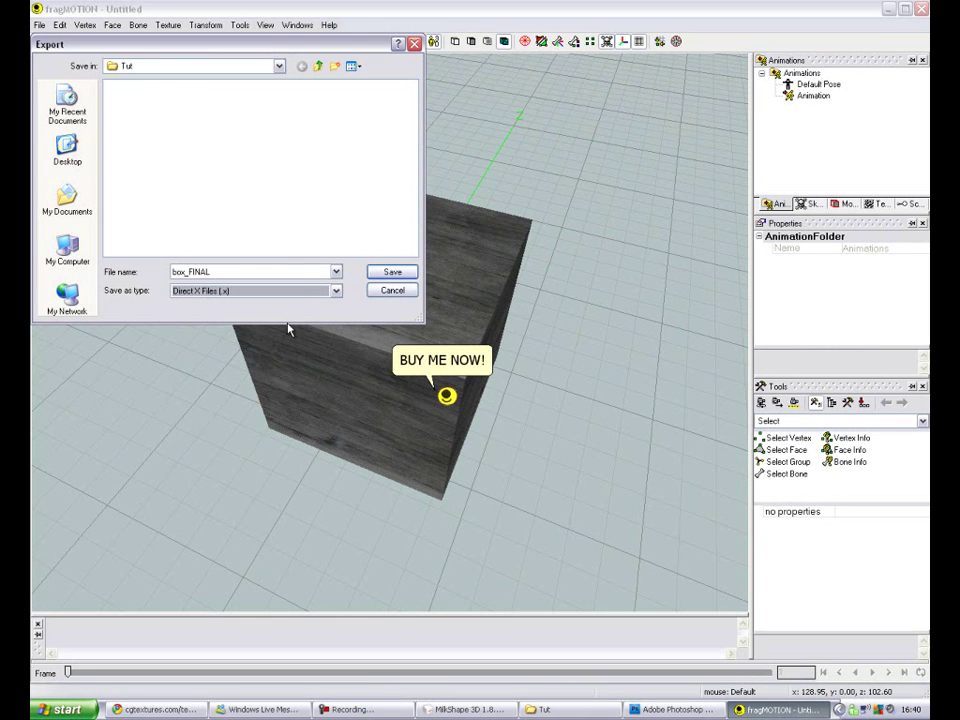
click(386, 277)
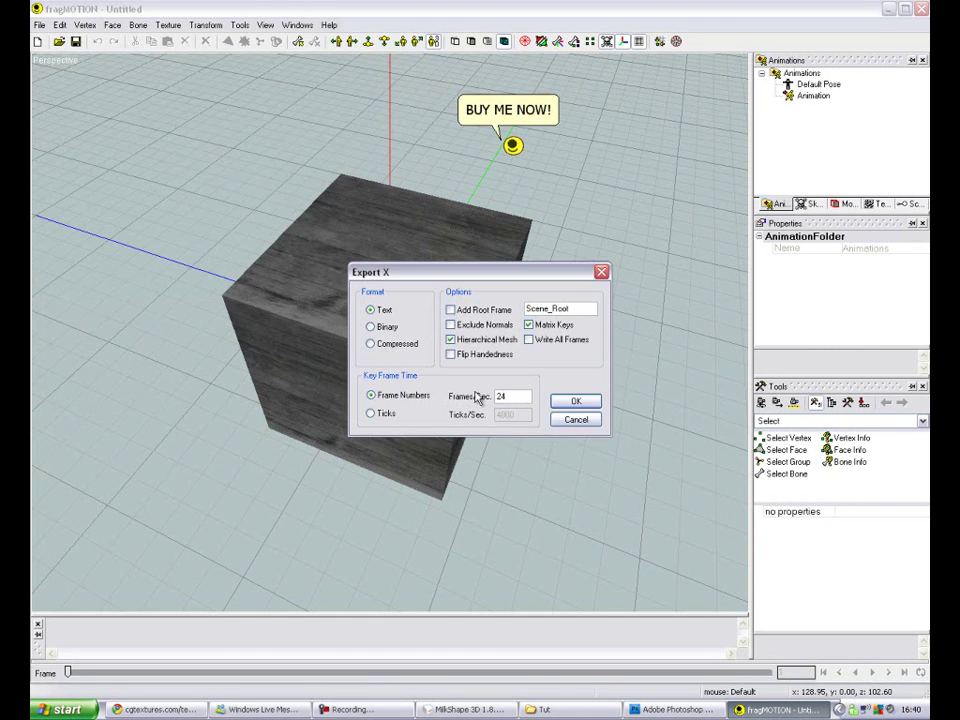
click(576, 401)
Copy the box_FINAL X file and the box_D DDS file from the Tut folder.
click(545, 709)
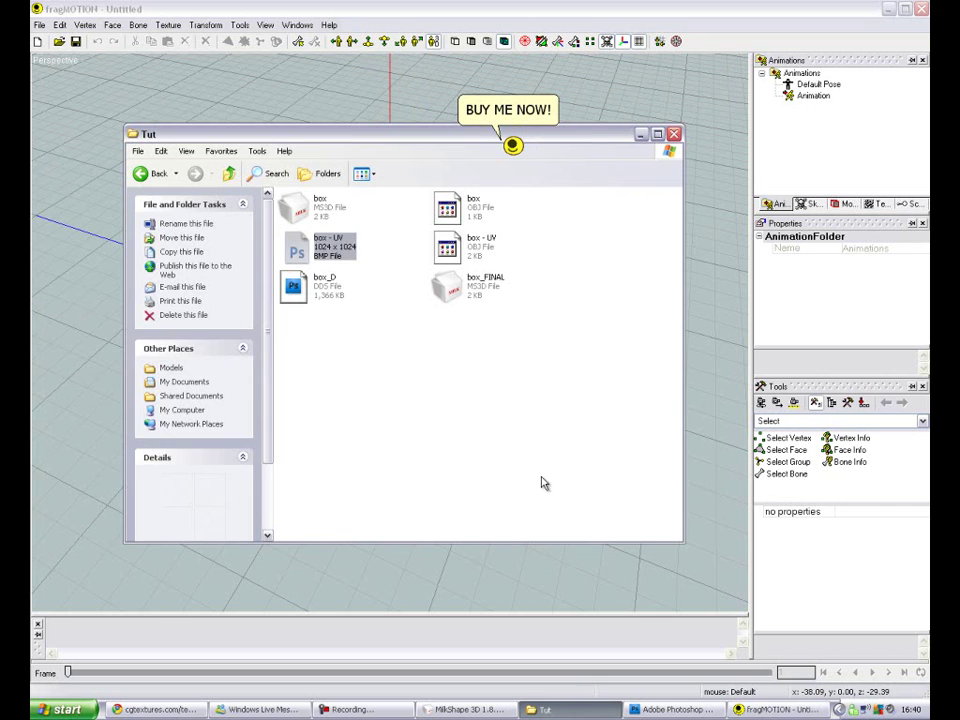
click(335, 330)
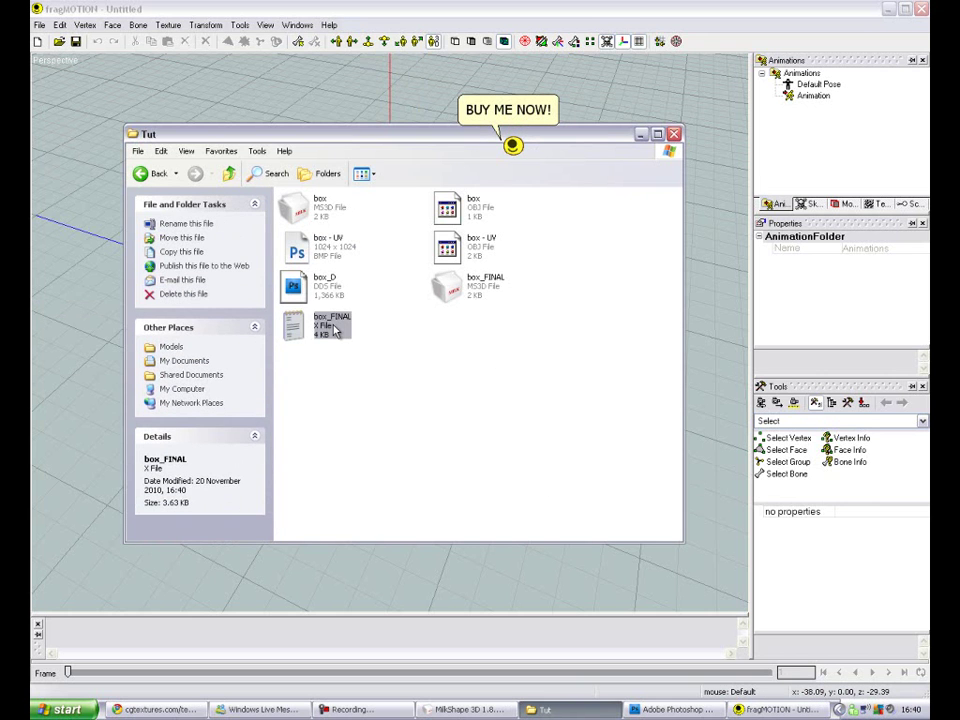
ctrl+click(322, 280)
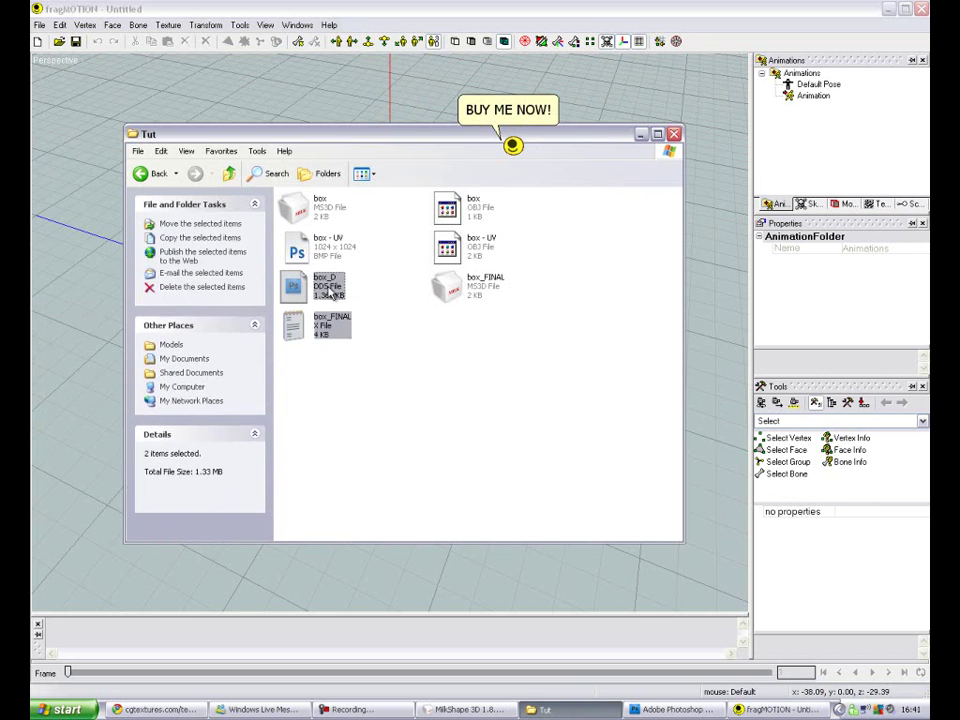
right_click(329, 286)
click(366, 409)
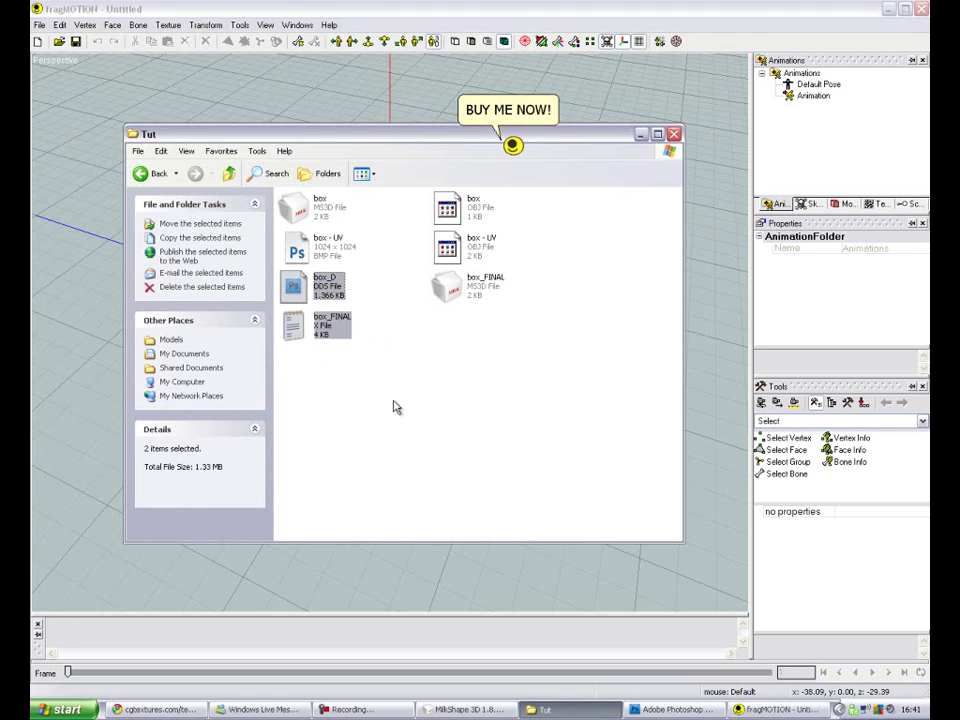
click(430, 389)
Open the FPS Creator entitybank folder inside Files, starting from the FPS Creator shortcut in My Documents.
click(66, 709)
click(198, 344)
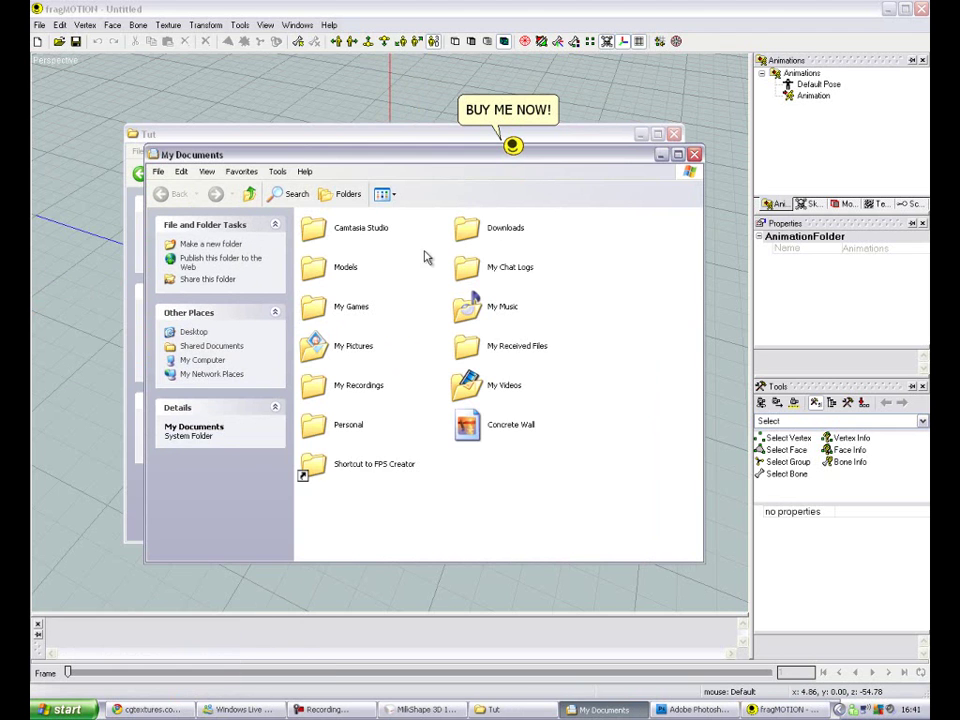
double_click(306, 463)
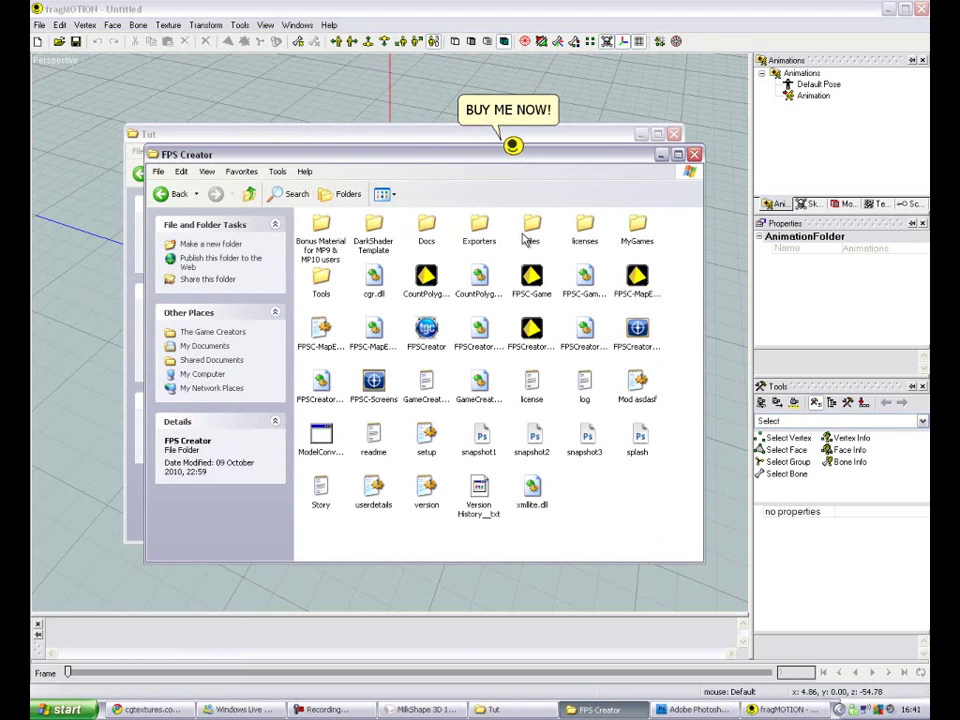
double_click(531, 225)
click(481, 265)
click(480, 286)
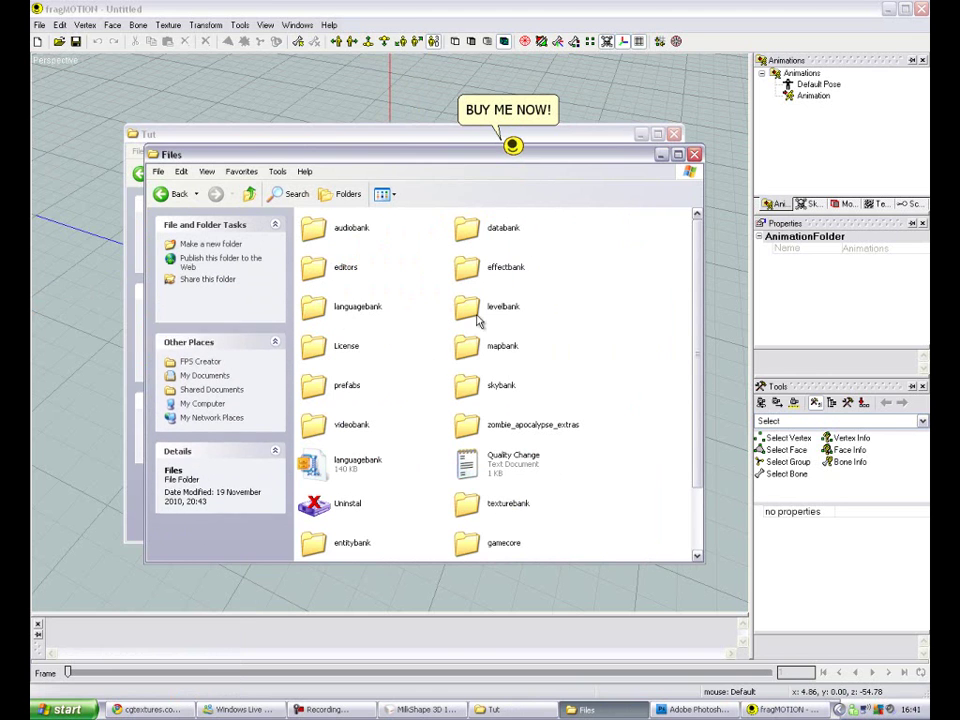
click(366, 512)
double_click(343, 542)
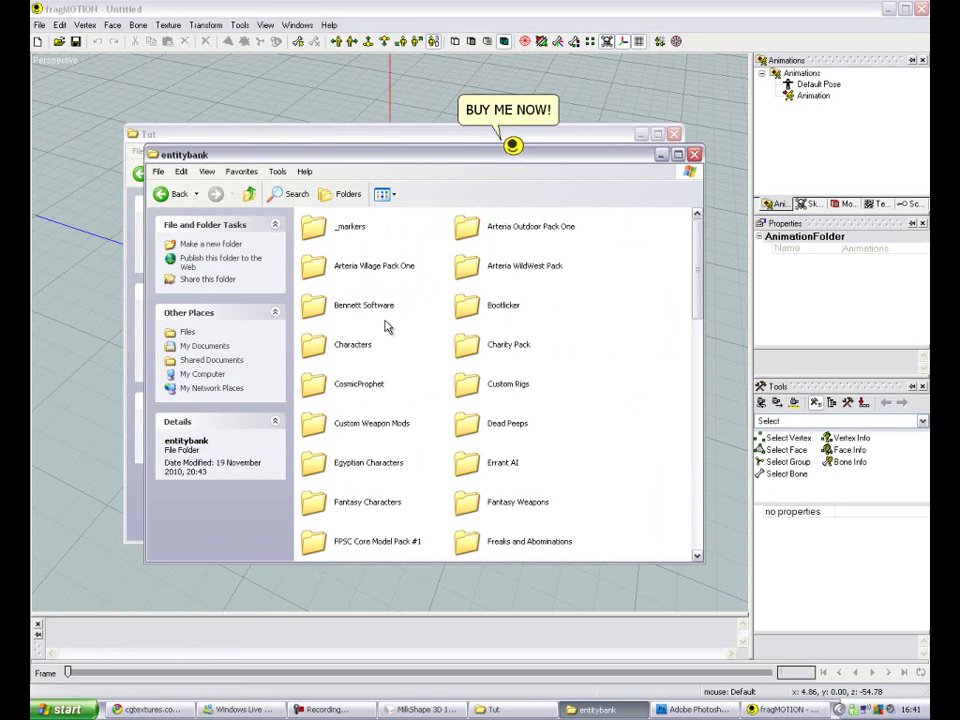
Maximize the entitybank window, open its user folder and paste the copied X and DDS files there.
drag(443, 156, 422, 107)
scroll(640, 170, down, 8)
click(662, 101)
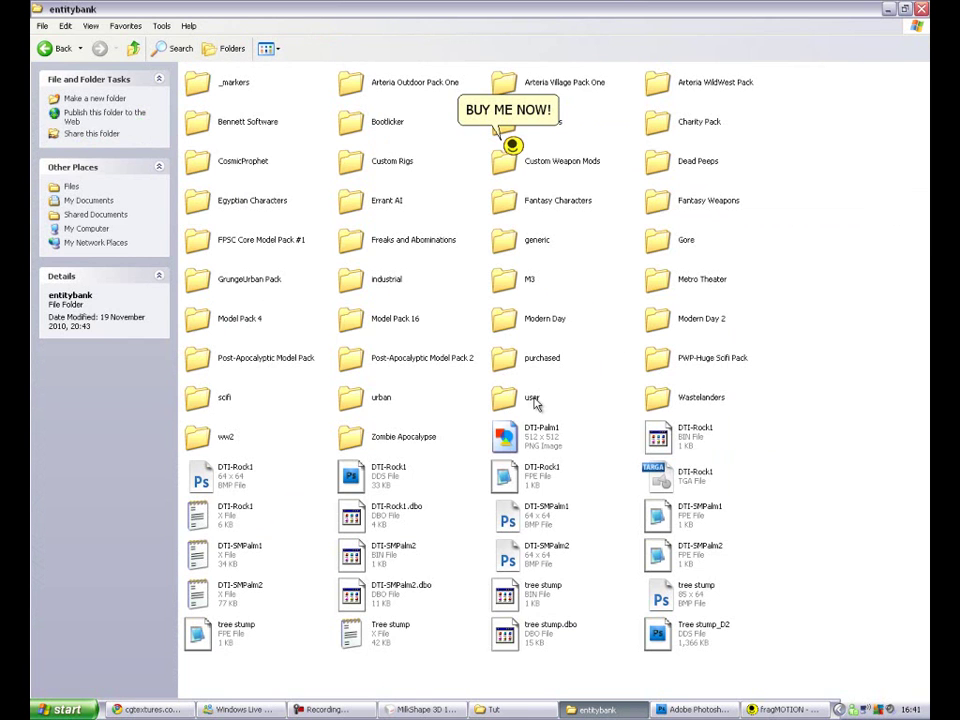
double_click(532, 399)
right_click(434, 485)
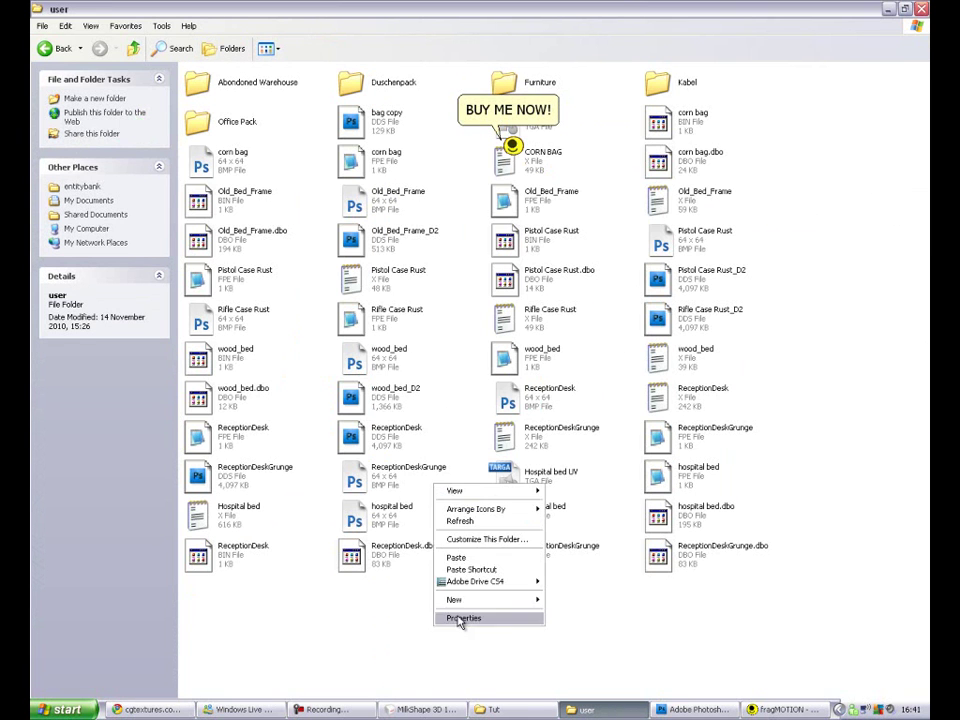
click(484, 560)
Rename the pasted box_FINAL X file as box.
click(296, 658)
right_click(363, 600)
click(405, 574)
text(box)
key(Return)
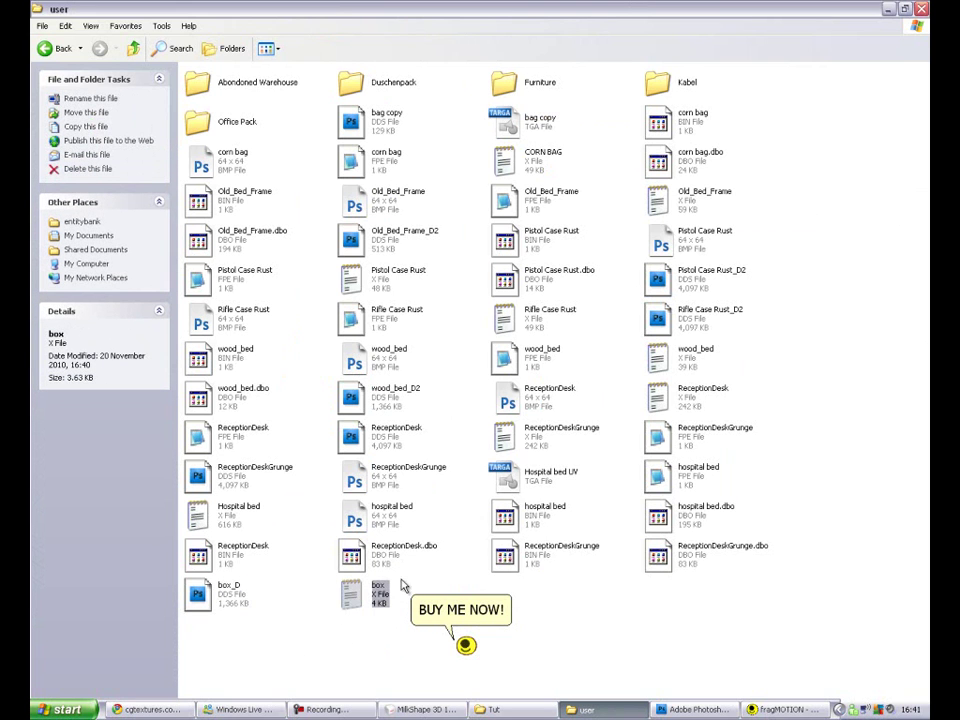
click(345, 670)
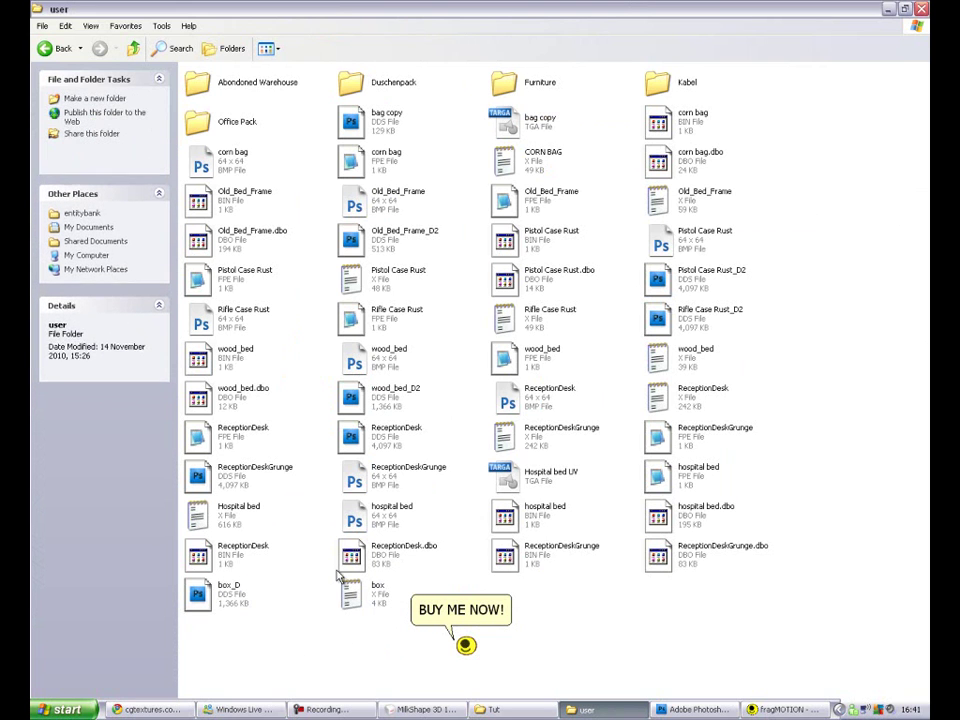
Duplicate the corn bag FPE file within the user folder and rename the copy as Box.
right_click(378, 155)
click(457, 284)
right_click(570, 618)
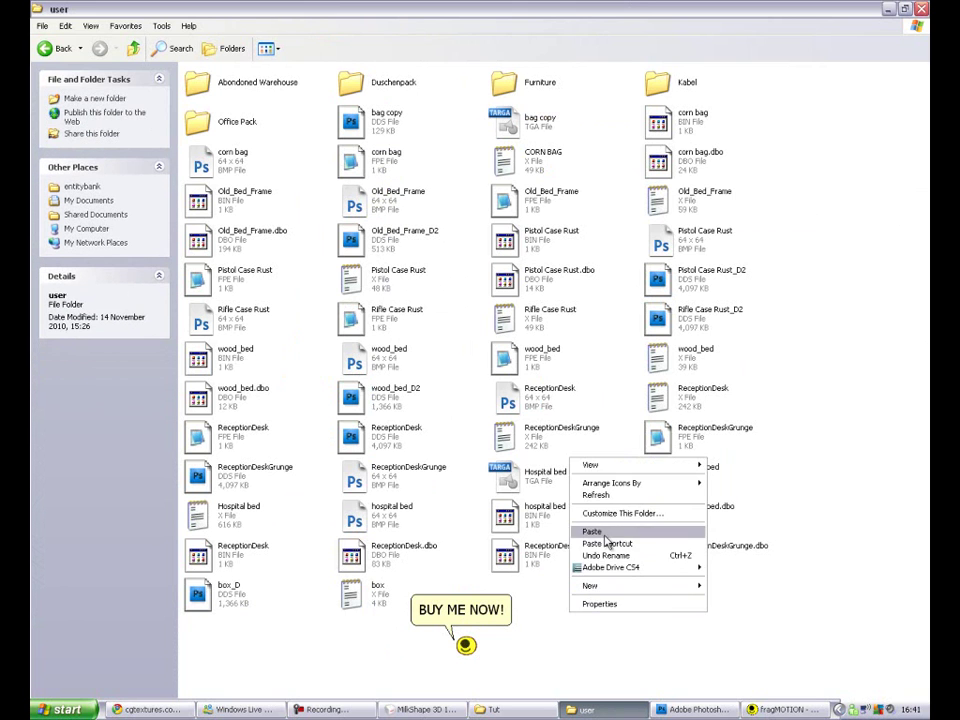
click(600, 529)
right_click(575, 598)
click(610, 628)
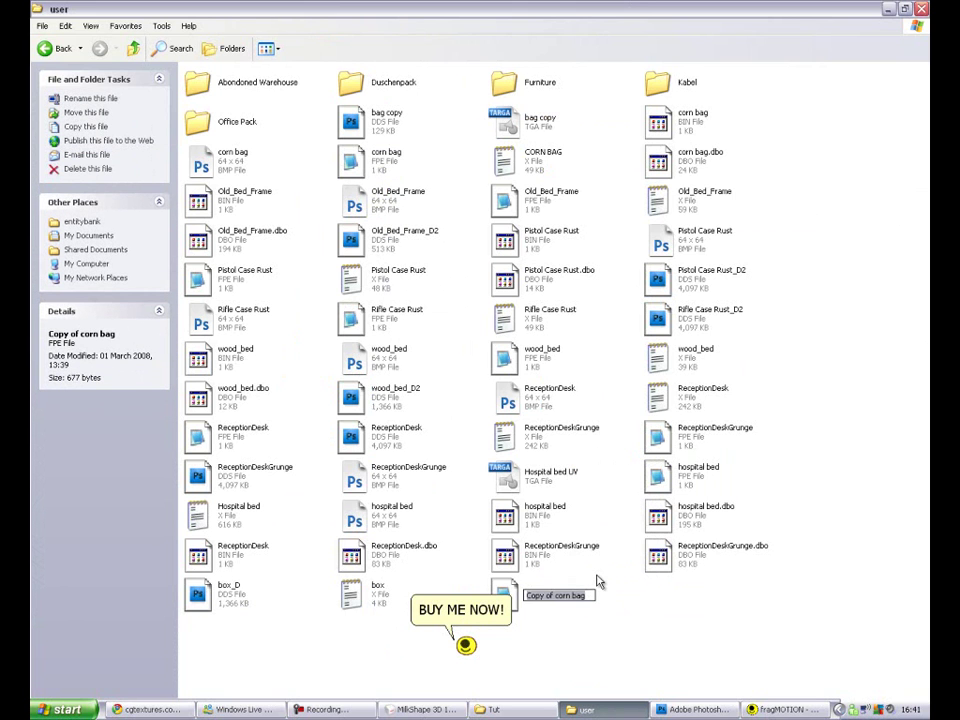
key(Return)
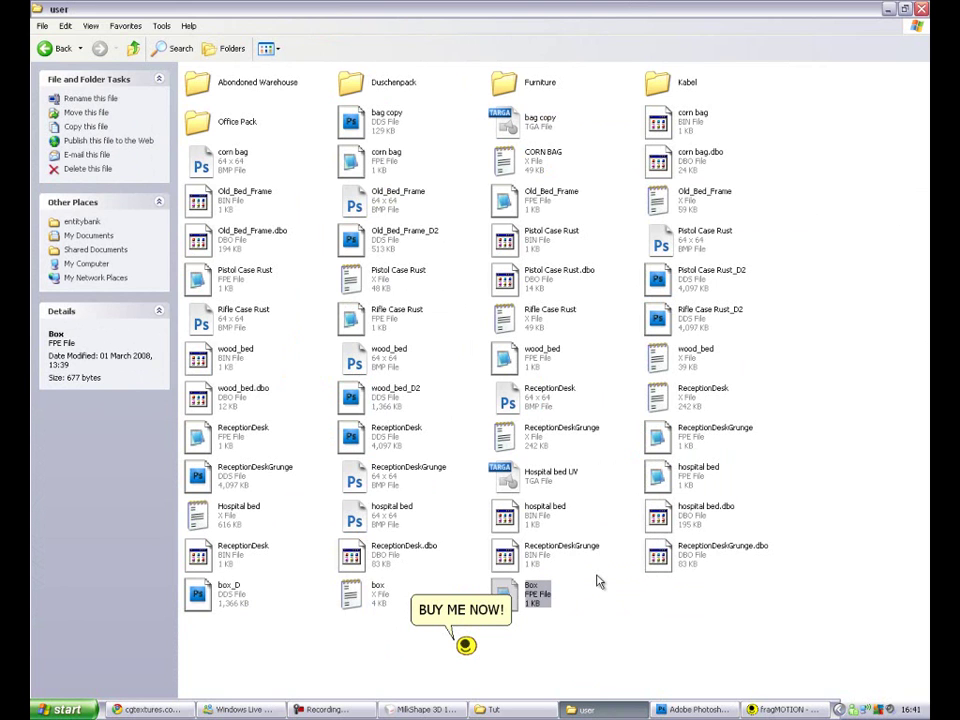
Edit the Box FPE file to use model box.x, texture box_D.dds and description Box, and save it.
double_click(576, 604)
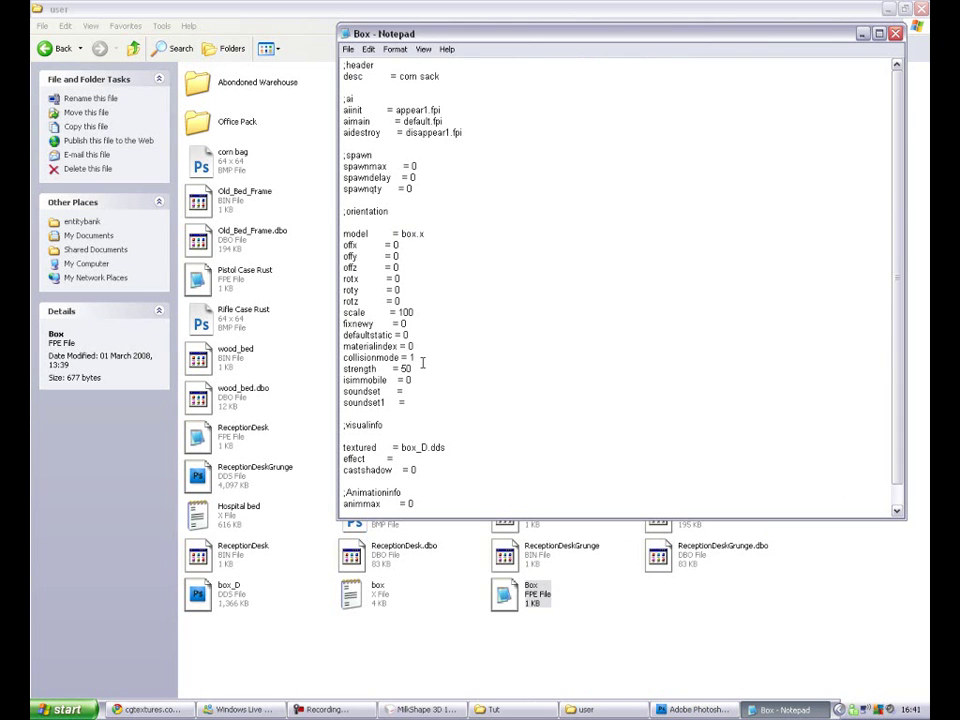
drag(434, 448, 433, 437)
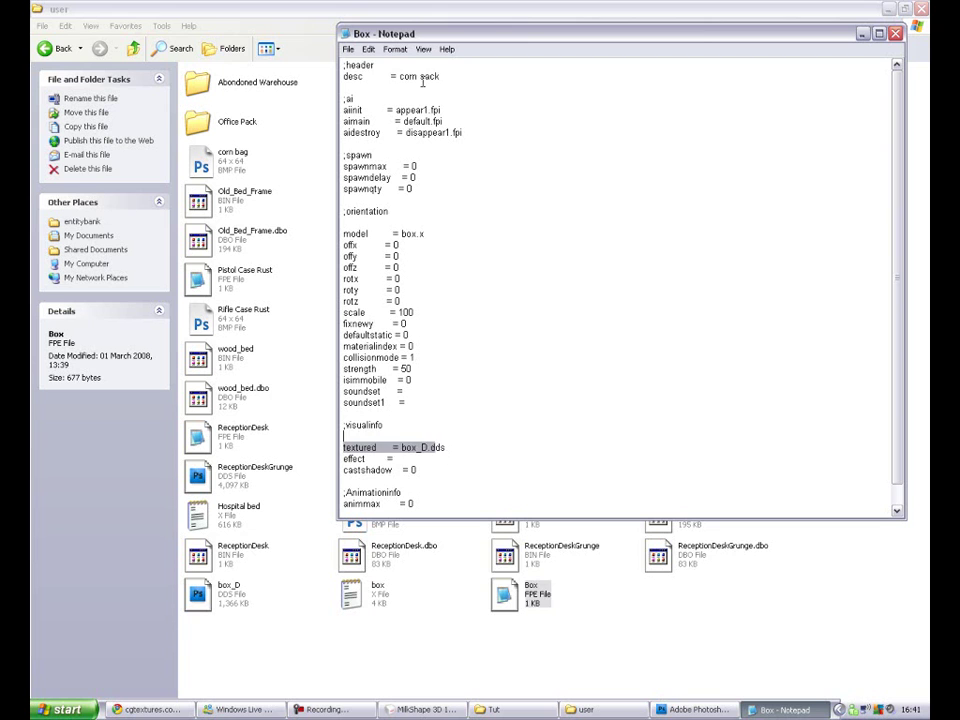
drag(400, 76, 441, 76)
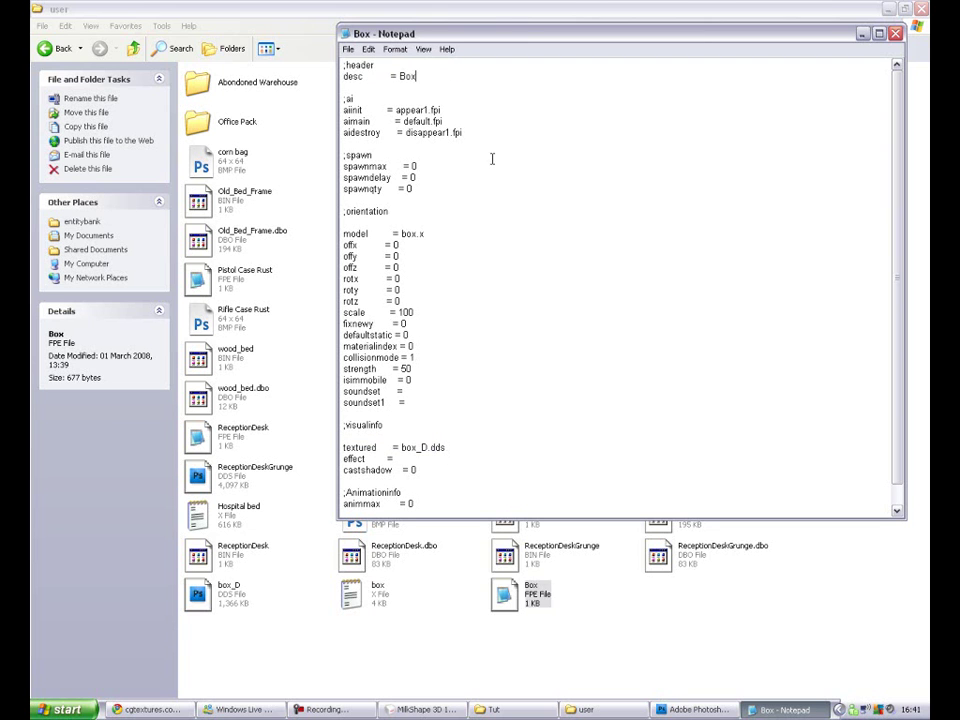
click(897, 36)
click(424, 397)
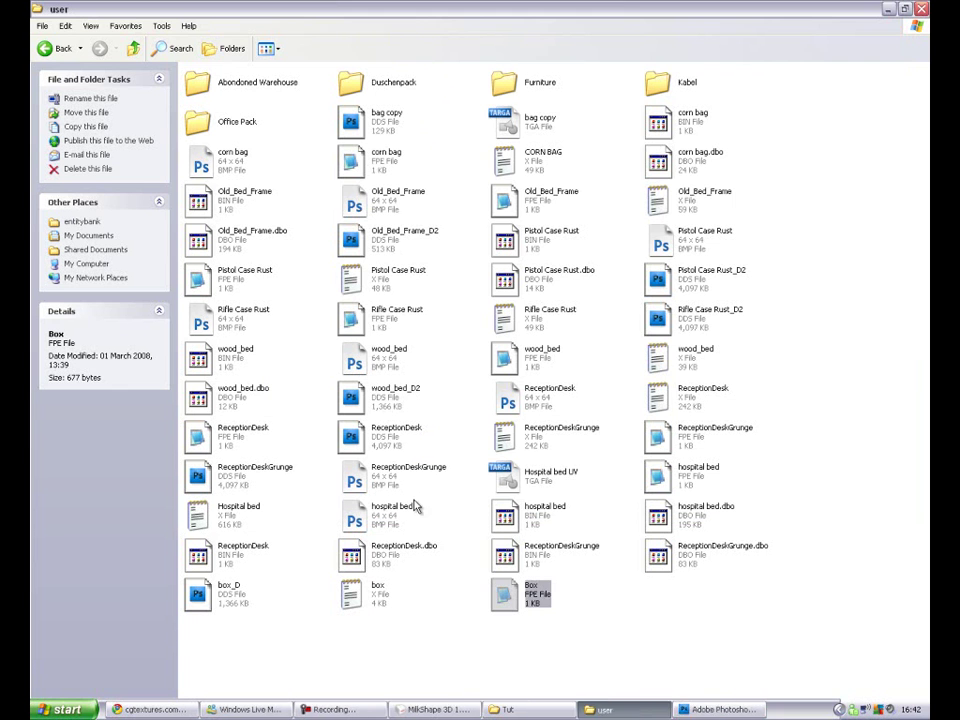
Start FPS Creator and switch to the box model in MilkShape 3D while it loads.
click(62, 709)
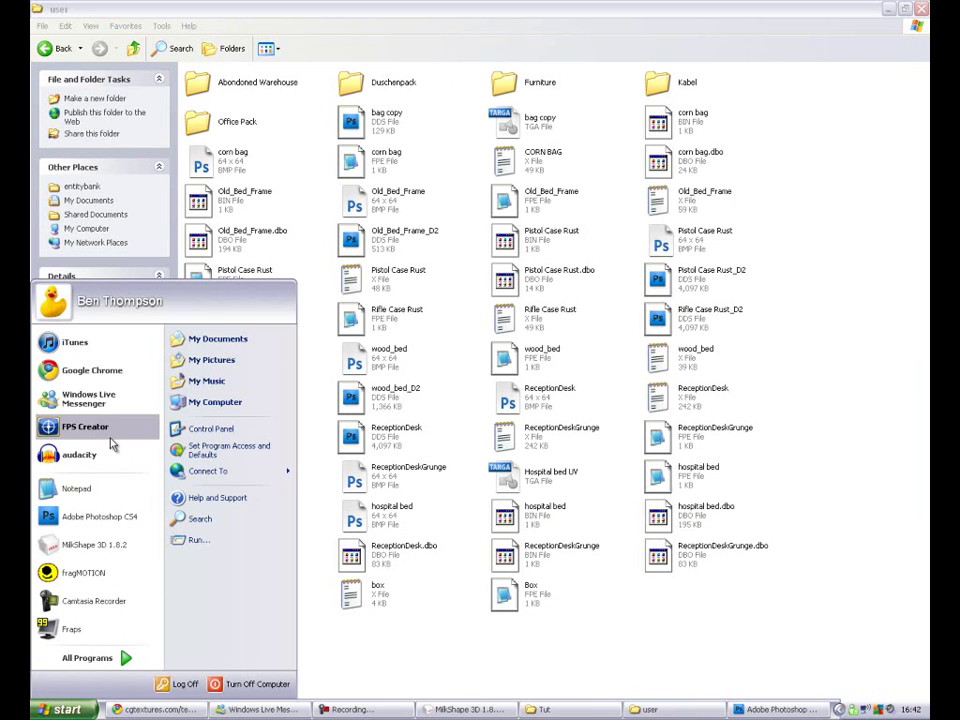
click(85, 426)
click(460, 709)
drag(617, 573, 571, 567)
right_click(571, 567)
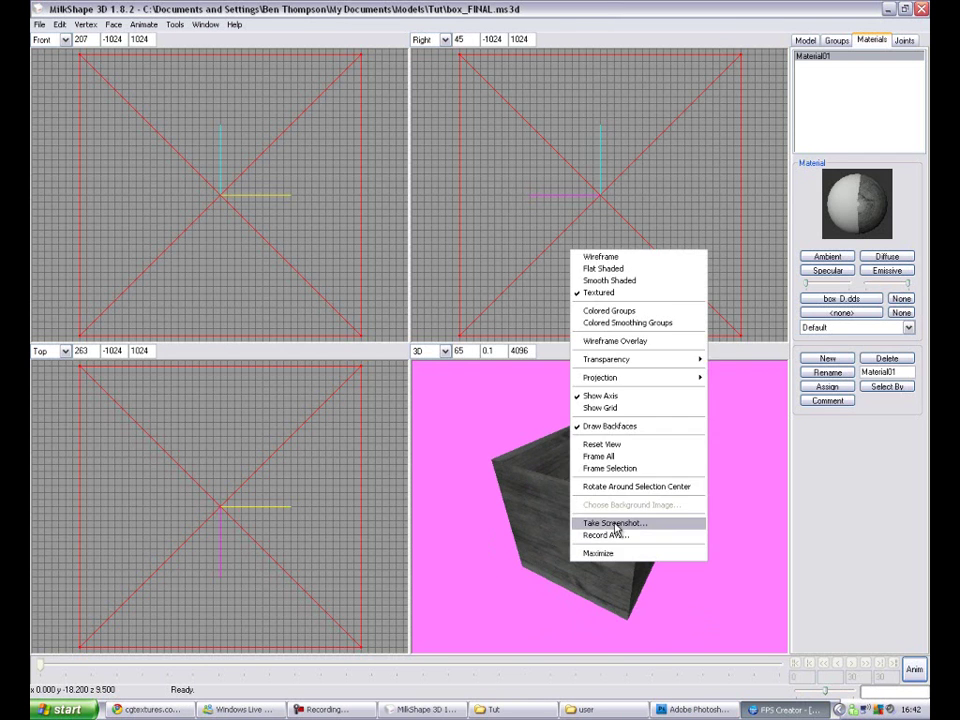
click(608, 522)
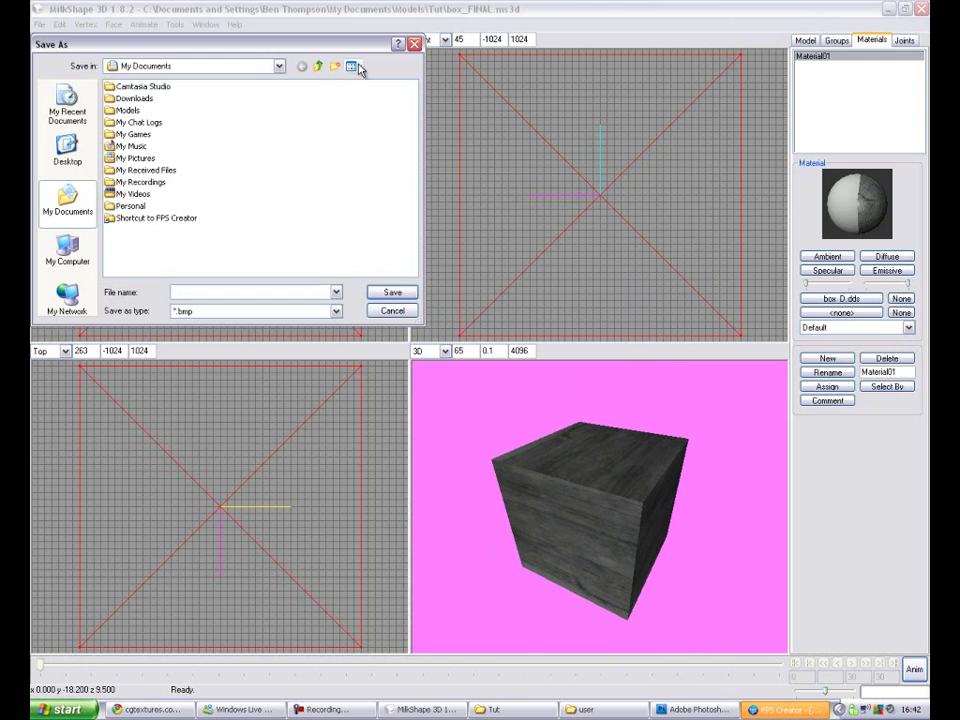
click(414, 44)
right_click(536, 497)
click(478, 542)
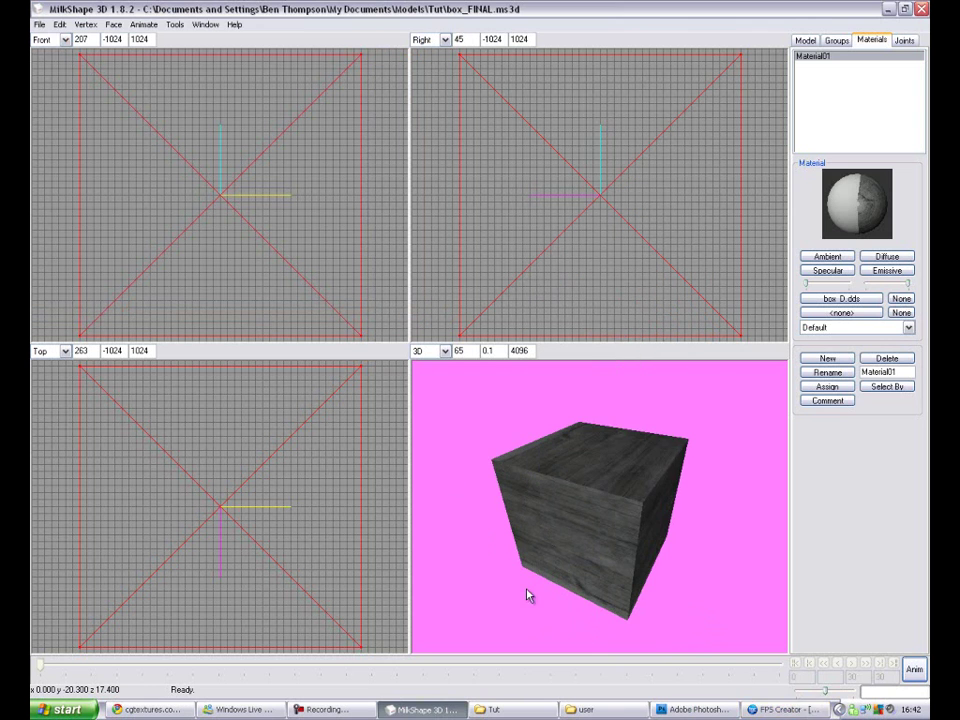
Take a screenshot of the 3D view and save it as bitmap Box in FPS Creator's Files, entitybank, user folder.
right_click(574, 627)
click(612, 583)
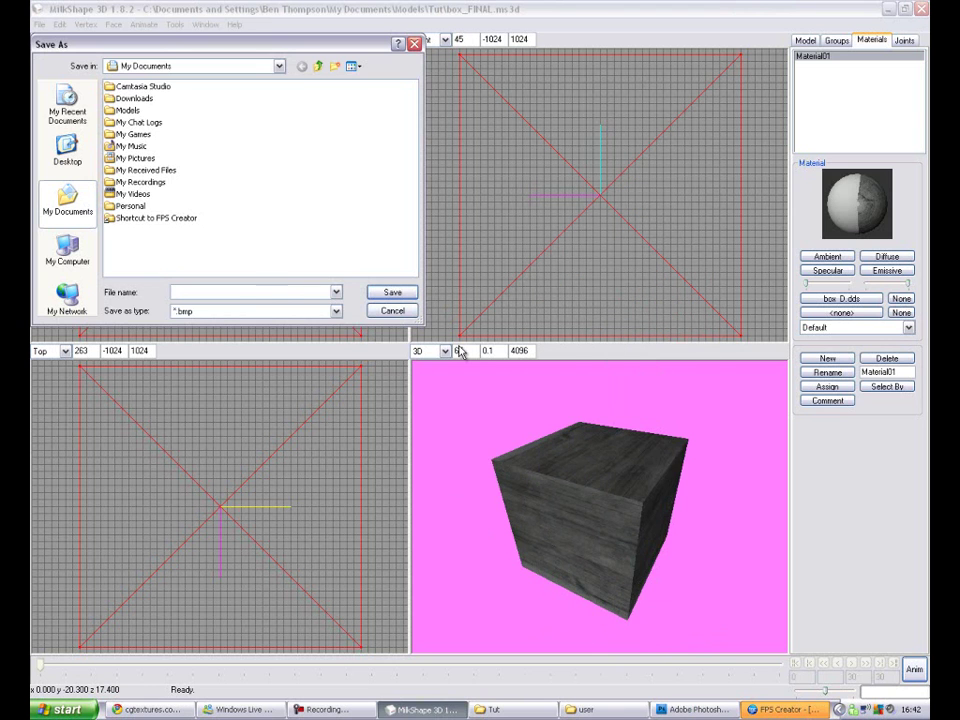
double_click(160, 218)
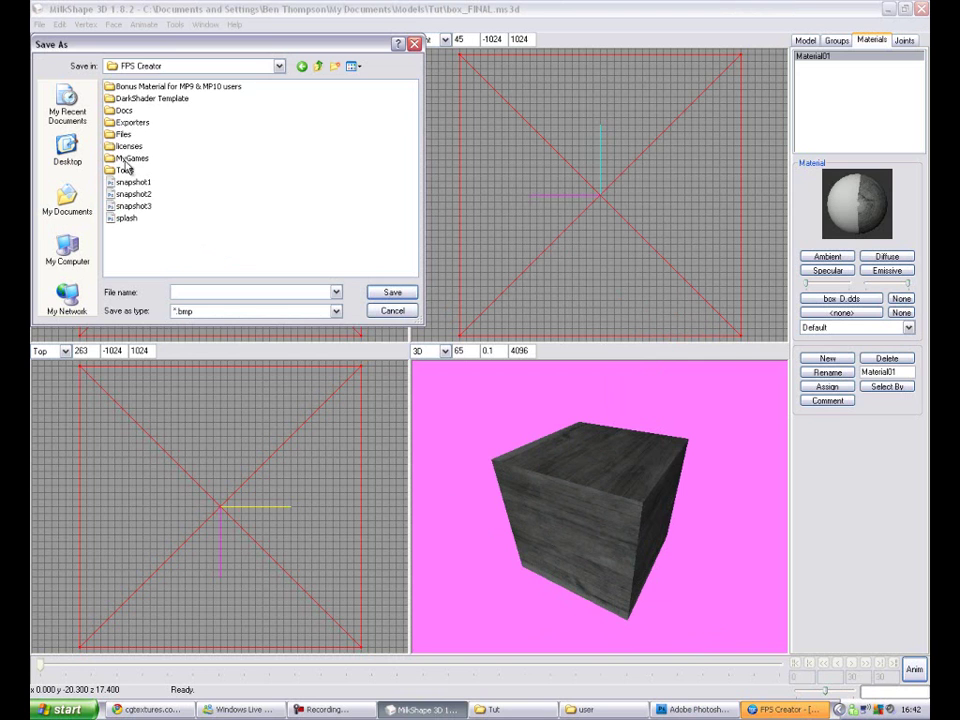
double_click(124, 136)
double_click(134, 135)
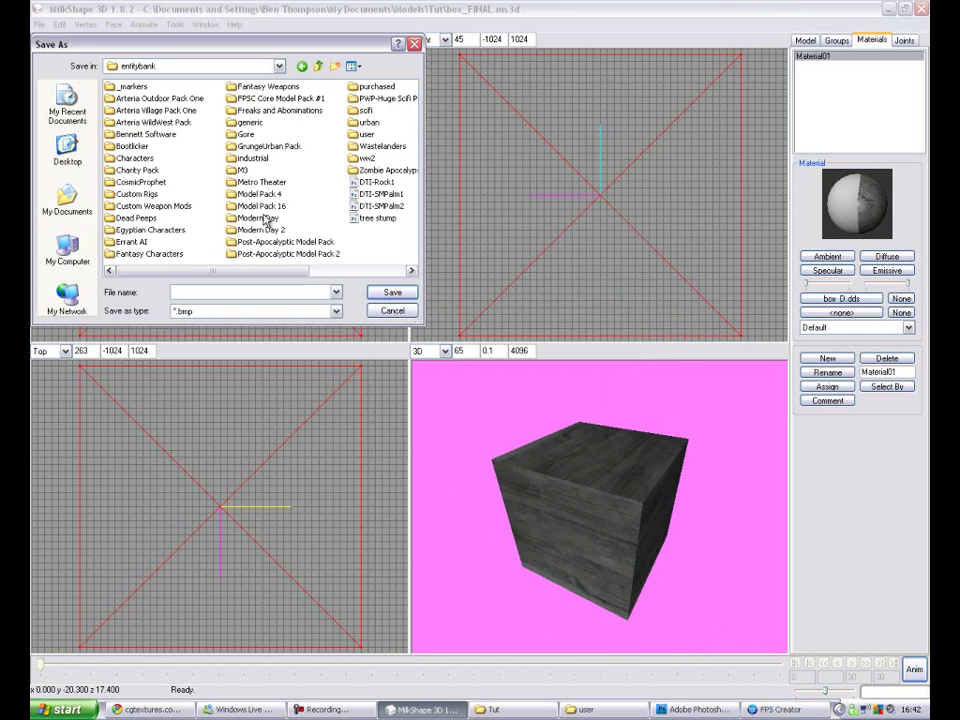
double_click(367, 135)
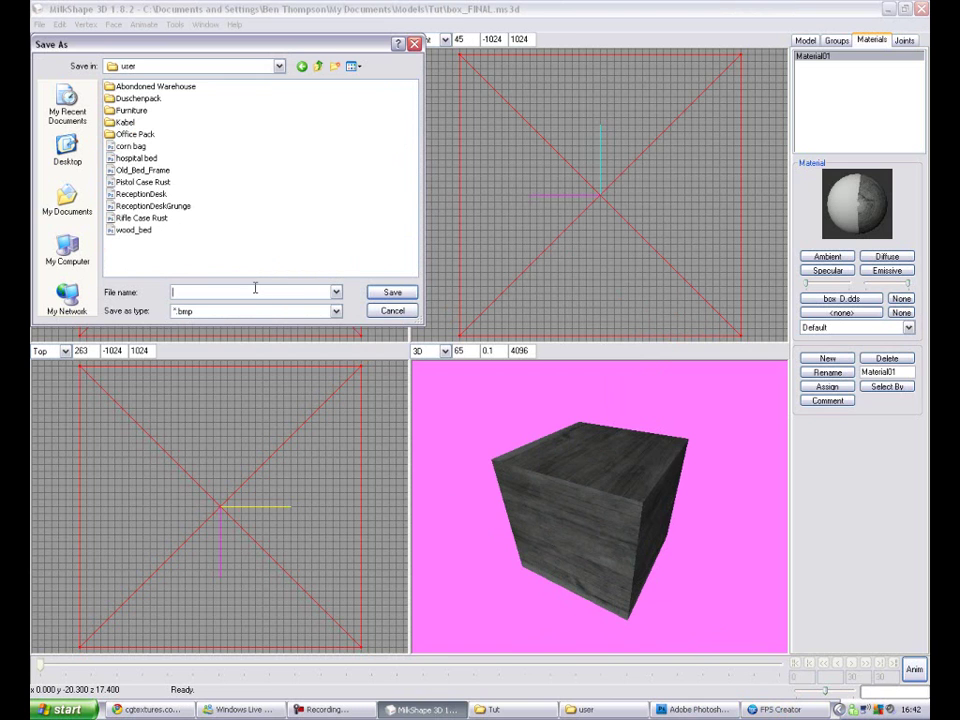
click(586, 709)
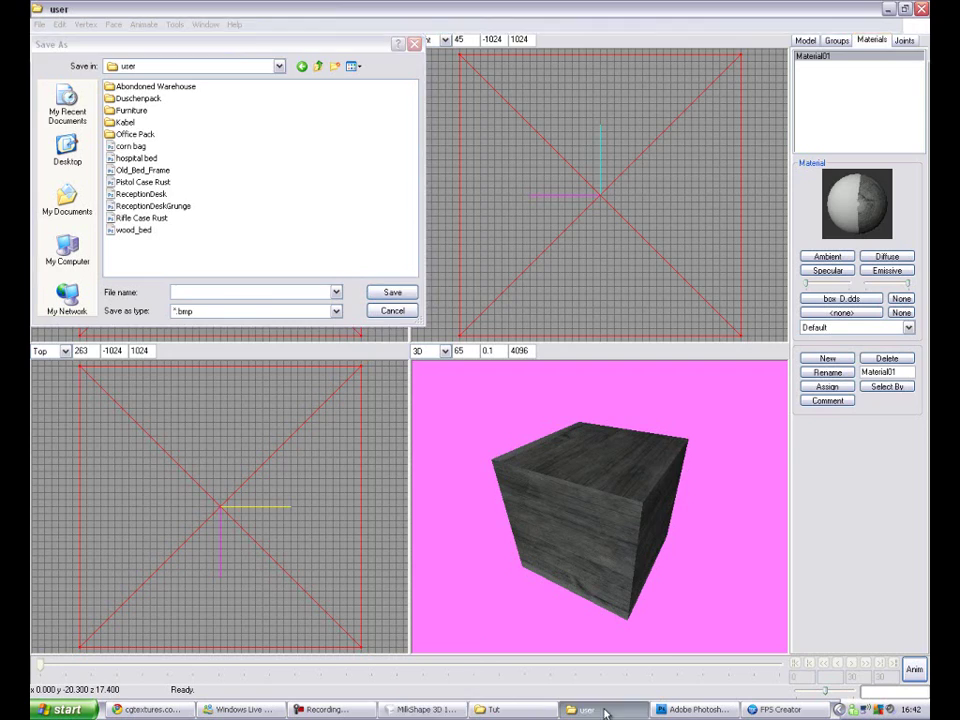
key(alt+Tab)
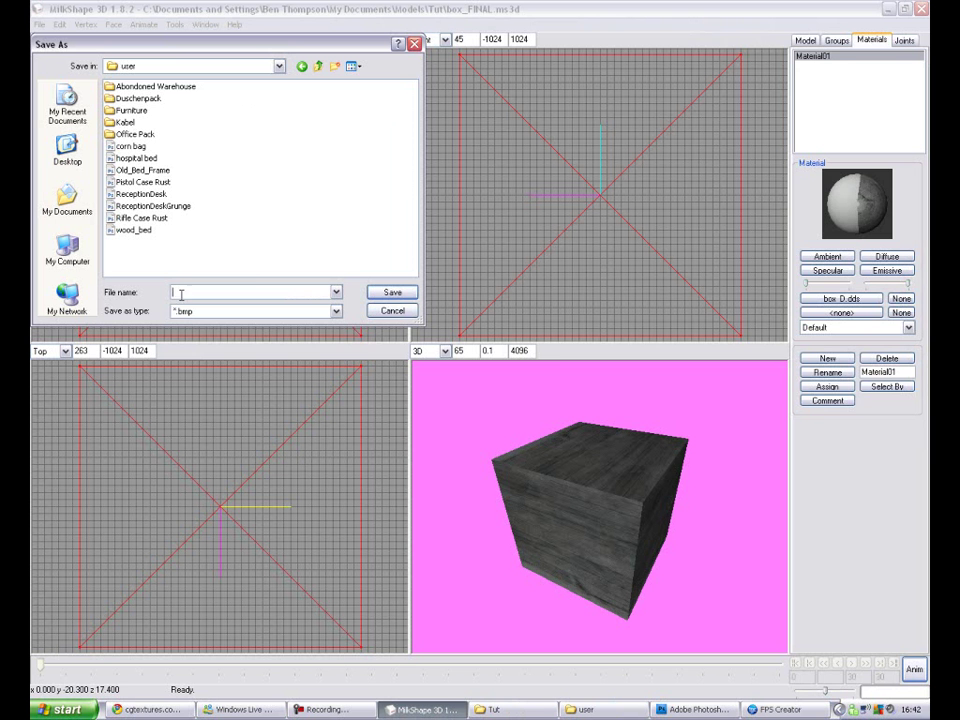
text(Box)
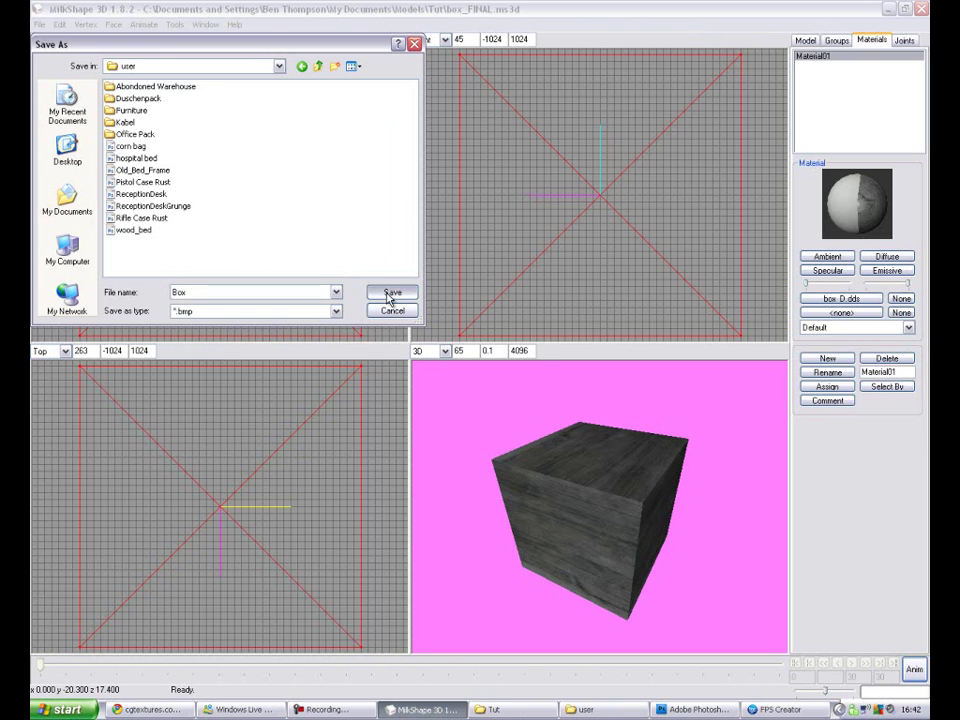
click(389, 297)
click(486, 388)
Switch to FPS Creator and add the Box entity from the user category of the entity library.
key(alt+Tab)
click(56, 79)
click(72, 123)
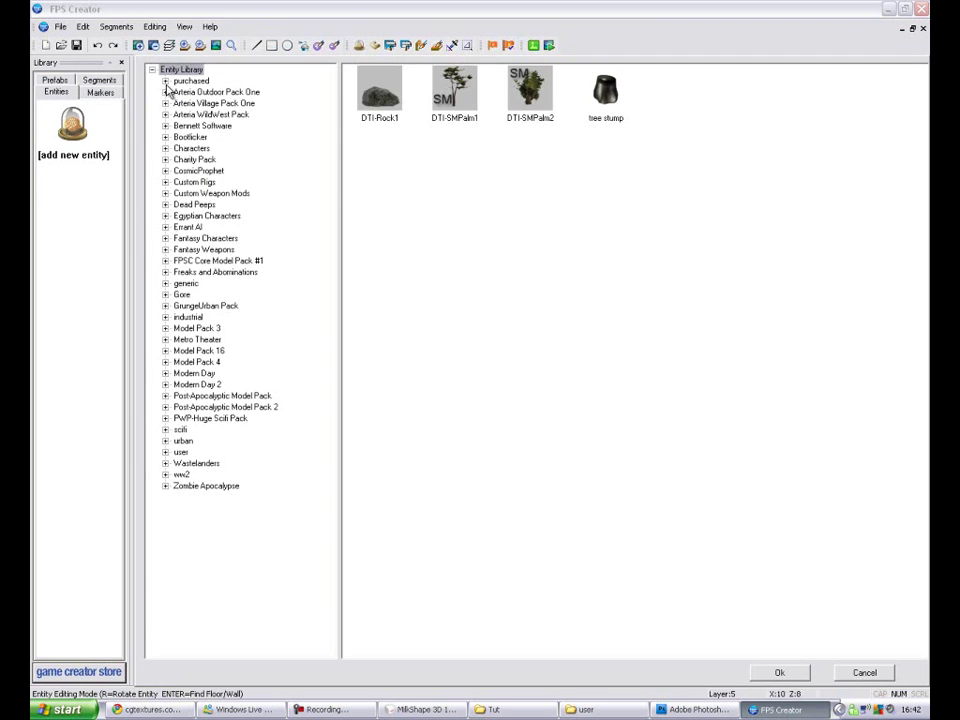
click(181, 452)
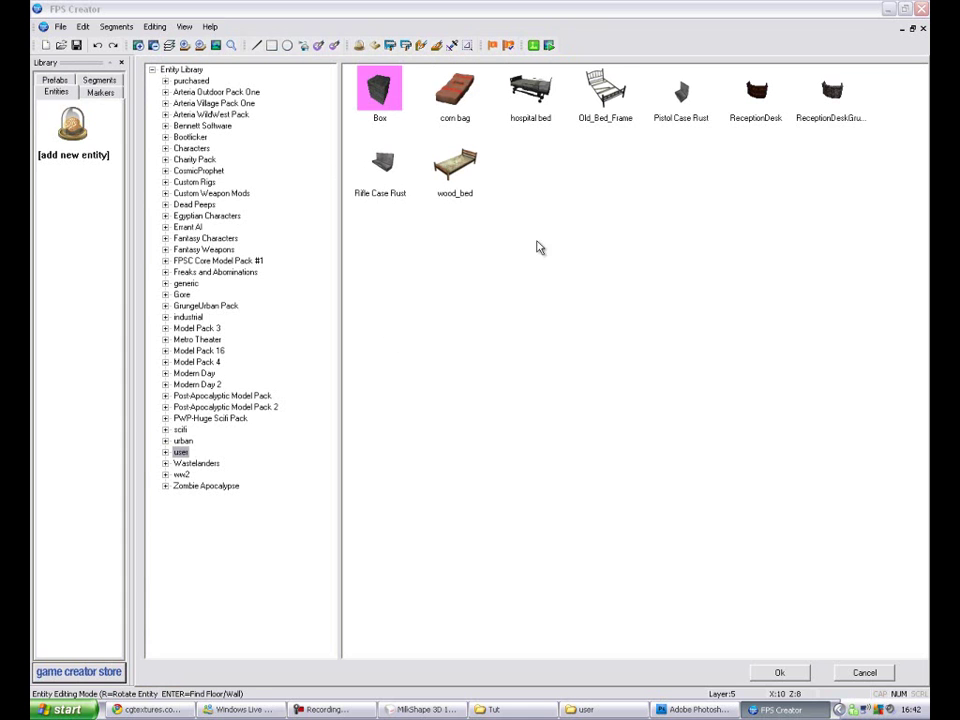
double_click(381, 110)
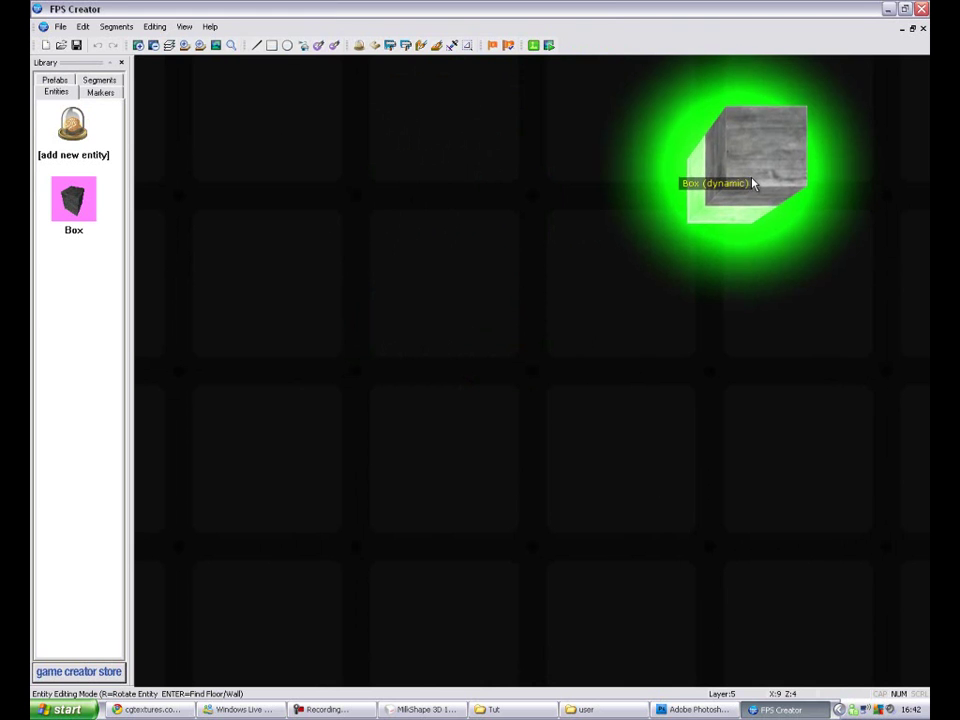
Place the Box entity in the empty level as a static object and reposition it on the grid.
click(726, 210)
click(727, 228)
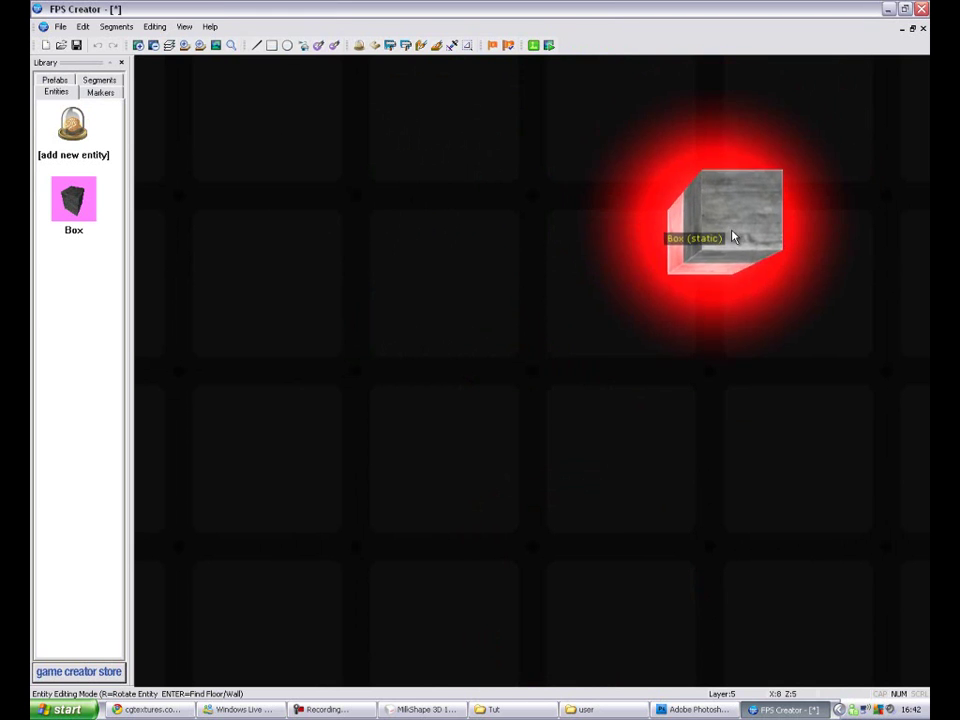
key(Right)
drag(840, 217, 278, 216)
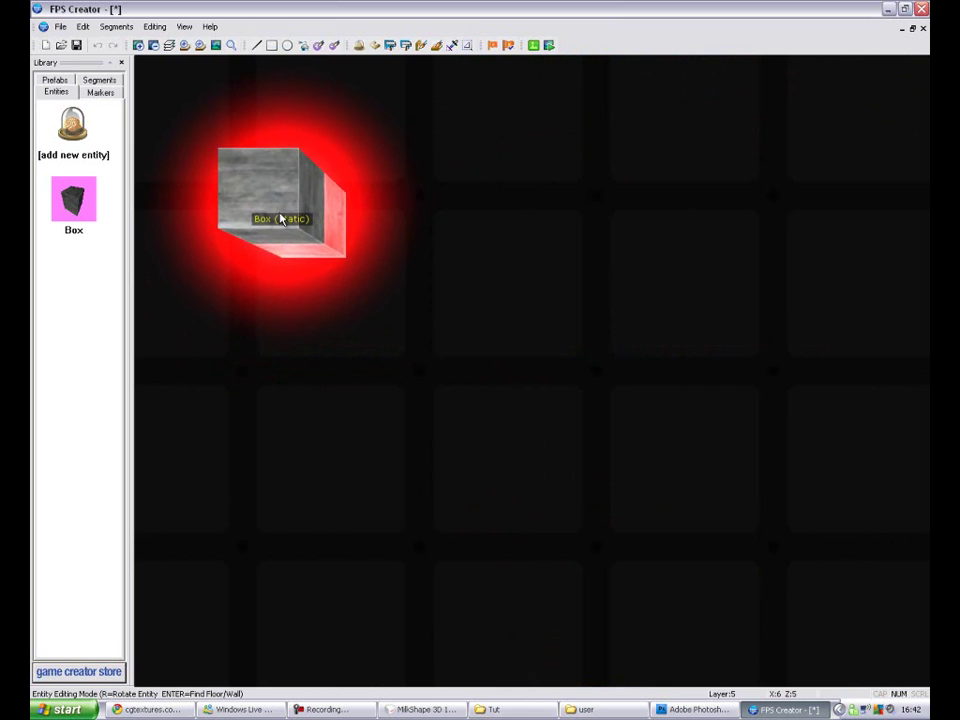
Switch to MilkShape 3D and move the box upward so its base sits level with the origin.
click(411, 711)
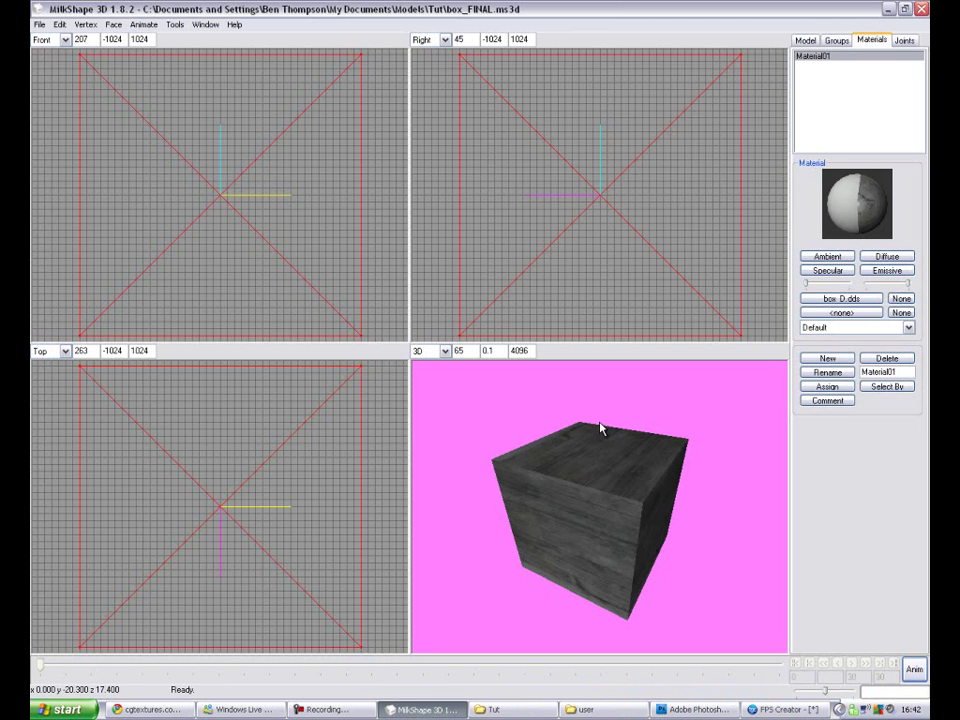
click(805, 40)
drag(657, 284, 660, 146)
drag(569, 467, 600, 508)
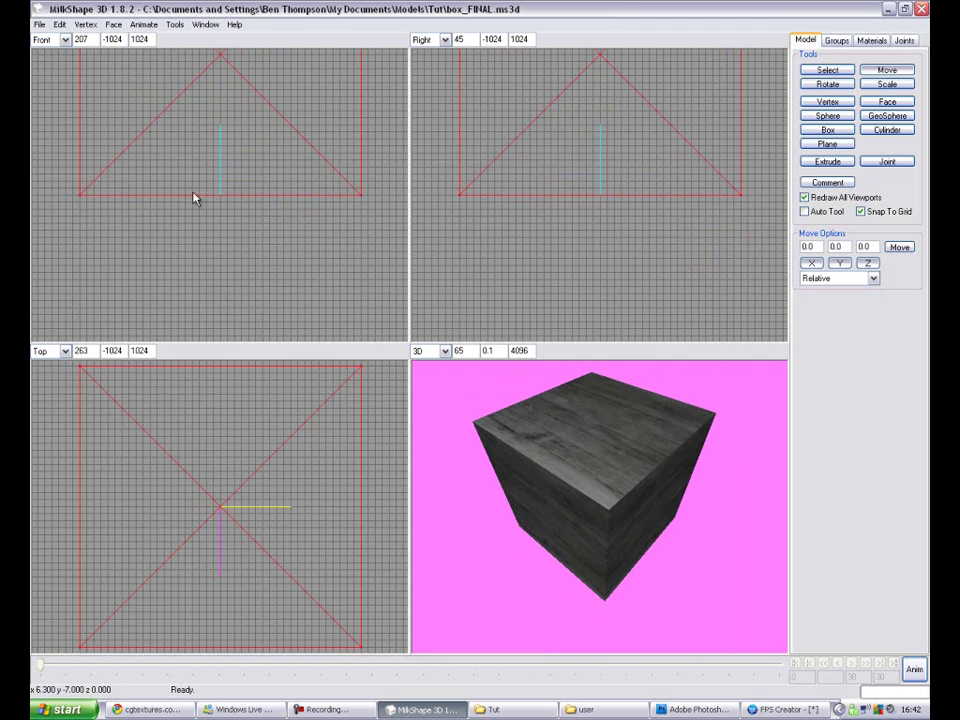
Save the model over the existing box_FINAL.ms3d in the Tut folder and start fragMOTION.
click(38, 24)
click(62, 72)
click(138, 99)
double_click(142, 103)
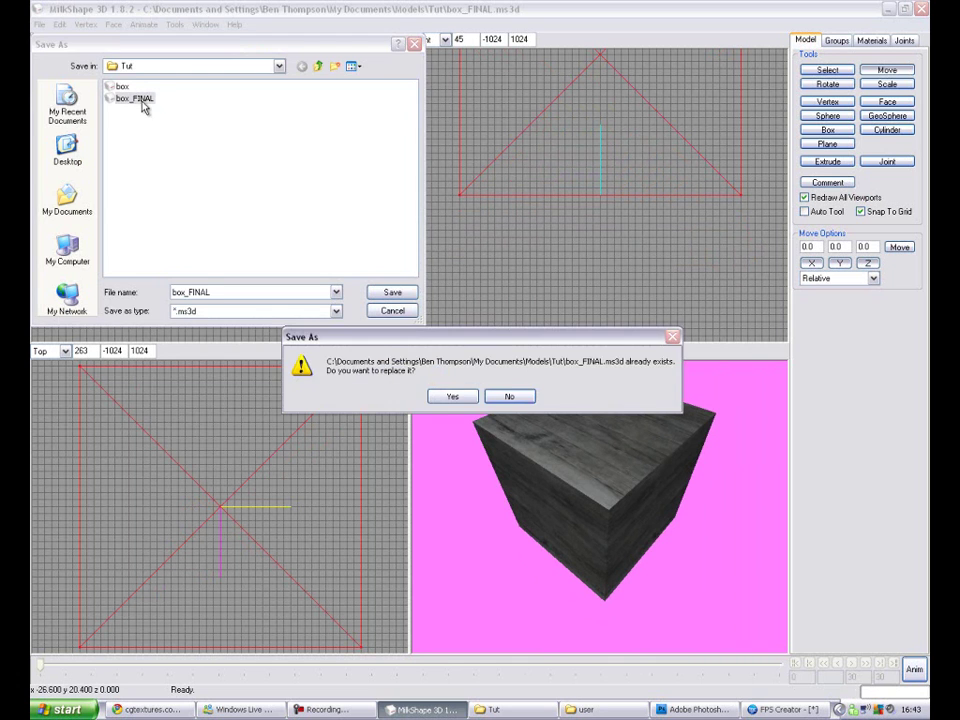
click(448, 395)
click(66, 709)
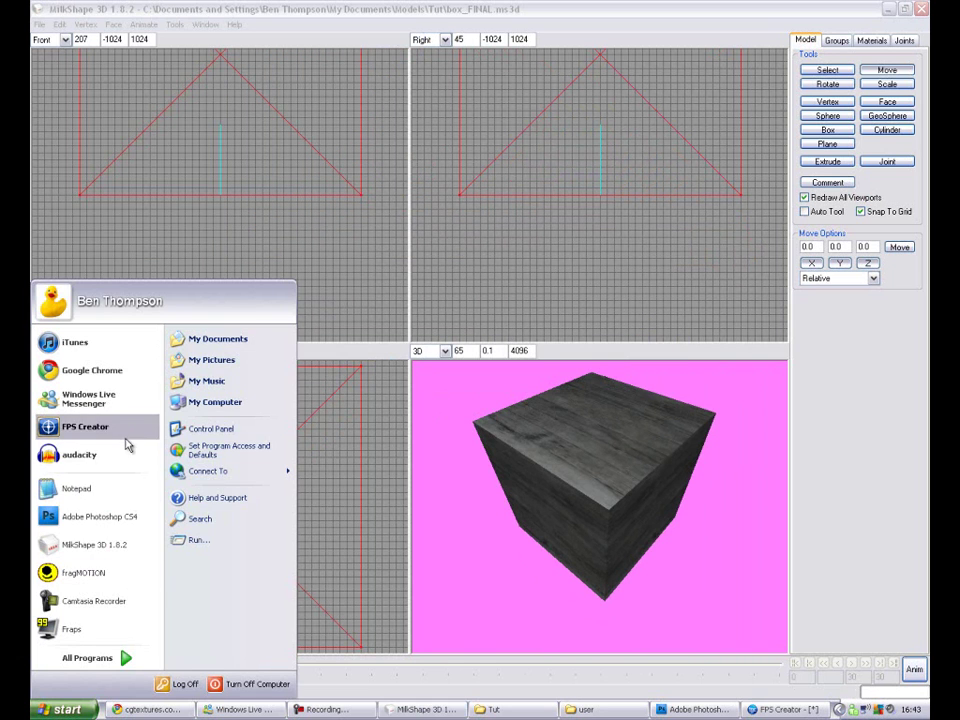
click(83, 572)
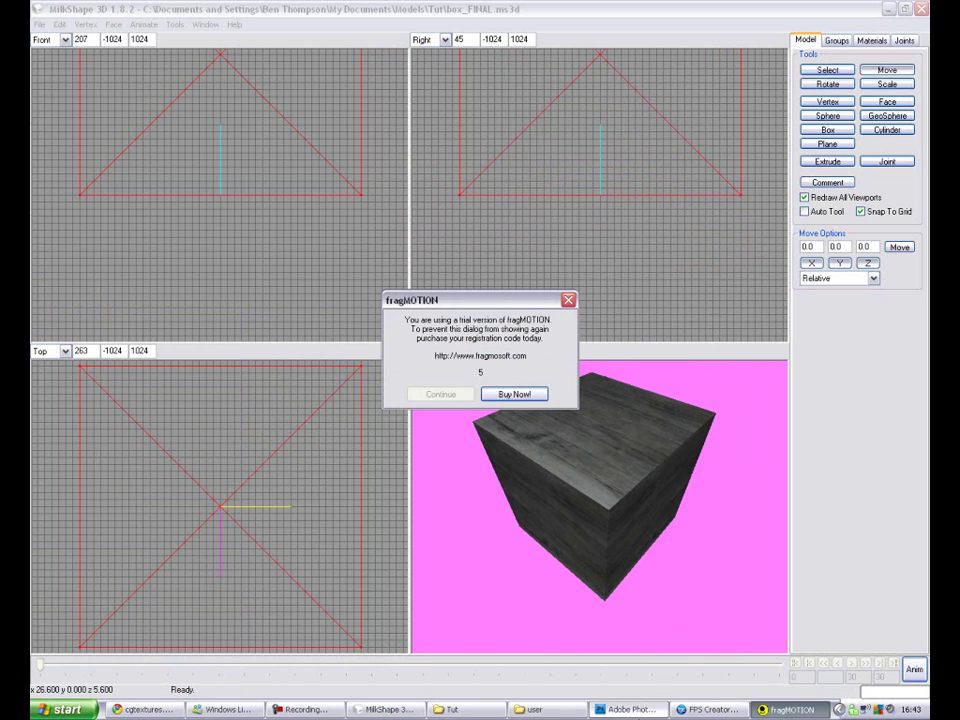
Switch to FPS Creator and paint a three-by-three area of ground segments around the box.
click(709, 709)
click(99, 80)
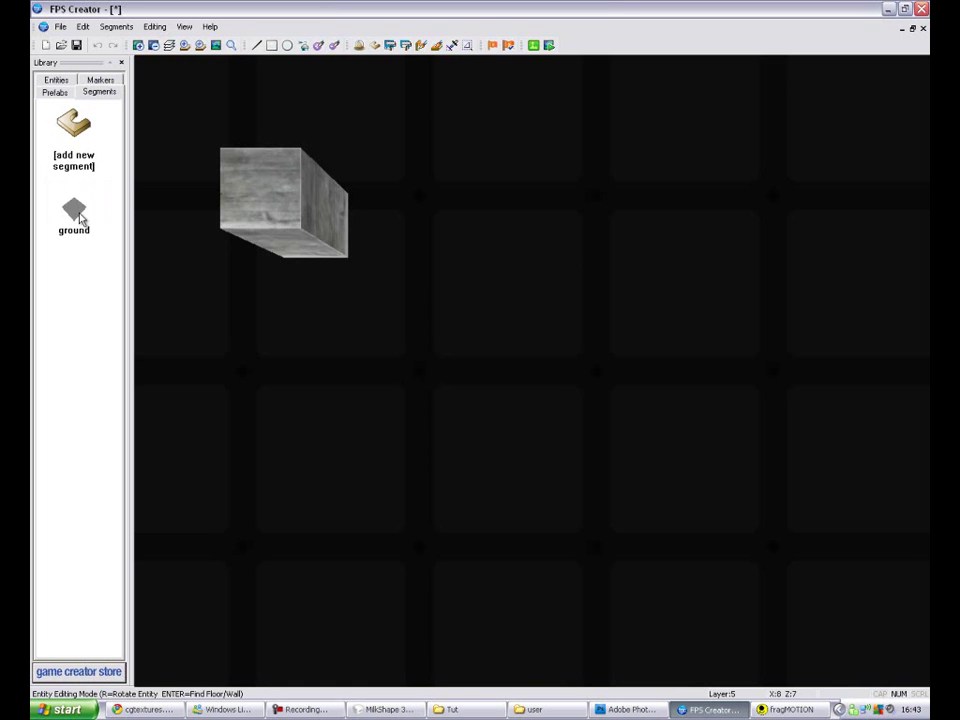
click(74, 208)
mouse_move(418, 229)
mouse_down()
mouse_move(600, 186)
mouse_move(323, 92)
mouse_move(549, 108)
mouse_up()
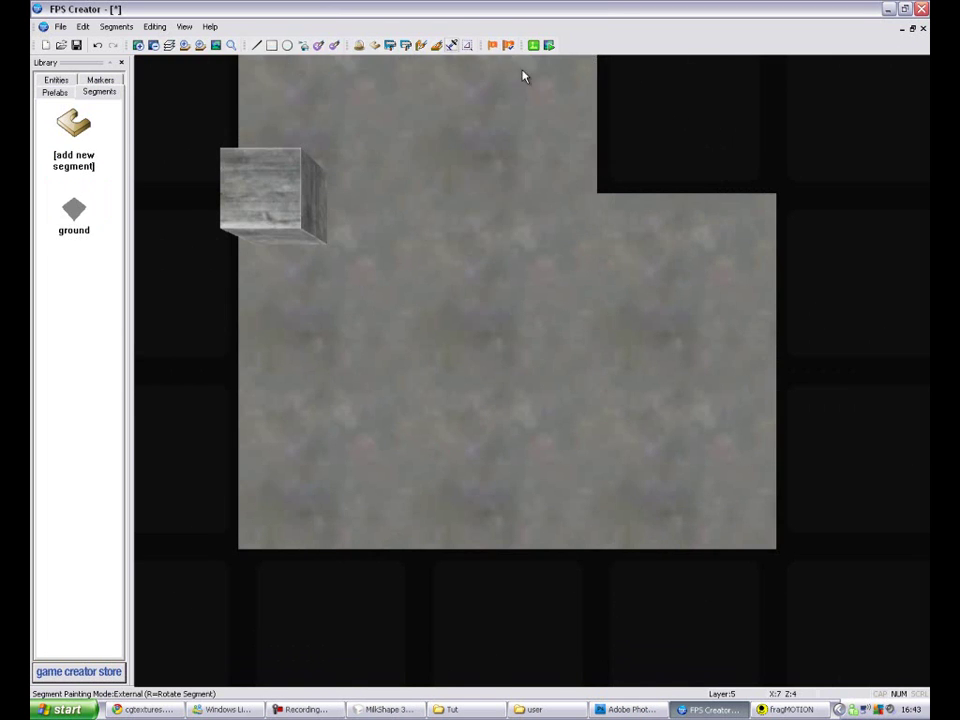
click(645, 108)
Arrange rotated static boxes in a pile at one corner of the ground, with one stacked on top.
click(279, 214)
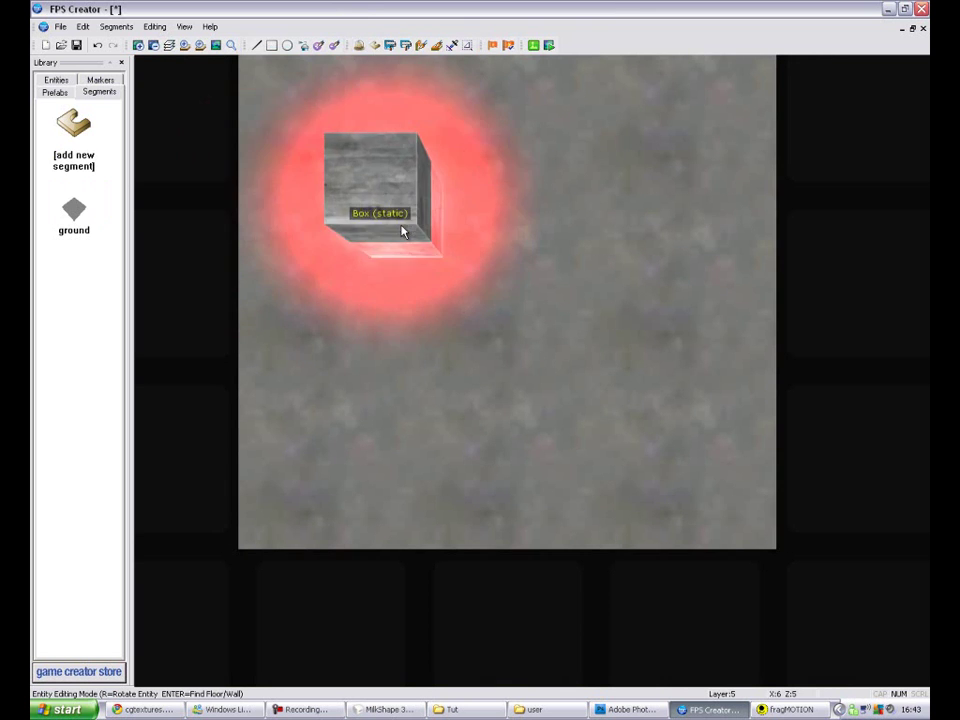
key(Up)
key(Left)
key(r)
click(348, 248)
click(460, 238)
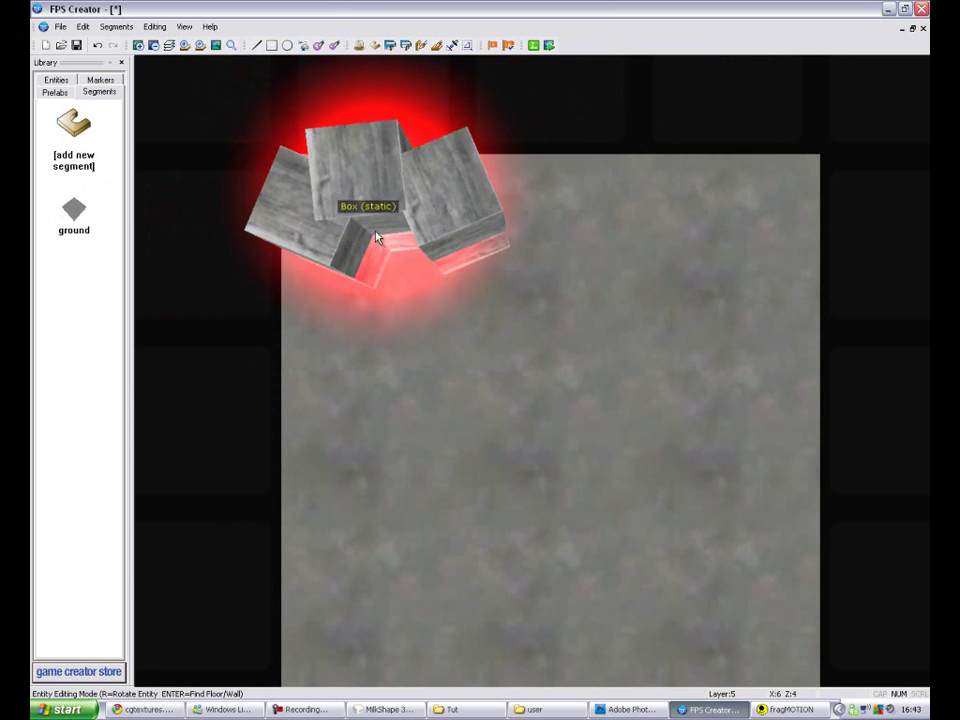
key(r)
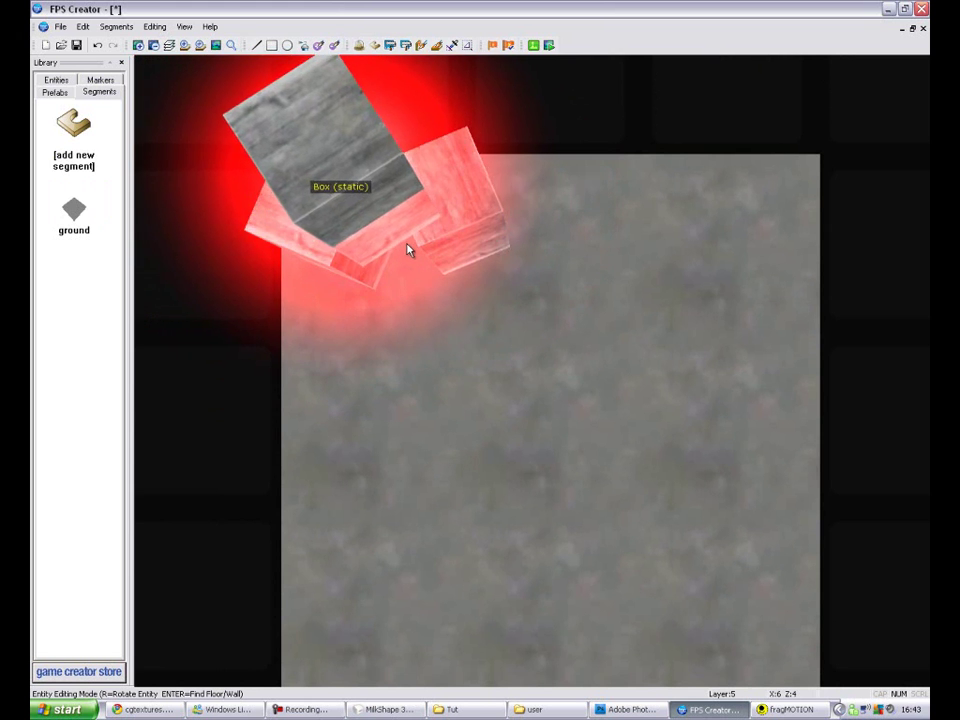
click(408, 252)
right_click(482, 310)
Place a Player Start marker on the ground near the middle of the edge farthest from the boxes.
key(Down)
key(Up)
click(100, 80)
click(73, 128)
click(562, 512)
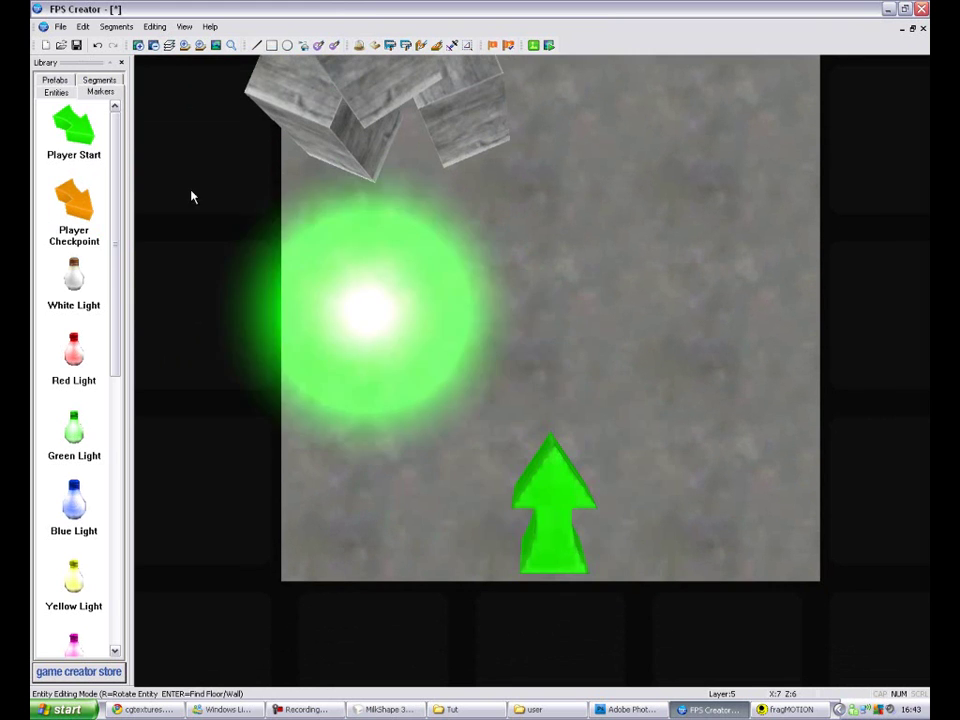
Place a White Light marker at the centre of the ground area.
click(73, 284)
scroll(460, 306, down, 1)
click(533, 324)
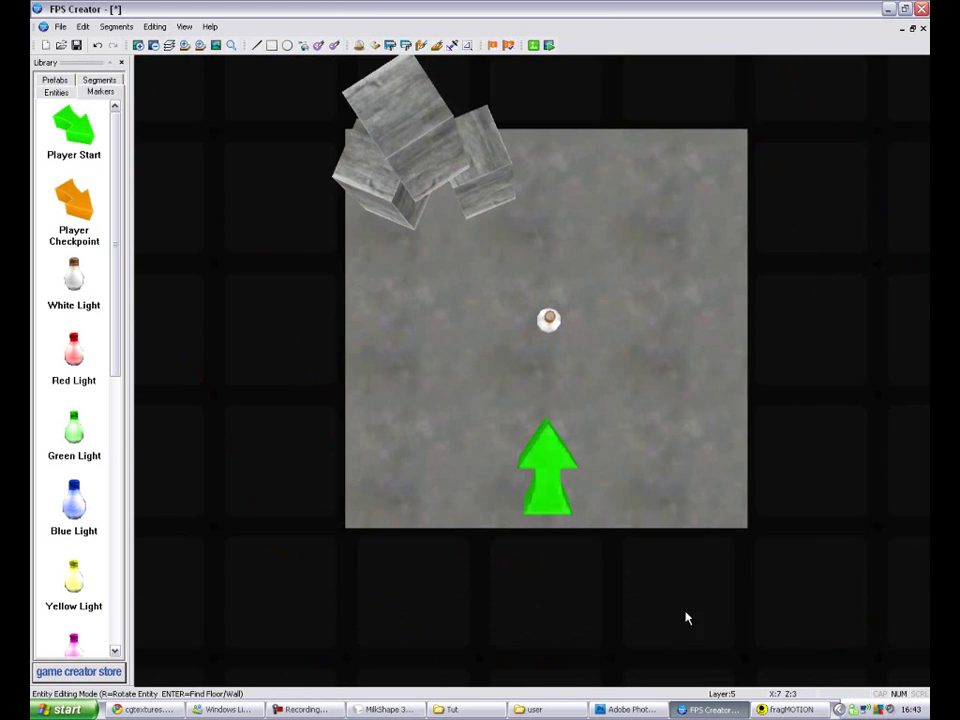
Switch to MilkShape 3D and inspect the textured box from several angles and distances in the 3D view.
click(446, 395)
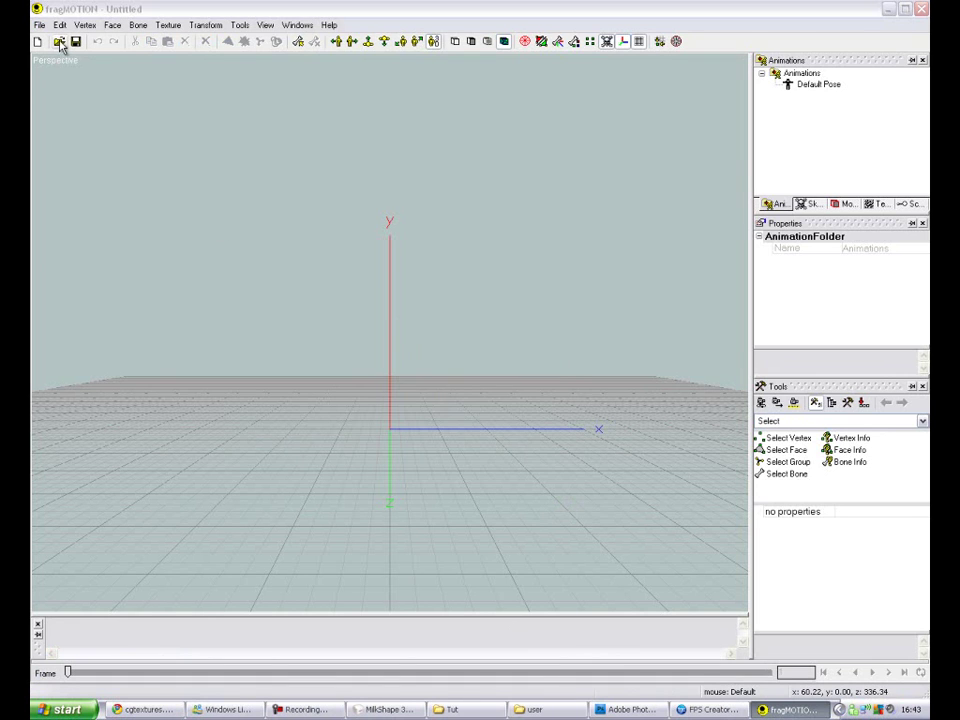
click(388, 709)
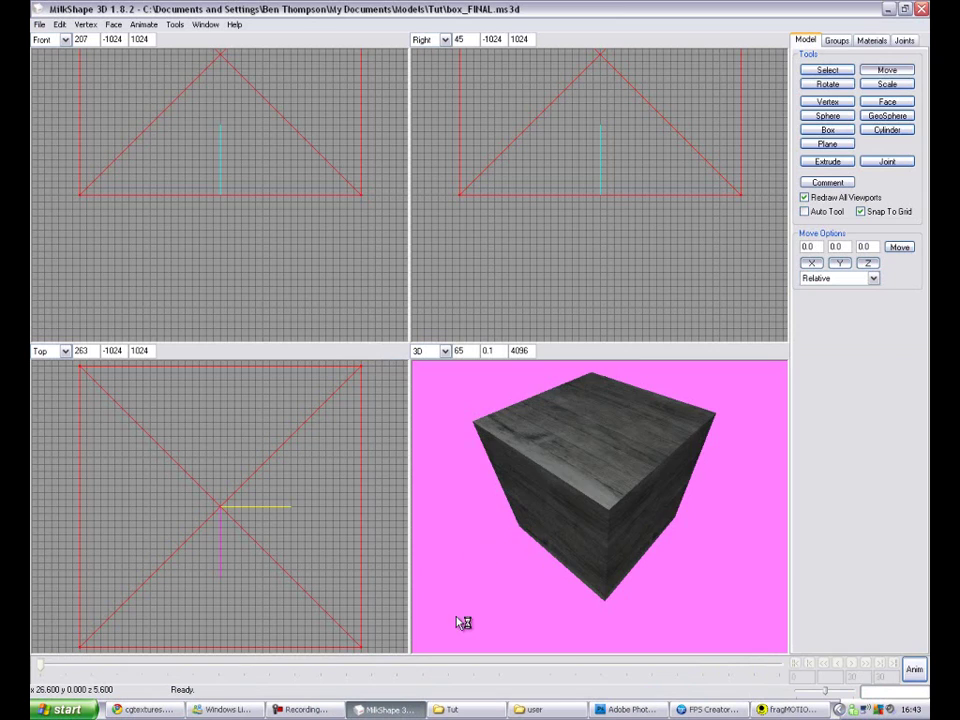
drag(546, 476, 522, 483)
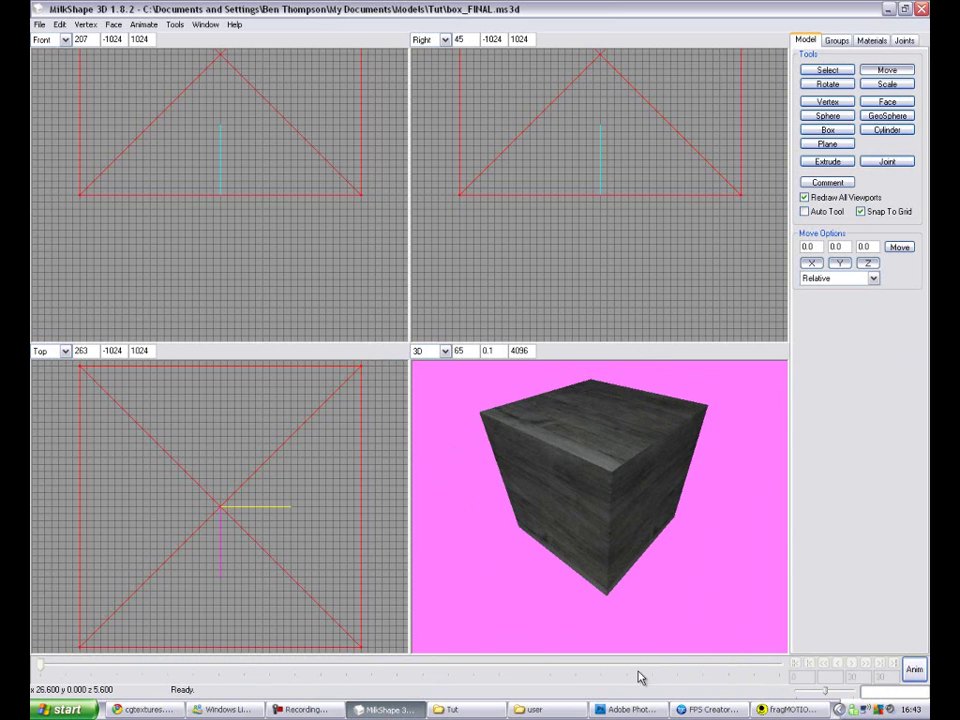
drag(624, 556, 712, 513)
drag(632, 540, 550, 517)
scroll(549, 516, up, 3)
scroll(549, 516, down, 8)
drag(523, 622, 744, 705)
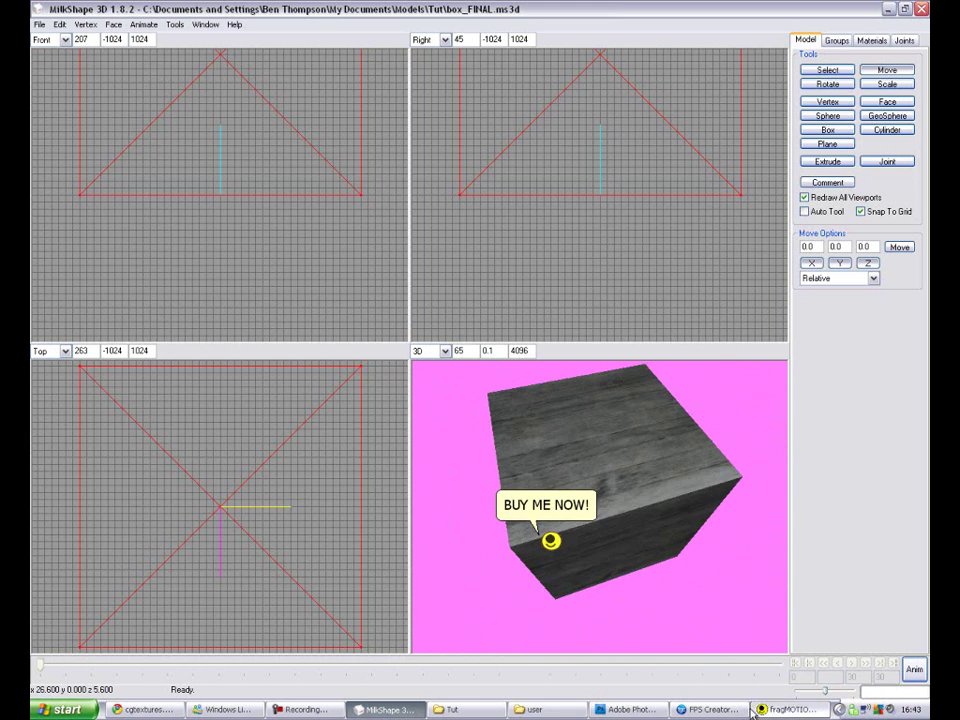
Switch to fragMOTION, open the exported box model and examine its textured sides in the perspective view.
click(768, 709)
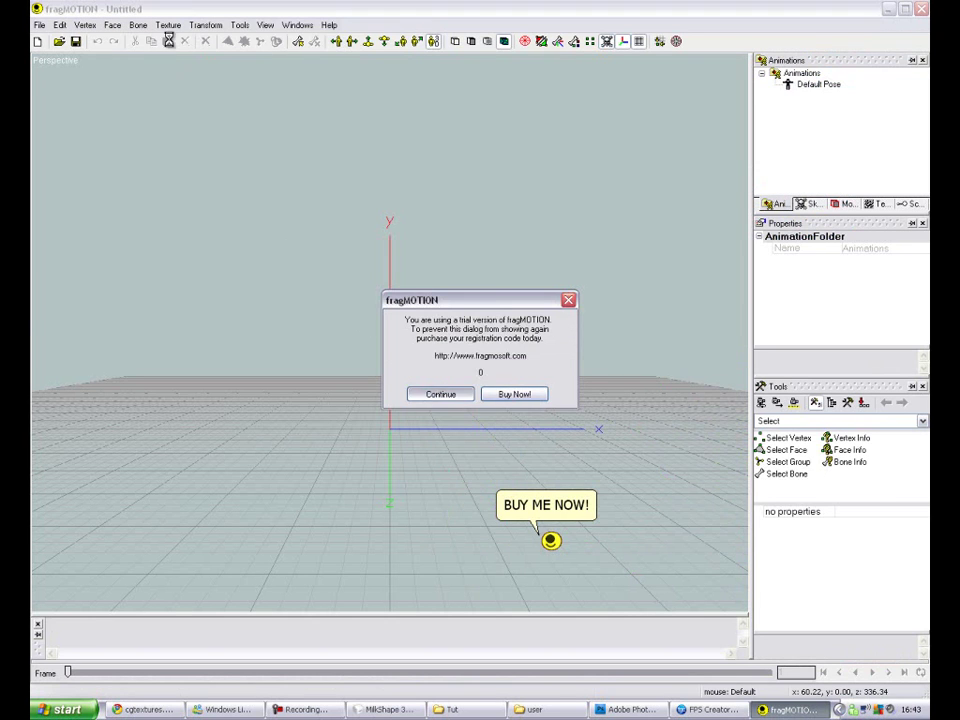
click(60, 42)
double_click(129, 136)
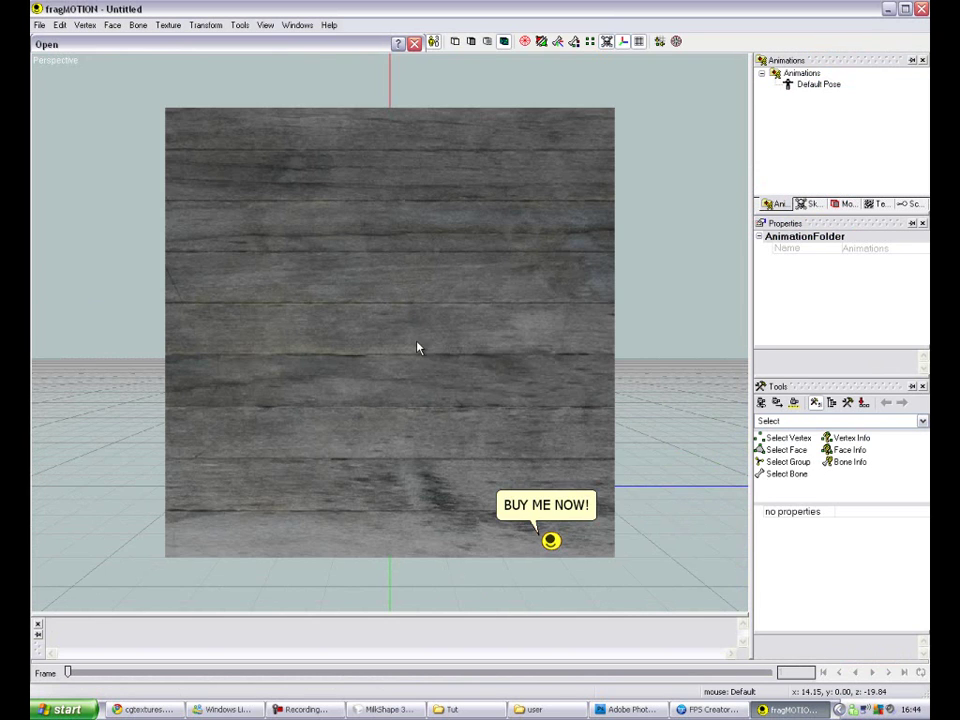
drag(412, 361, 250, 330)
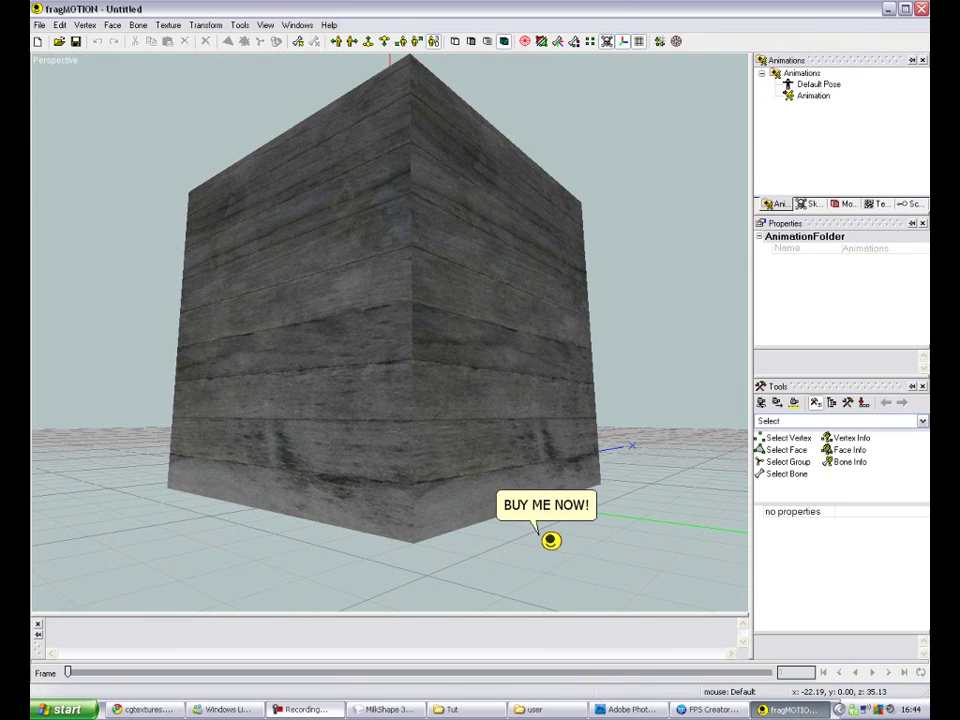
Switch to FPS Creator's test game, walk up to the box pile and jump onto the boxes to check them.
click(708, 709)
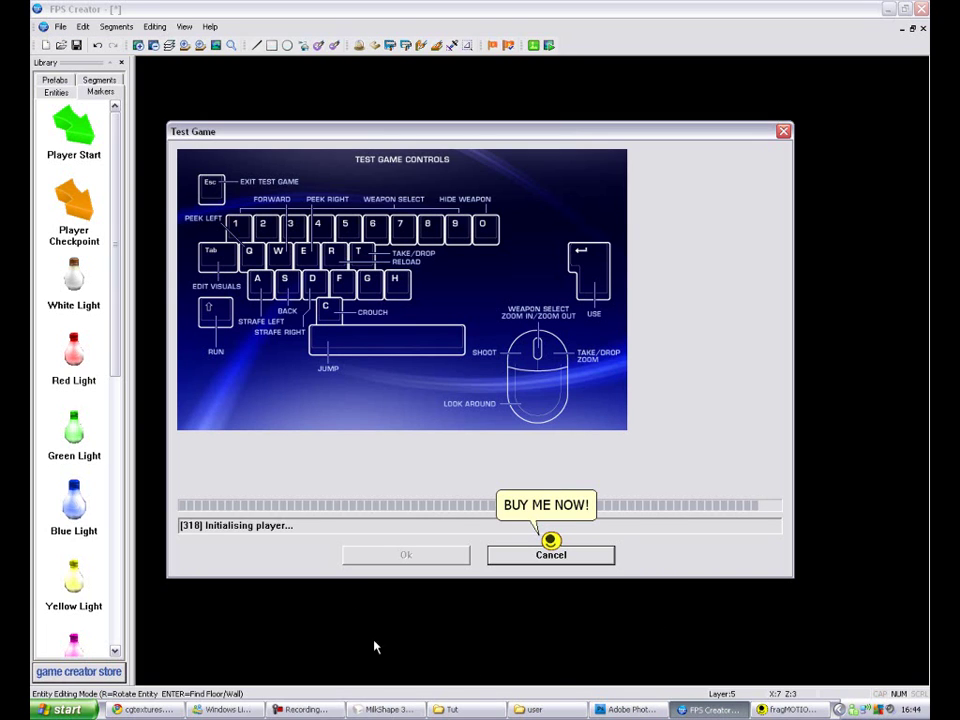
click(304, 710)
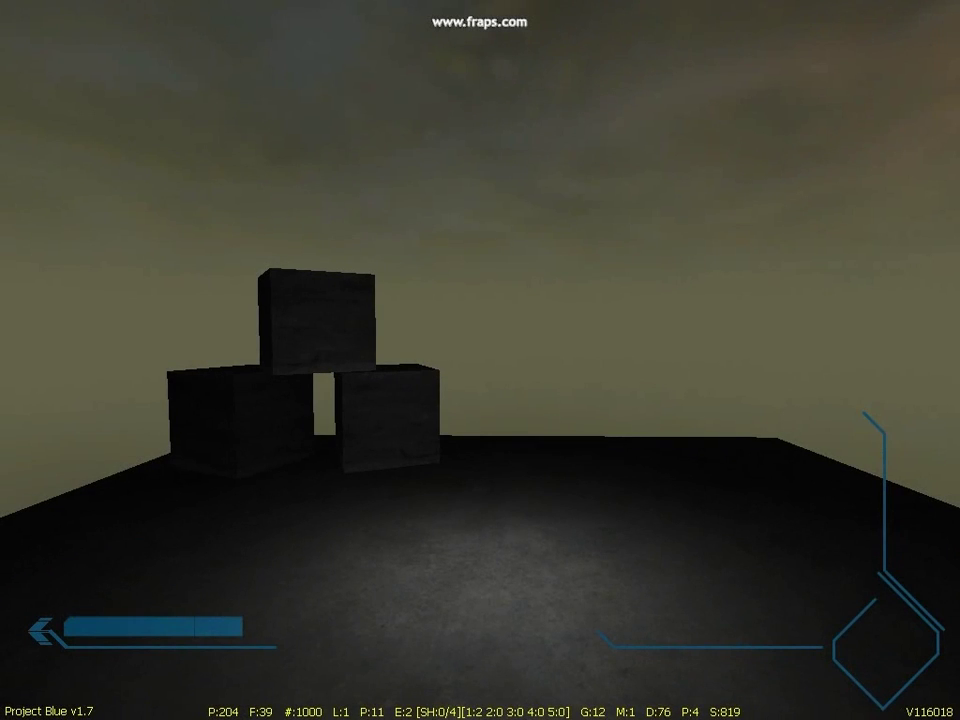
key(w)
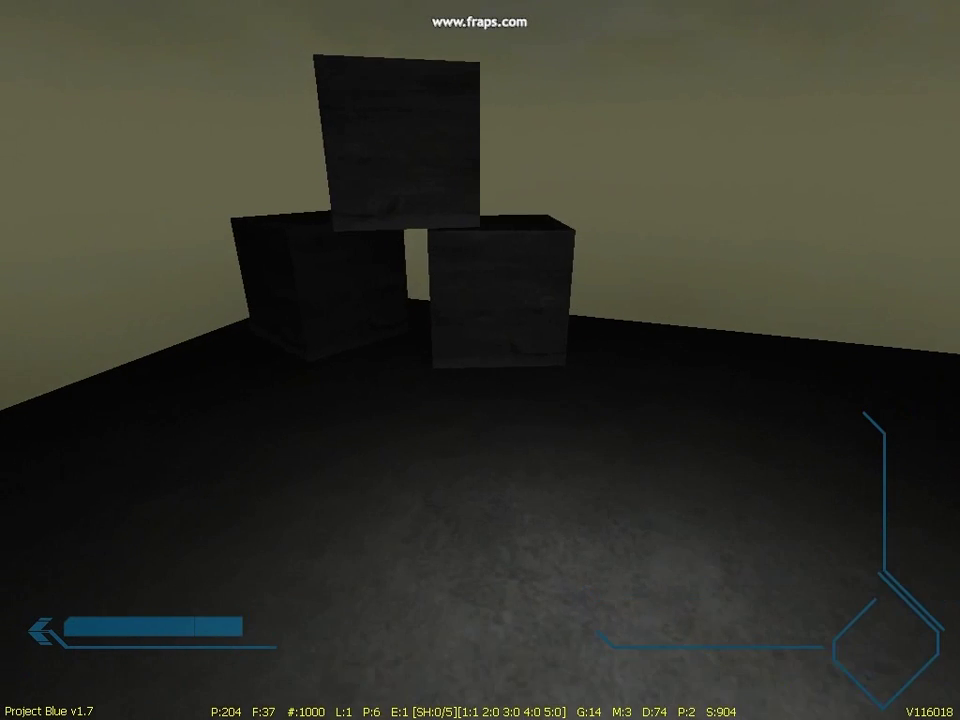
key(w)
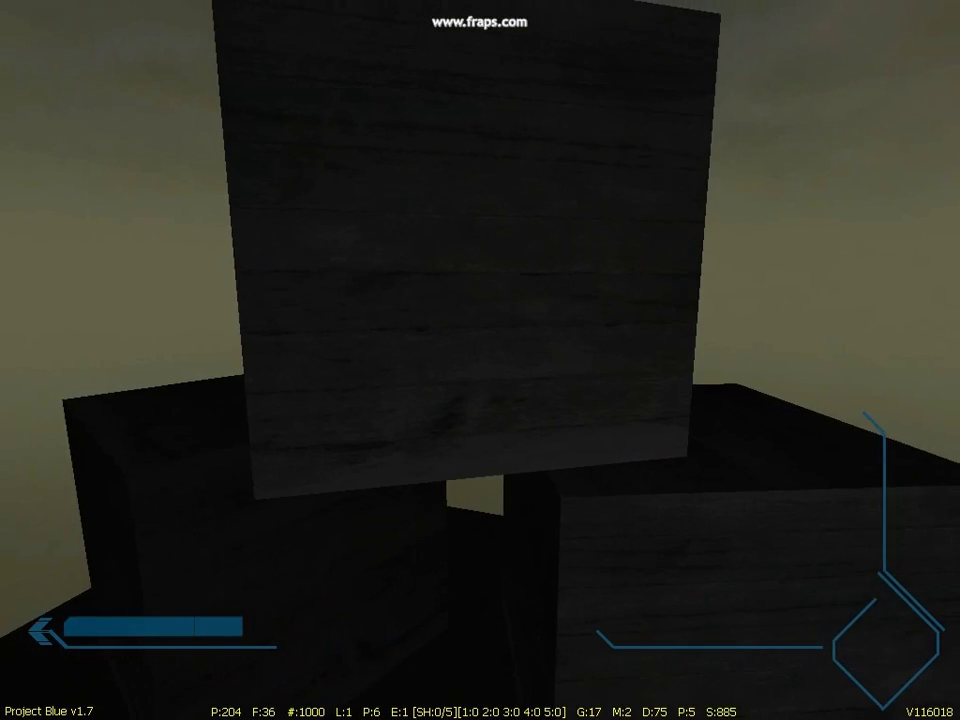
key(s)
key(s)
key(space)
key(w)
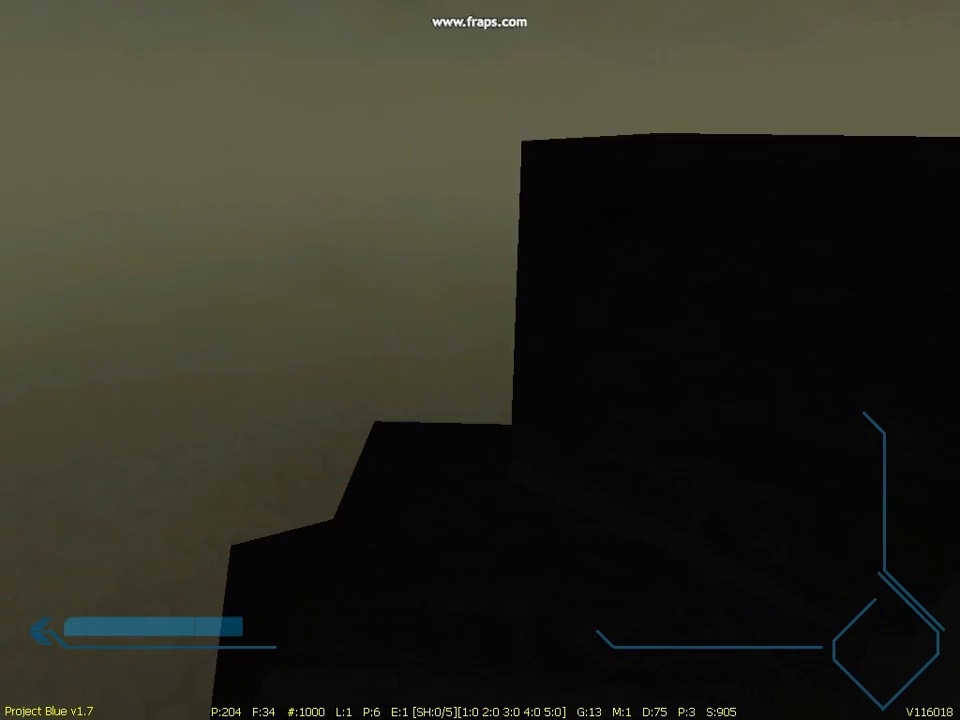
key(w)
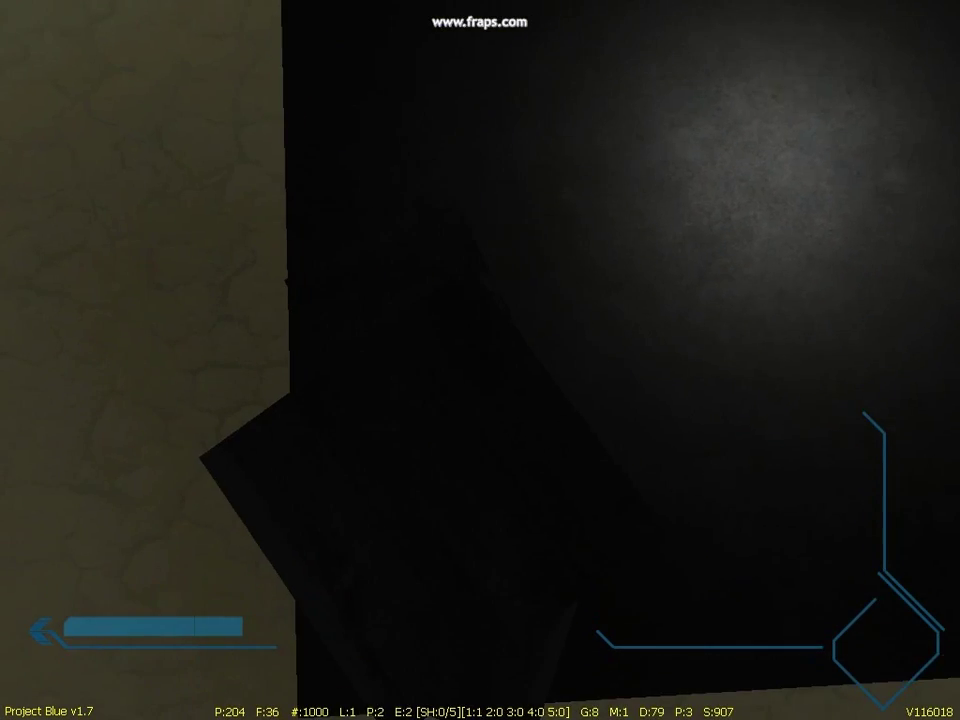
Walk around the stacked boxes in the test game and examine their wood texture from several sides.
key(s)
key(a)
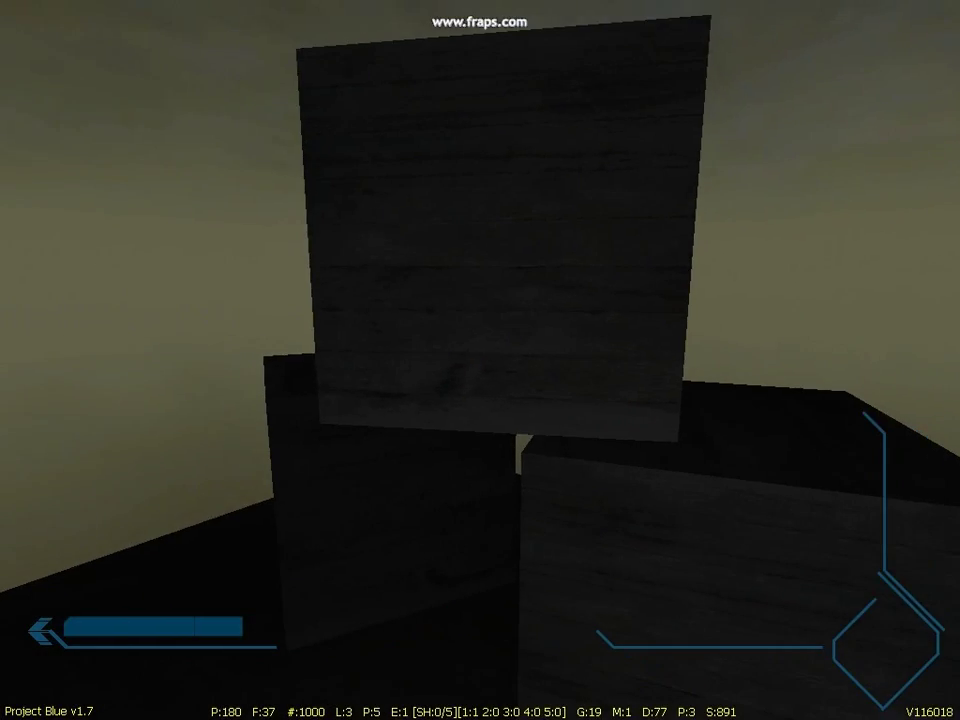
key(w)
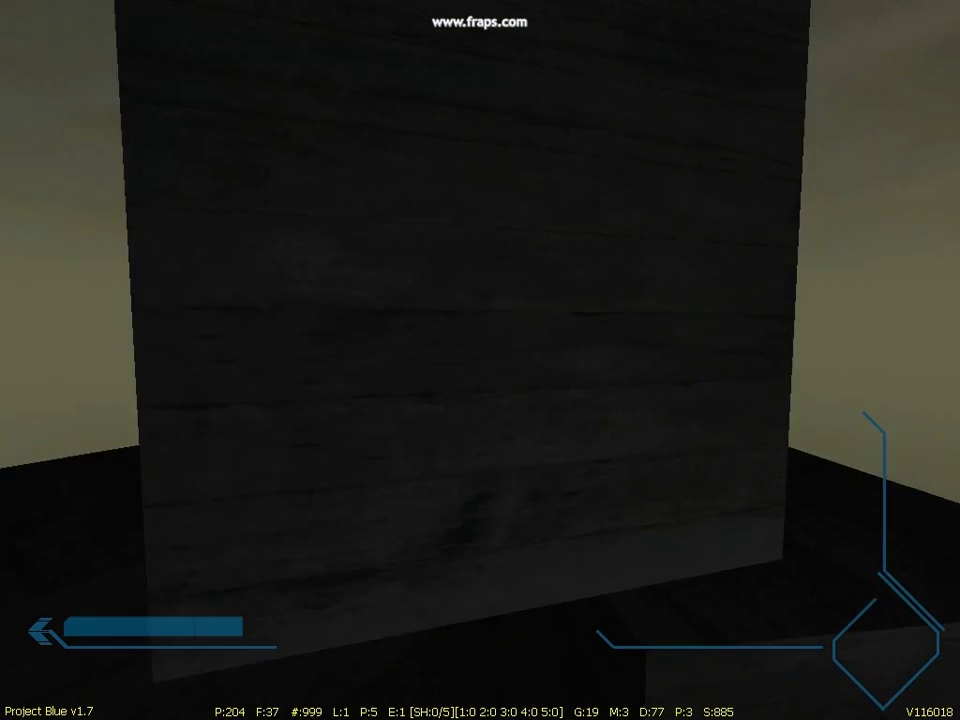
key(w)
key(s)
key(a)
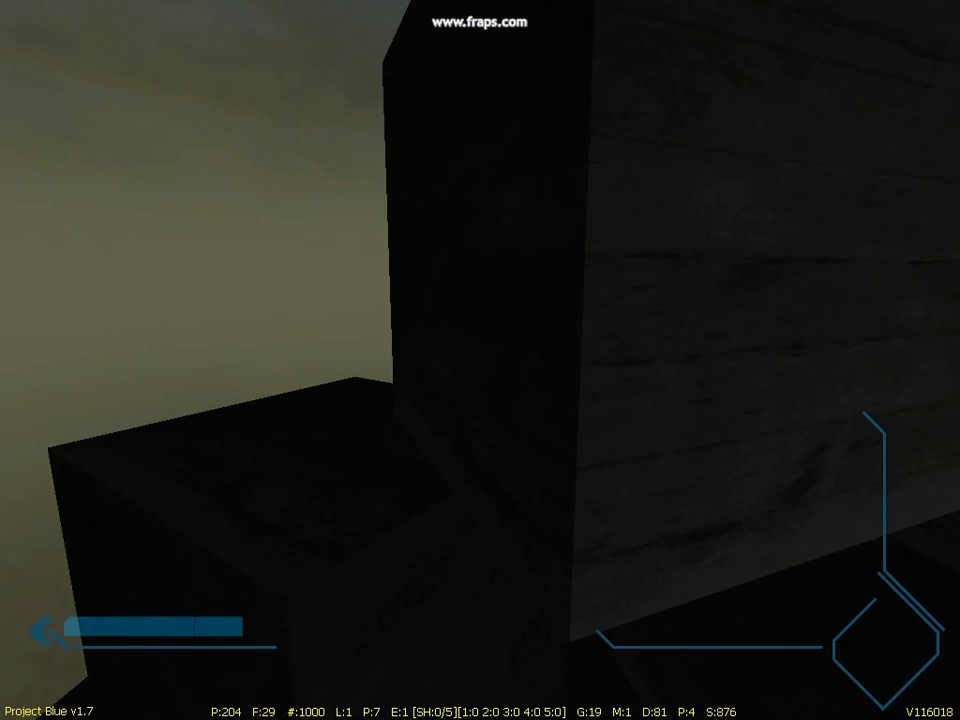
key(s)
key(d)
key(w)
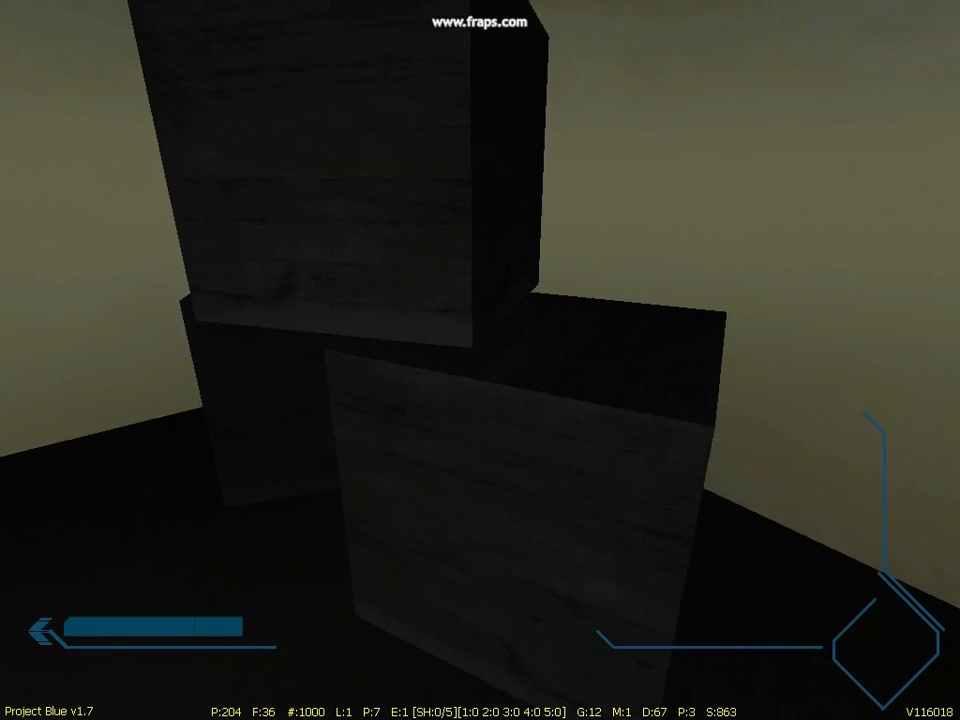
key(a)
key(s)
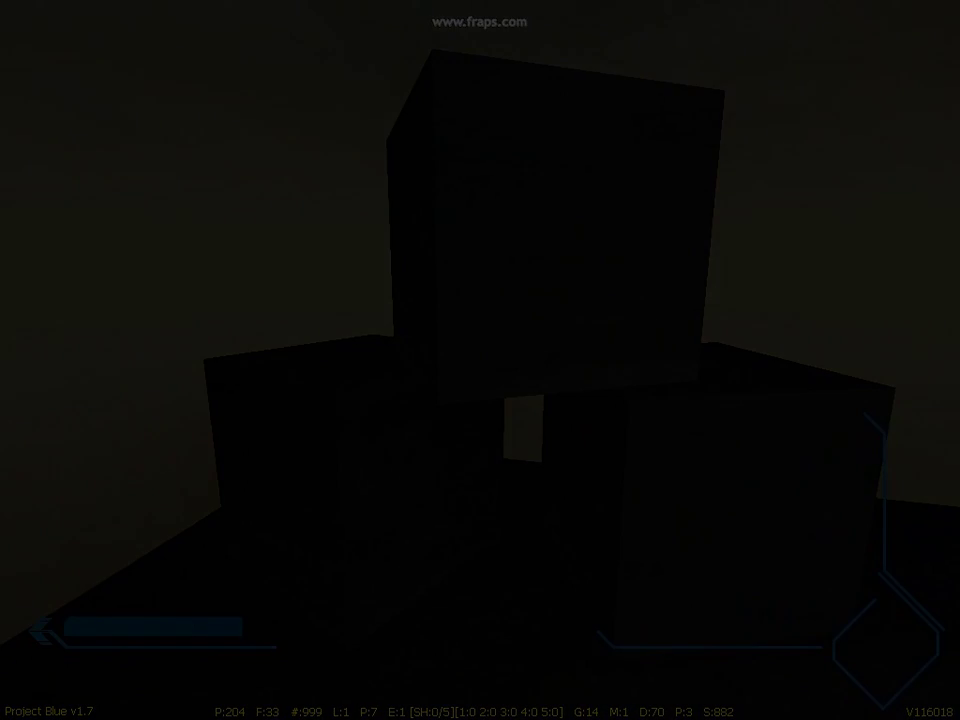